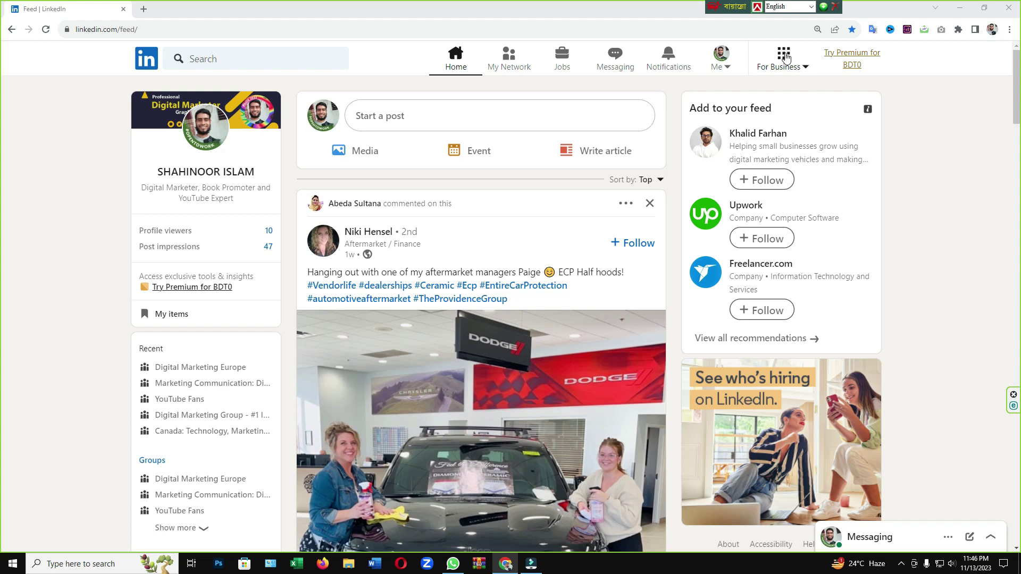
Step: Start creating a new Company Page from LinkedIn's business options
{"action": "left_click", "coordinate": [784, 54]}
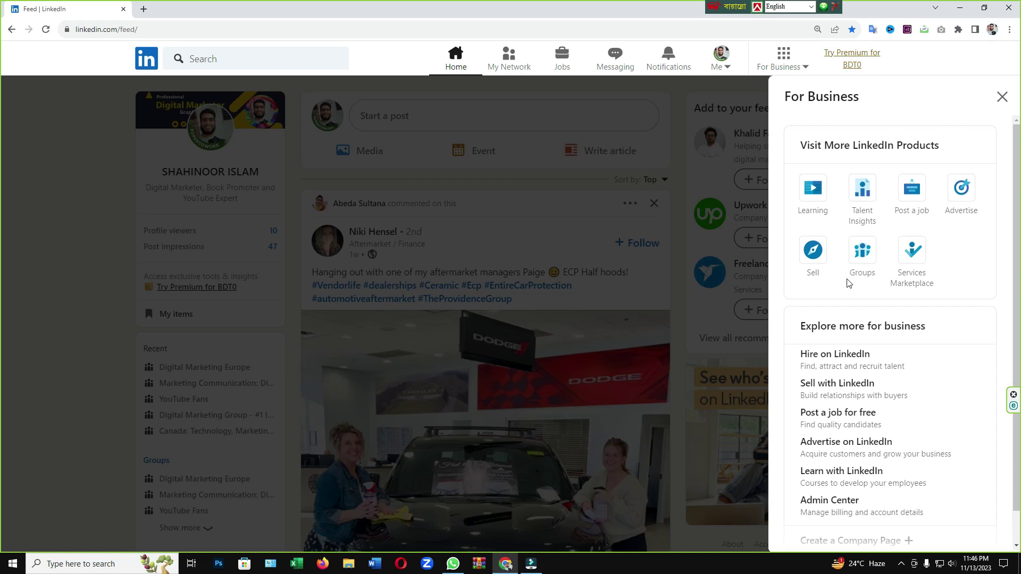
{"action": "scroll", "coordinate": [845, 350], "scroll_direction": "down", "scroll_amount": 1}
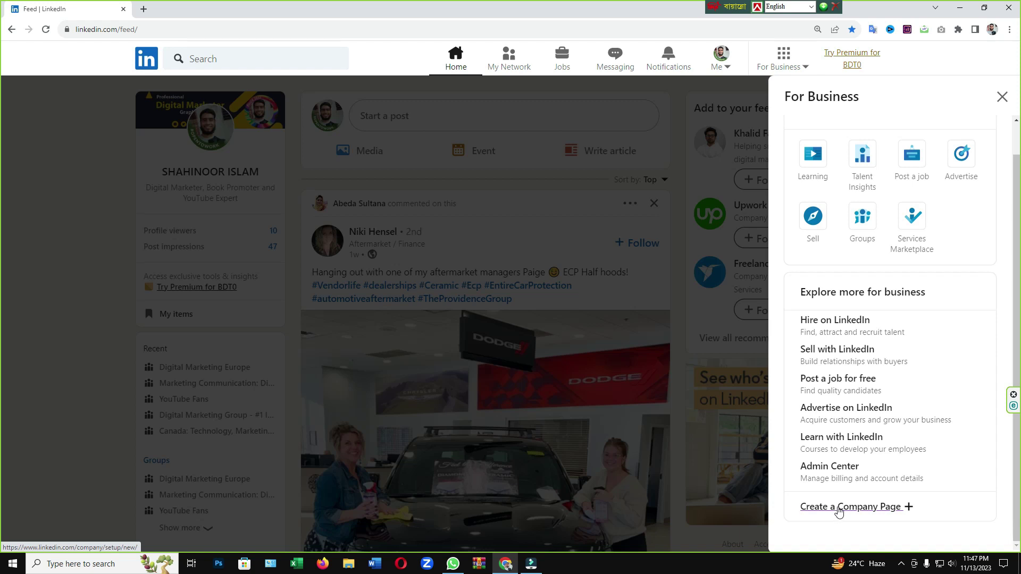
{"action": "left_click", "coordinate": [838, 511]}
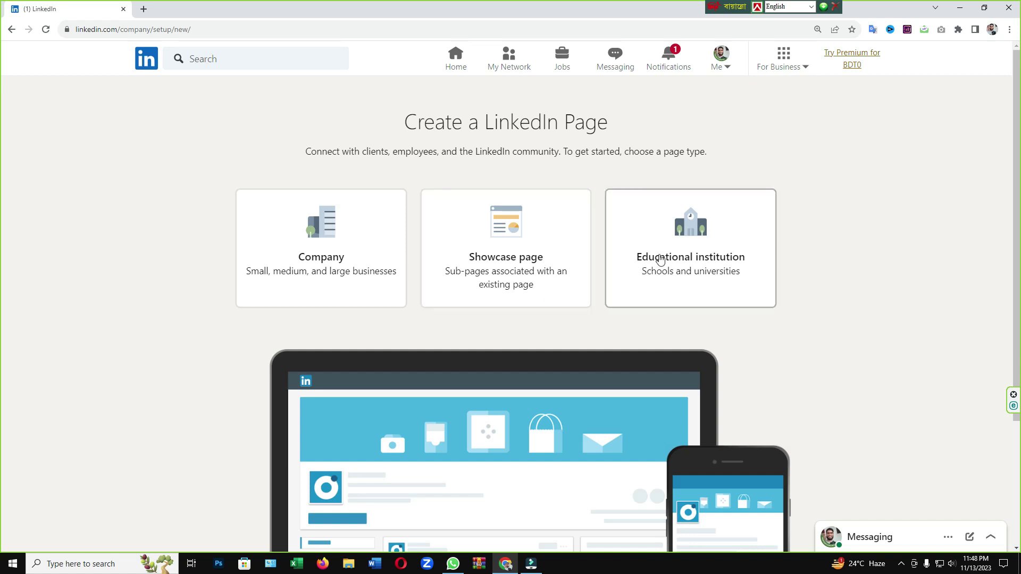
Step: Choose the Company page type for small to large businesses and name the organization Freelance service Provider
{"action": "left_click", "coordinate": [317, 254]}
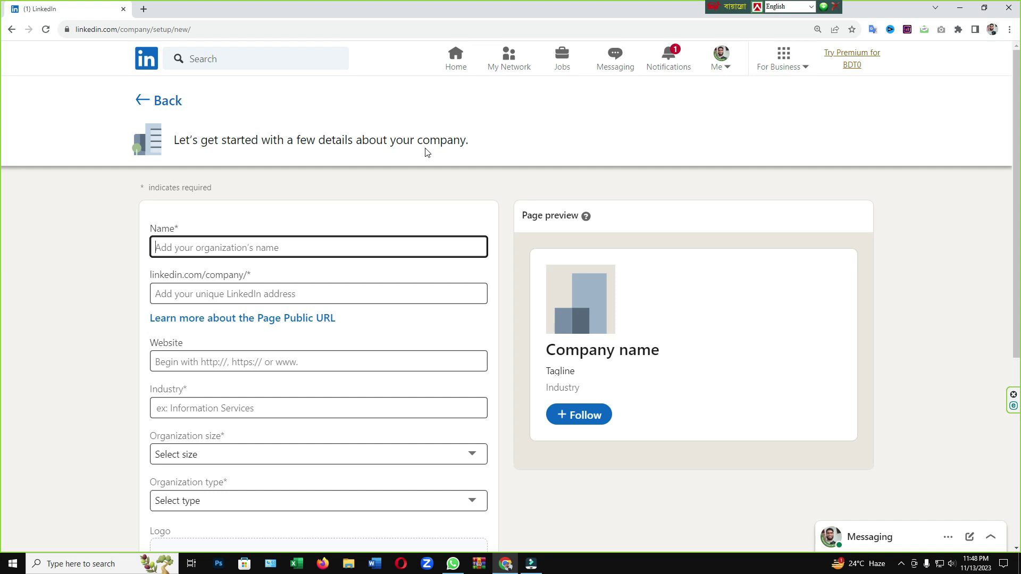
{"action": "left_click", "coordinate": [182, 250]}
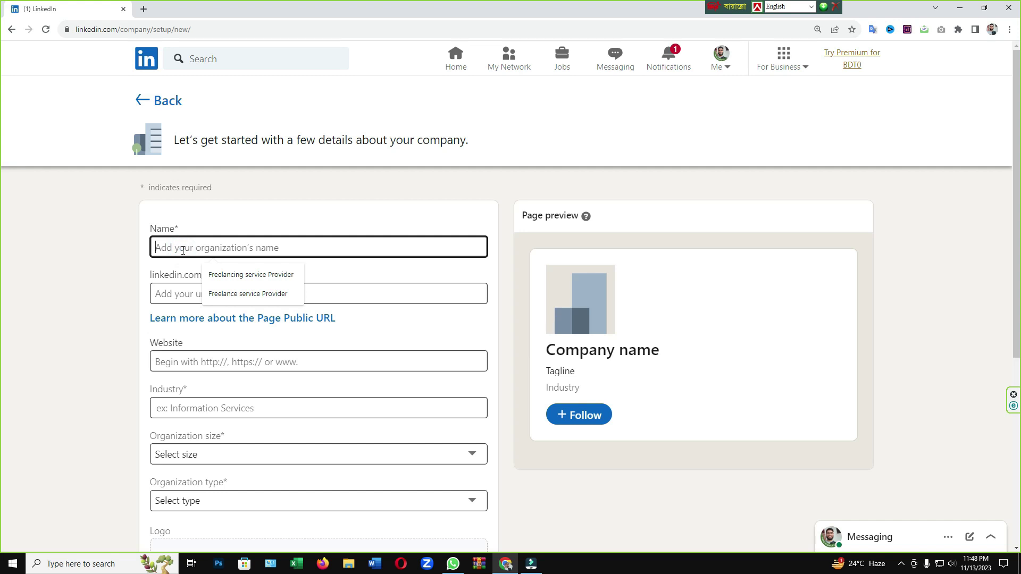
{"action": "left_click", "coordinate": [229, 296]}
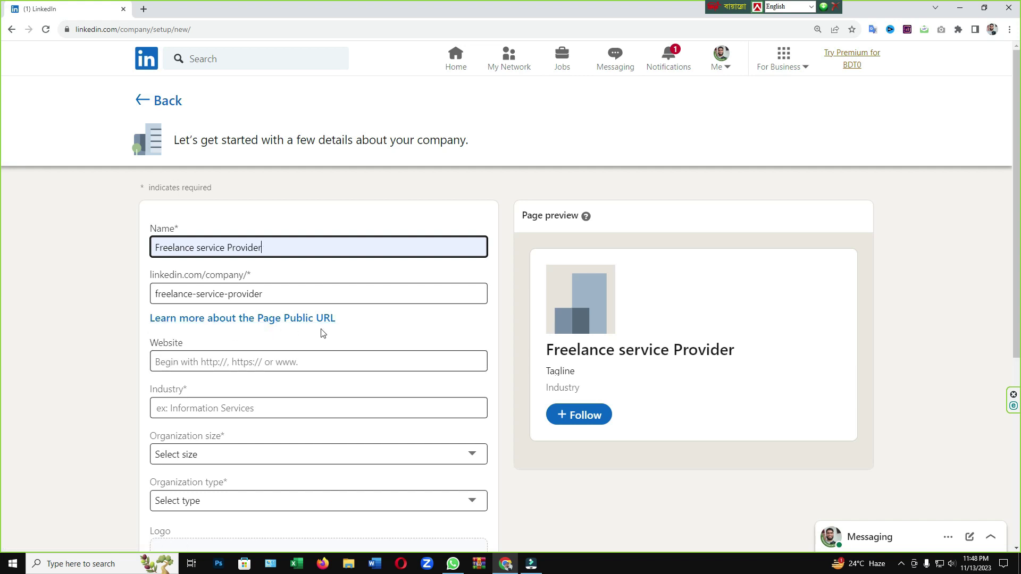
Step: Open the website freelancing-service.net in a new browser tab
{"action": "scroll", "coordinate": [306, 342], "scroll_direction": "down", "scroll_amount": 1}
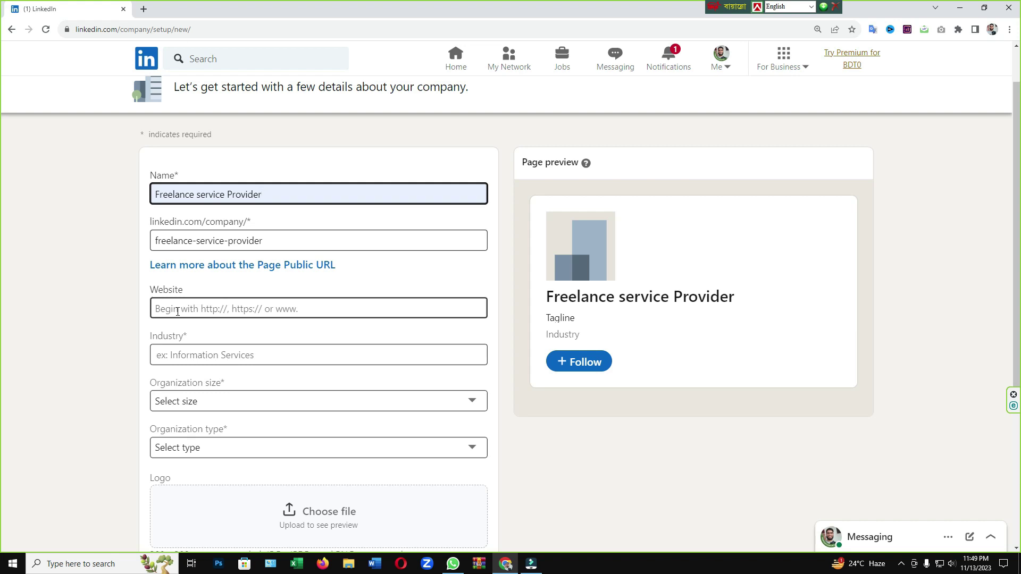
{"action": "left_click", "coordinate": [144, 9]}
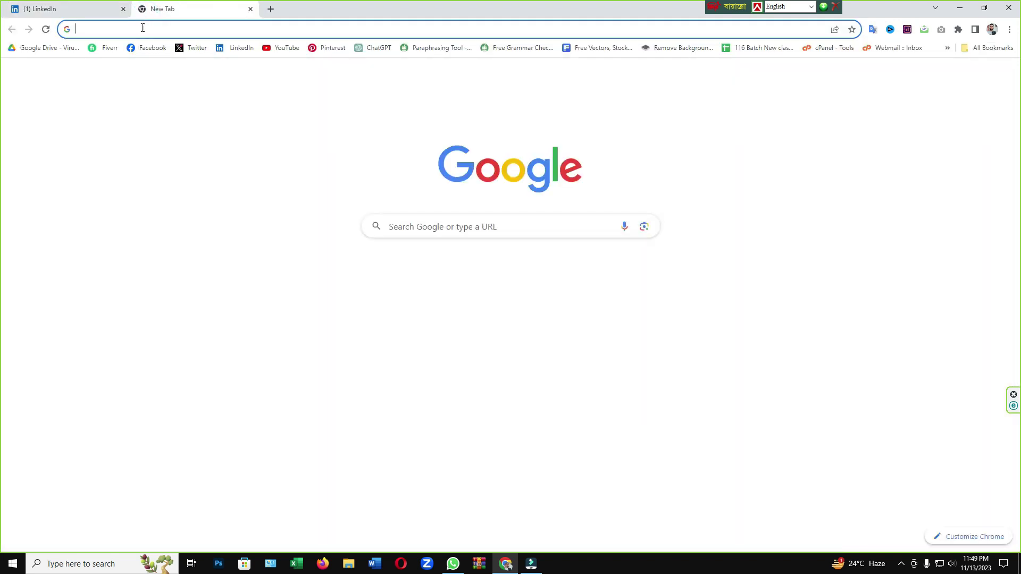
{"action": "left_click", "coordinate": [143, 28]}
{"action": "type", "text": "f"}
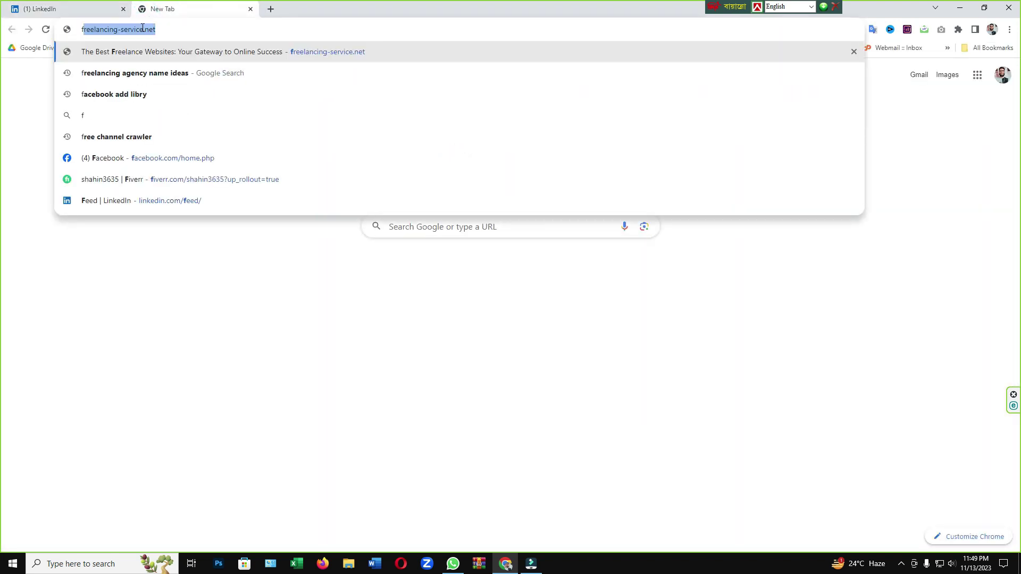
{"action": "type", "text": "reelancing"}
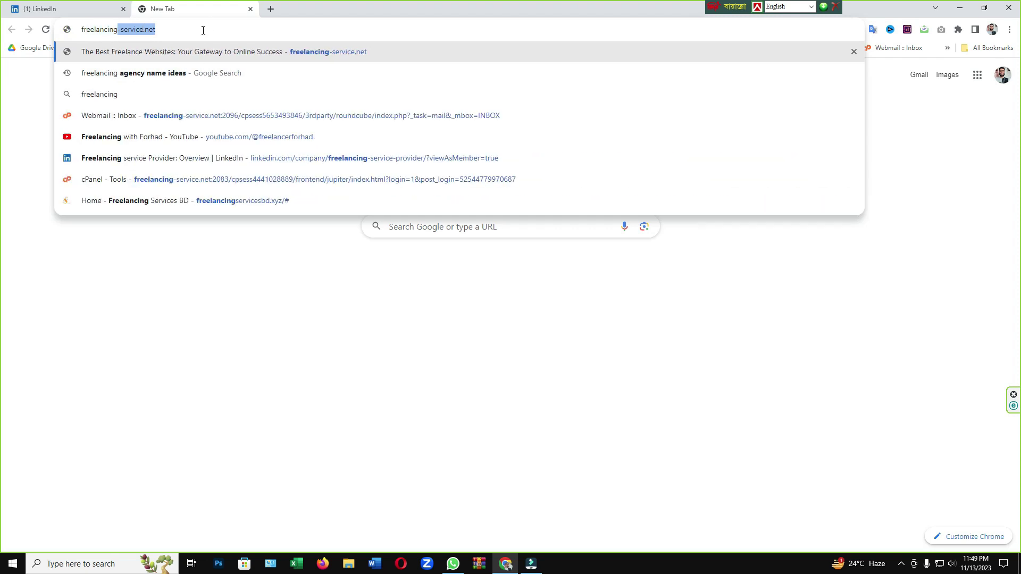
{"action": "key", "text": "Return"}
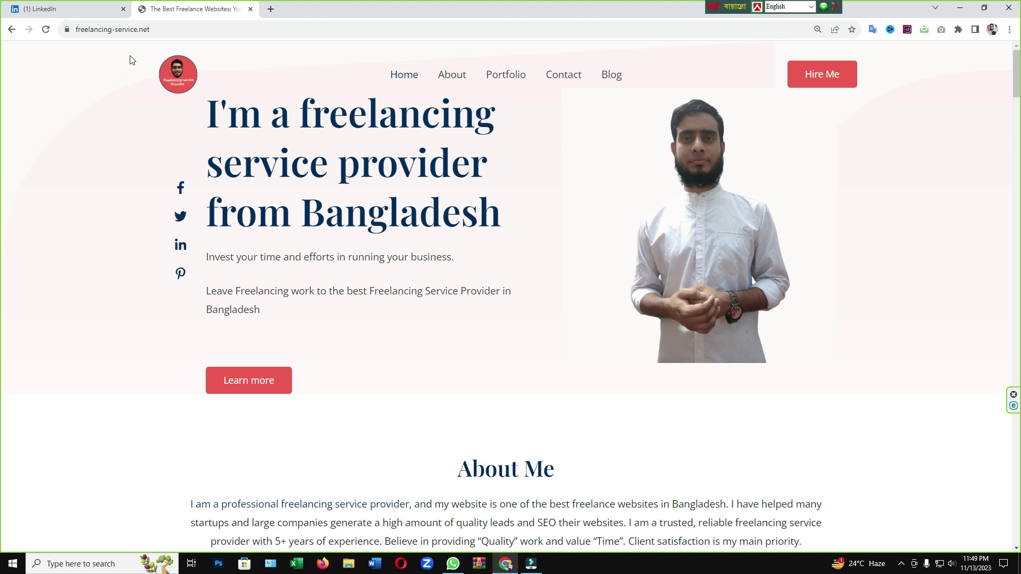
Step: Copy the site's address and paste it as the Website of the company page in the LinkedIn form
{"action": "left_click_drag", "start_coordinate": [155, 32], "coordinate": [94, 33]}
{"action": "right_click", "coordinate": [96, 34]}
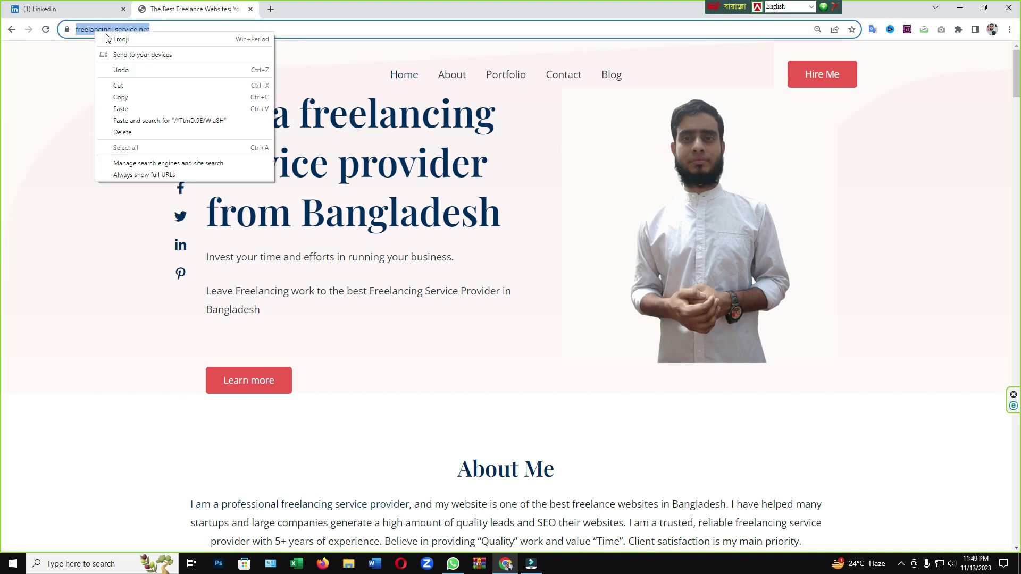
{"action": "left_click", "coordinate": [122, 95]}
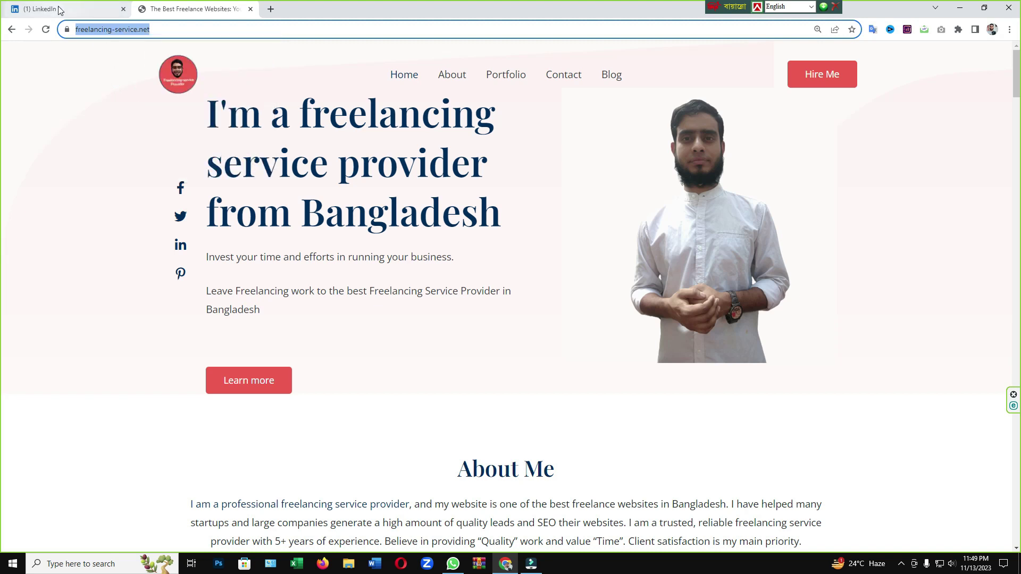
{"action": "left_click", "coordinate": [60, 9]}
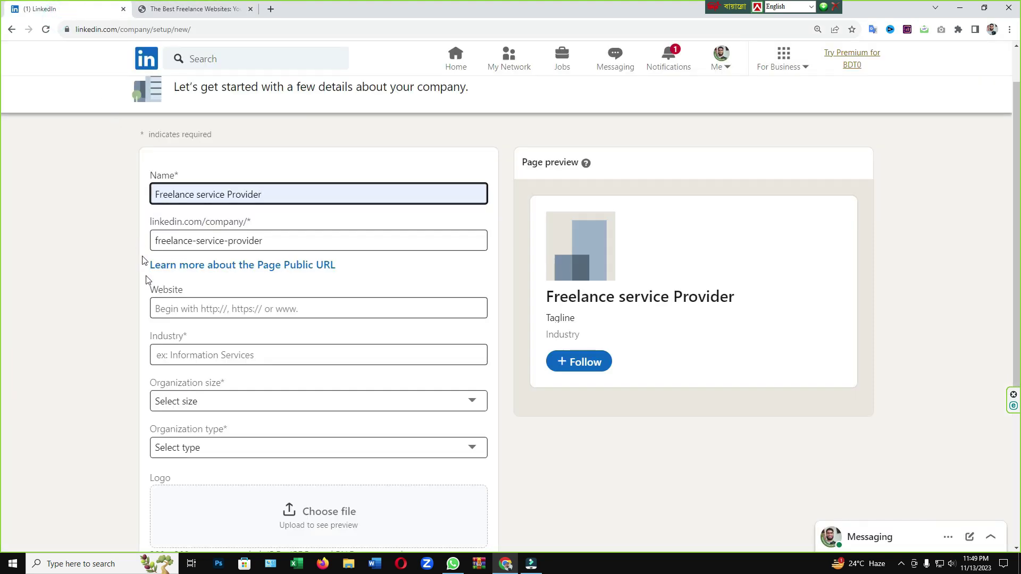
{"action": "left_click", "coordinate": [171, 309]}
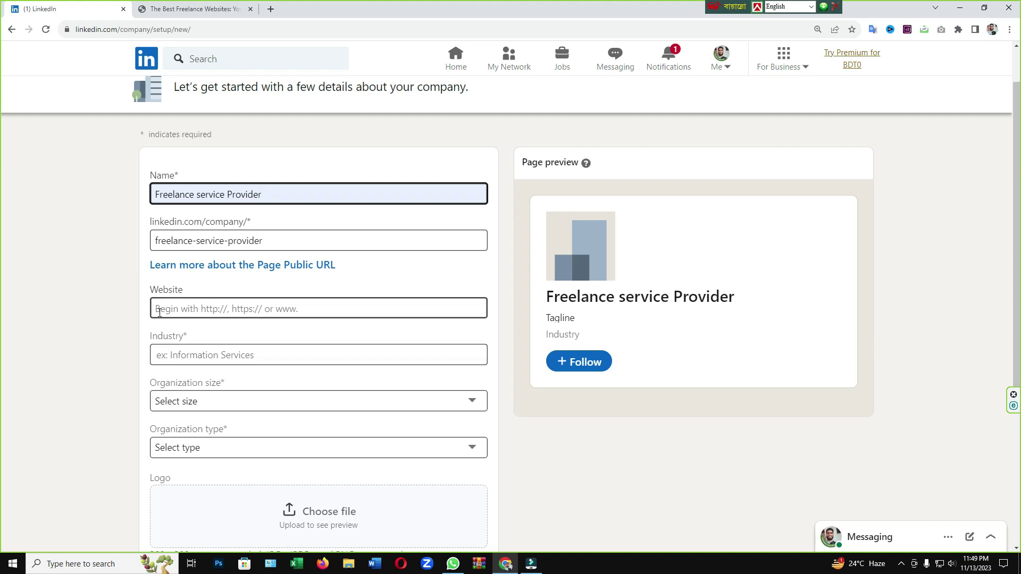
{"action": "right_click", "coordinate": [160, 314]}
{"action": "left_click", "coordinate": [190, 387]}
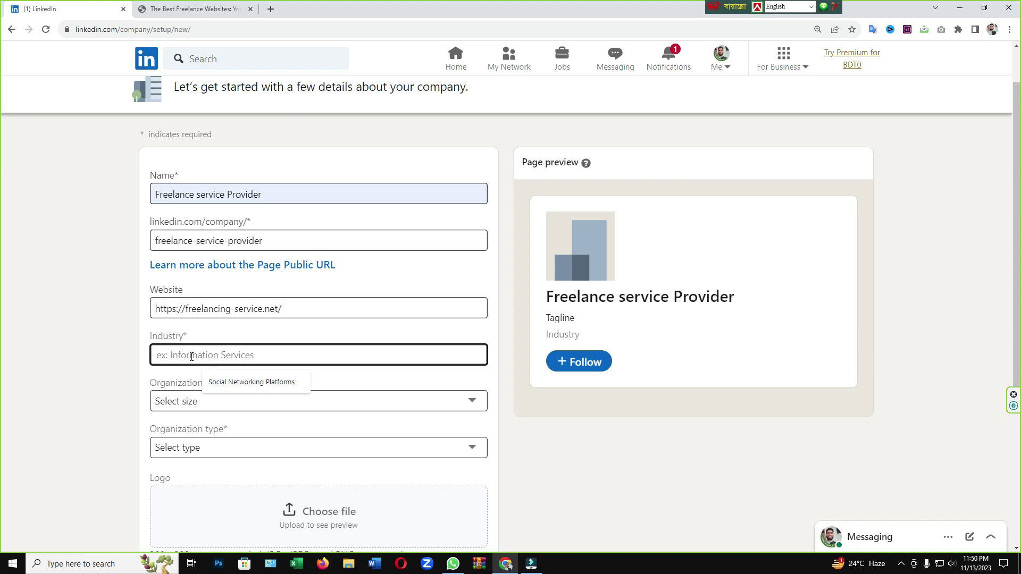
{"action": "type", "text": "on"}
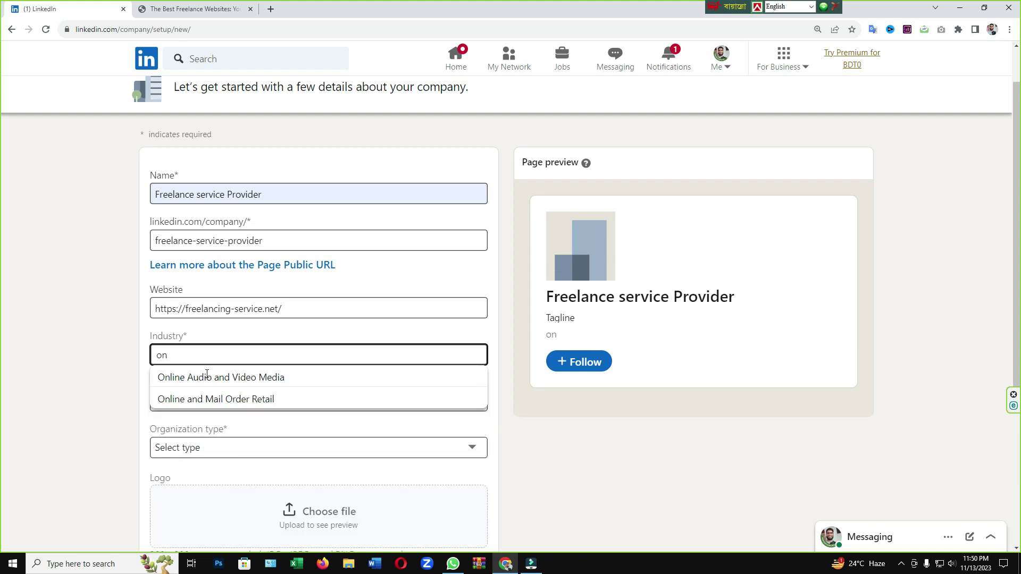
{"action": "left_click_drag", "start_coordinate": [194, 354], "coordinate": [152, 363]}
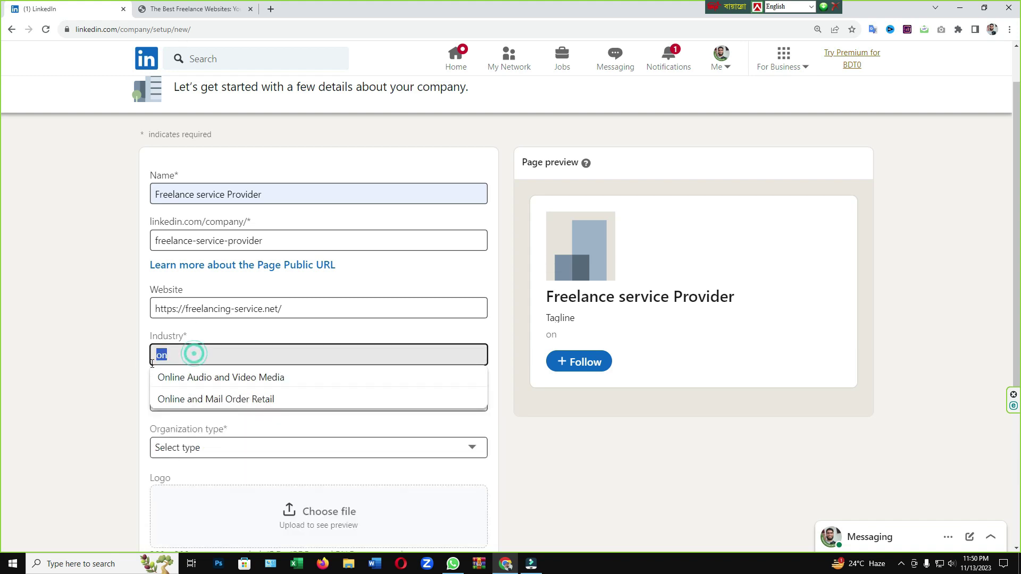
{"action": "type", "text": "d"}
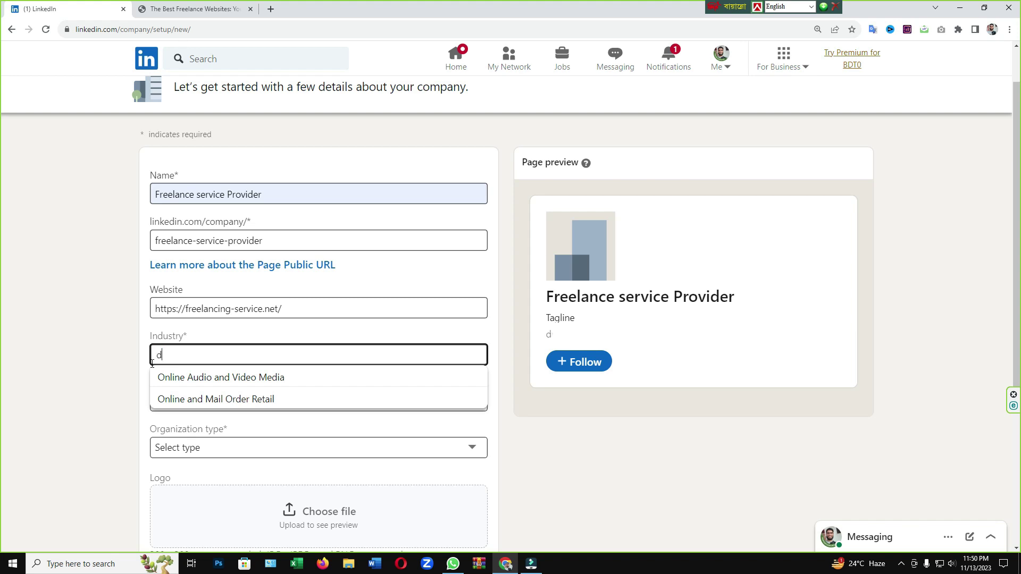
{"action": "type", "text": "ig"}
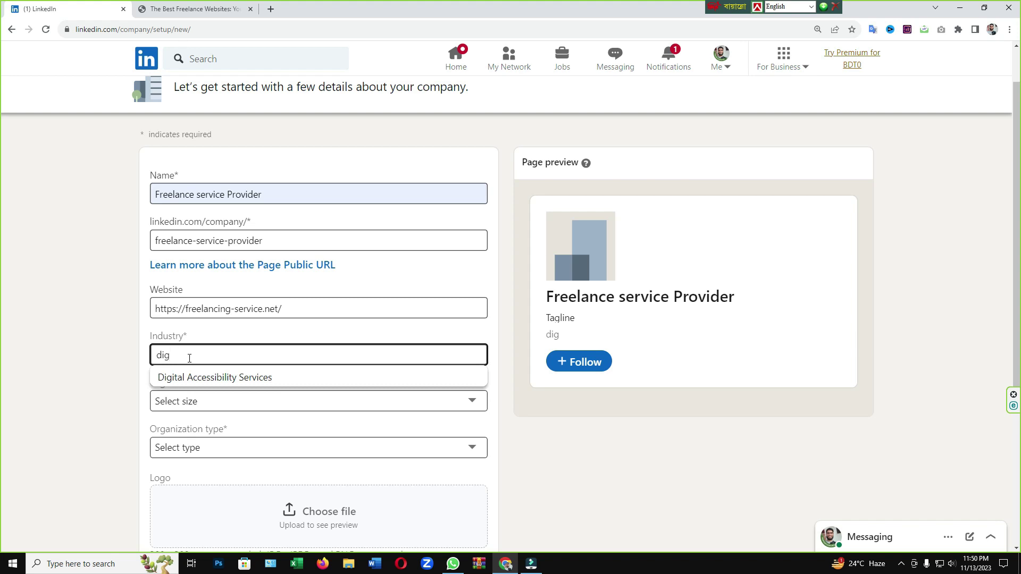
{"action": "key", "text": "BackSpace"}
{"action": "key", "text": "BackSpace"}
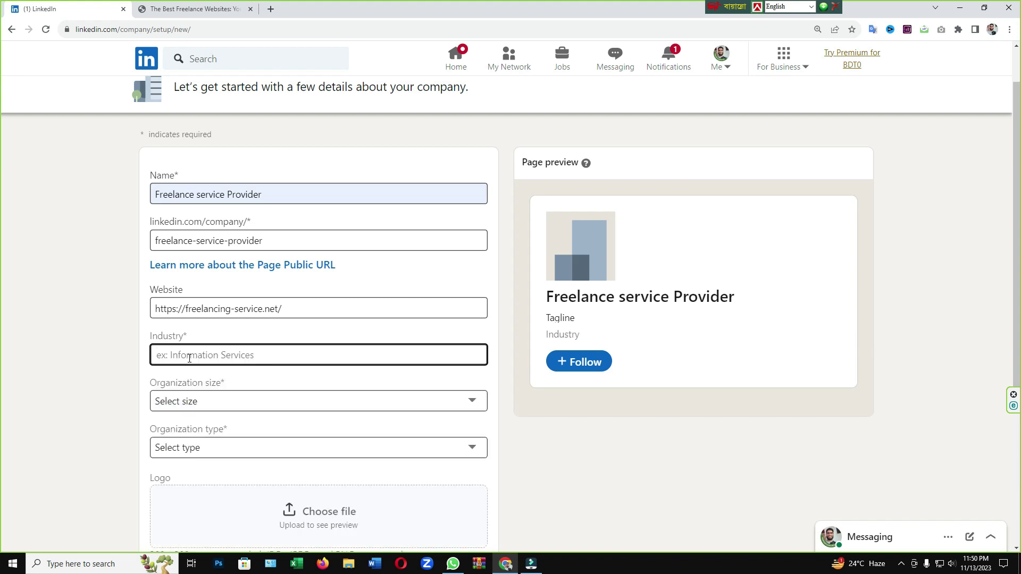
{"action": "type", "text": "o"}
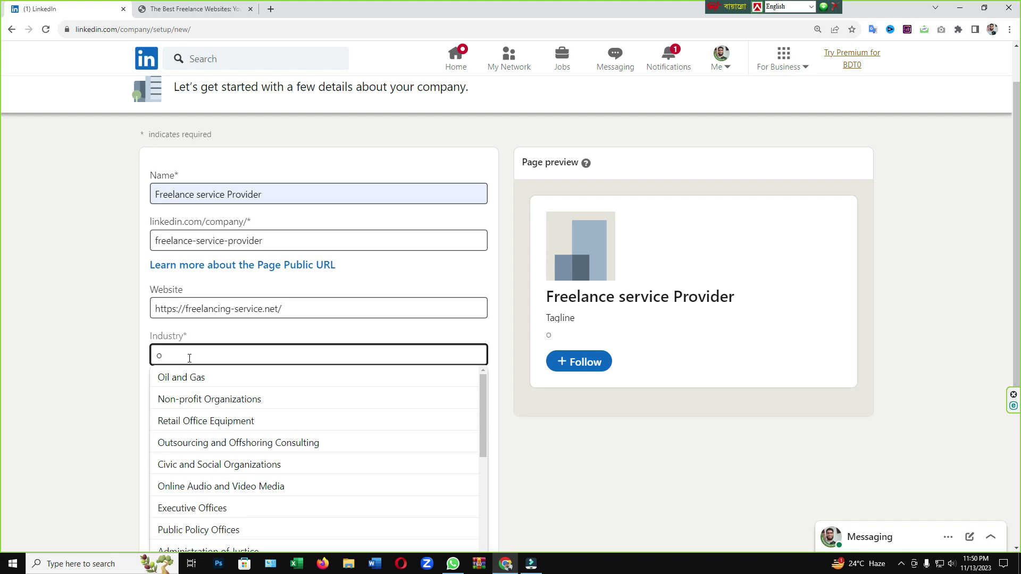
{"action": "key", "text": "BackSpace"}
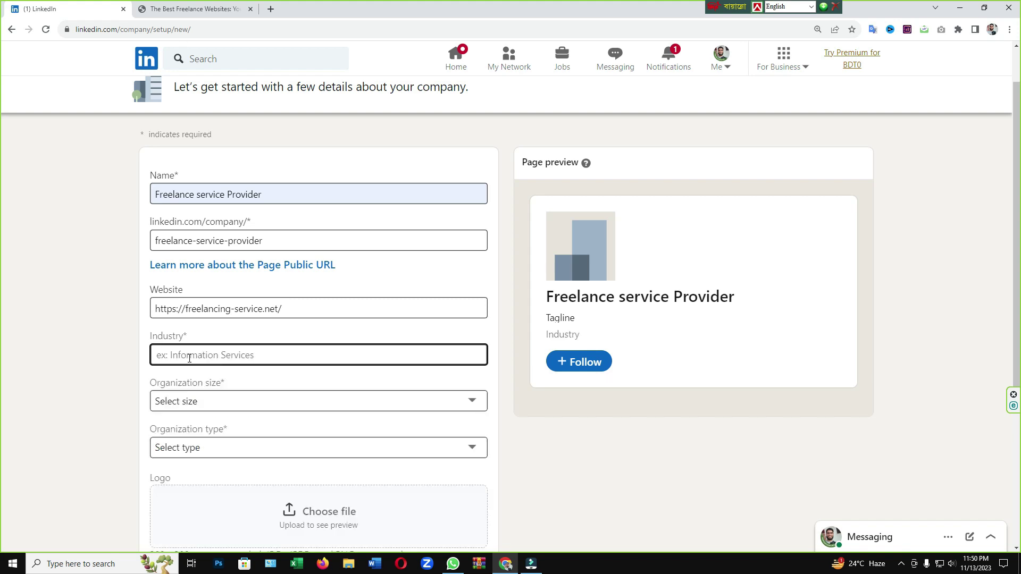
Step: Browse the industry suggestions for "s" and set the company's industry to Social Networking Platforms
{"action": "type", "text": "s"}
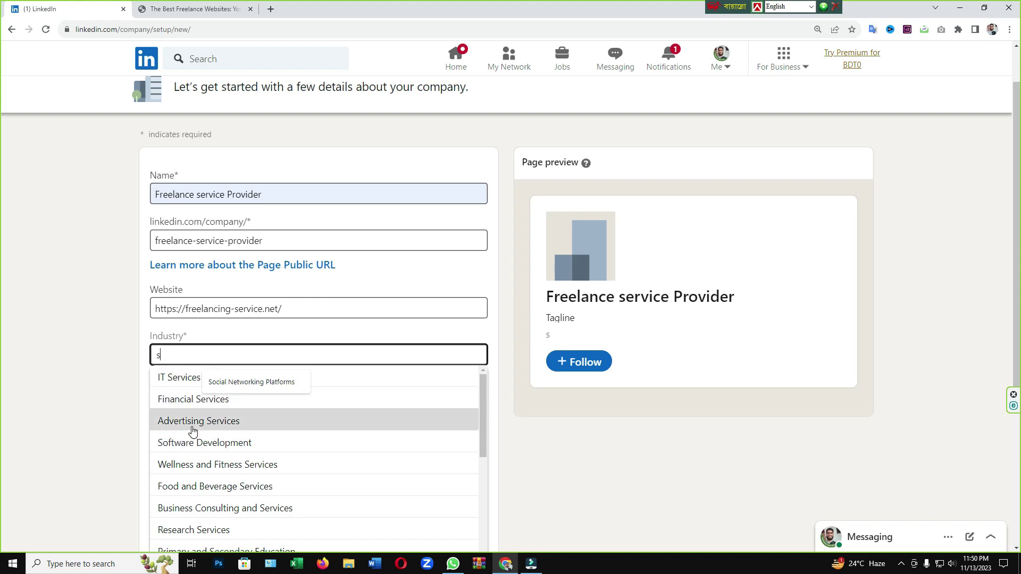
{"action": "scroll", "coordinate": [193, 474], "scroll_direction": "down", "scroll_amount": 3}
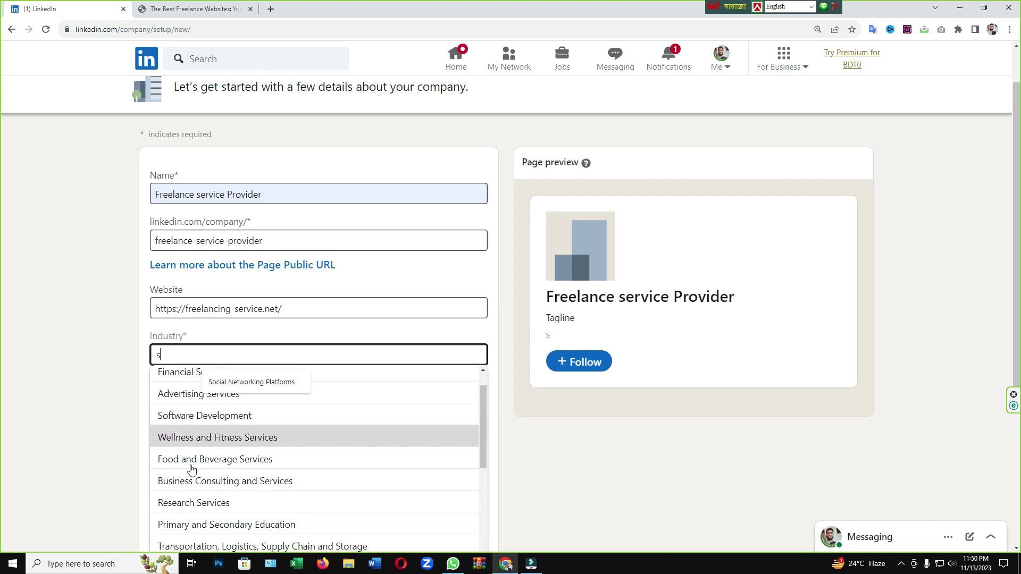
{"action": "scroll", "coordinate": [192, 475], "scroll_direction": "down", "scroll_amount": 2}
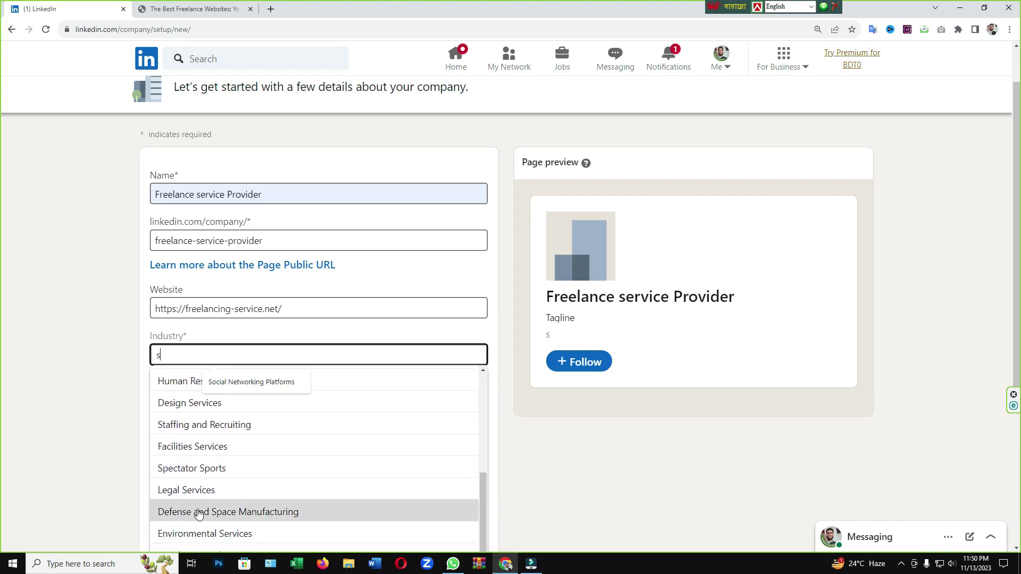
{"action": "scroll", "coordinate": [198, 513], "scroll_direction": "up", "scroll_amount": 1}
{"action": "scroll", "coordinate": [198, 513], "scroll_direction": "up", "scroll_amount": 2}
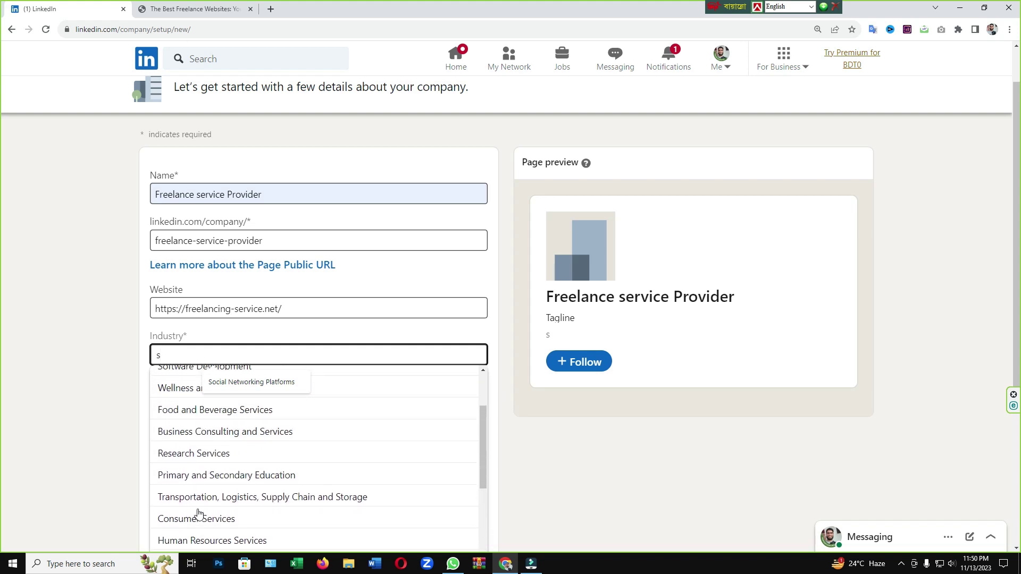
{"action": "scroll", "coordinate": [198, 513], "scroll_direction": "up", "scroll_amount": 2}
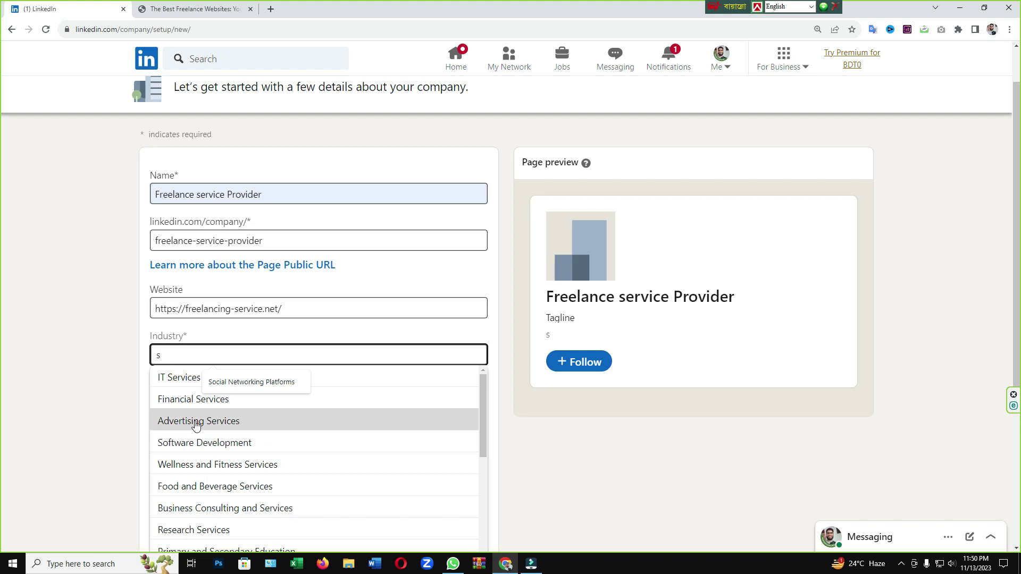
{"action": "scroll", "coordinate": [196, 422], "scroll_direction": "up", "scroll_amount": 1}
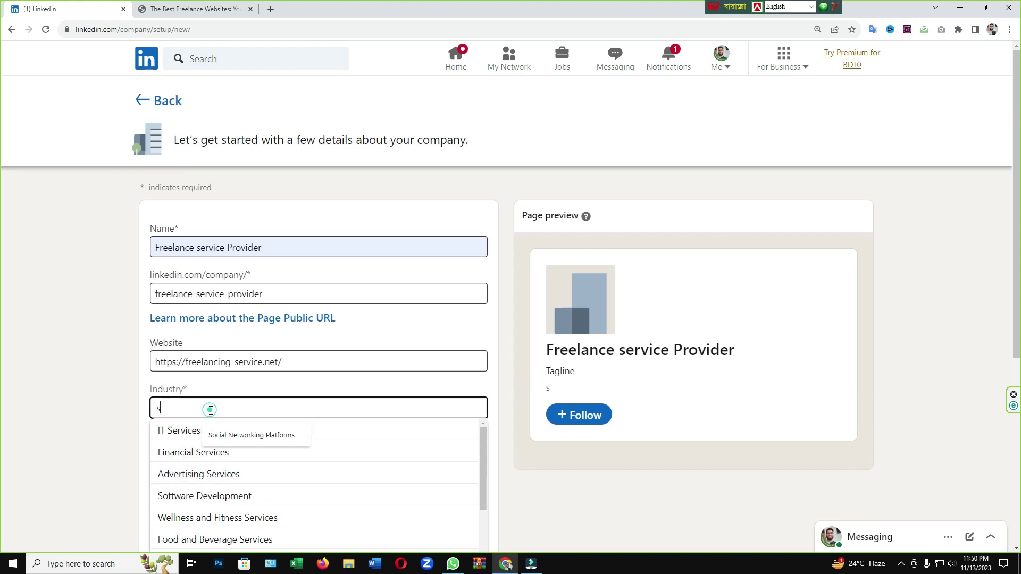
{"action": "scroll", "coordinate": [211, 410], "scroll_direction": "down", "scroll_amount": 1}
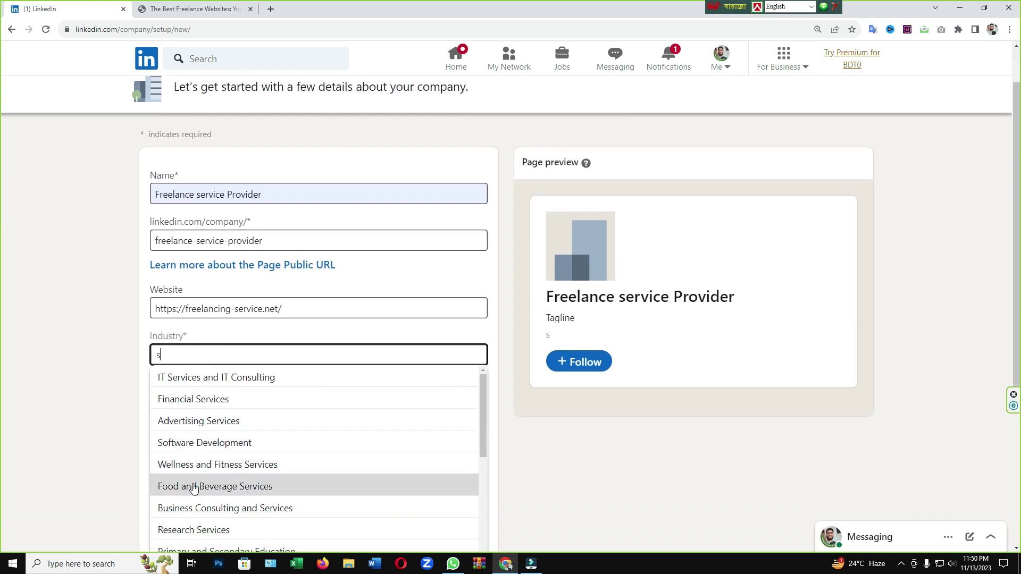
{"action": "scroll", "coordinate": [197, 487], "scroll_direction": "down", "scroll_amount": 1}
{"action": "scroll", "coordinate": [198, 486], "scroll_direction": "up", "scroll_amount": 1}
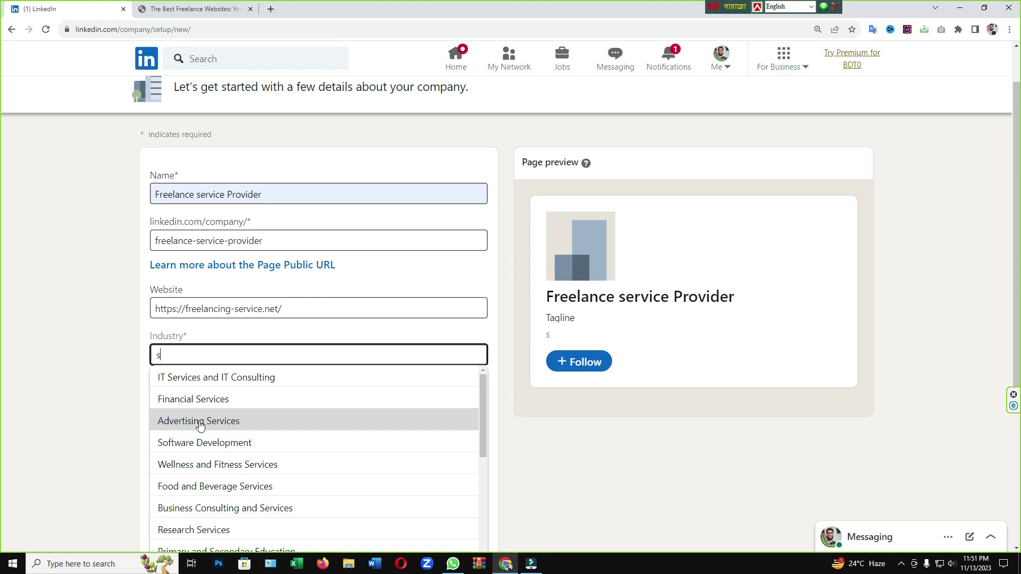
{"action": "left_click", "coordinate": [178, 358]}
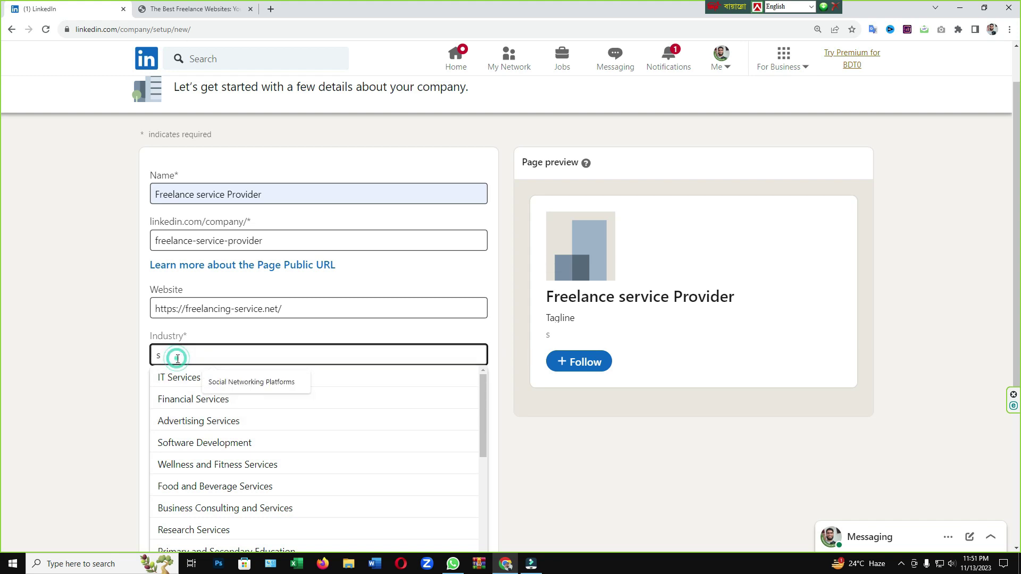
{"action": "left_click", "coordinate": [218, 388]}
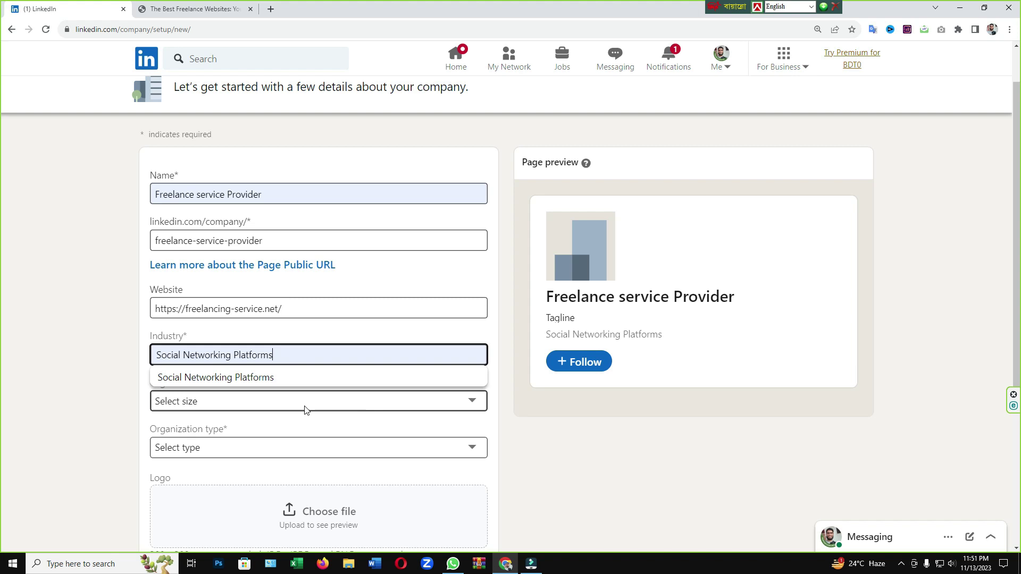
Step: Set the organization size to 11–50 employees and the organization type to Public company
{"action": "left_click", "coordinate": [227, 403]}
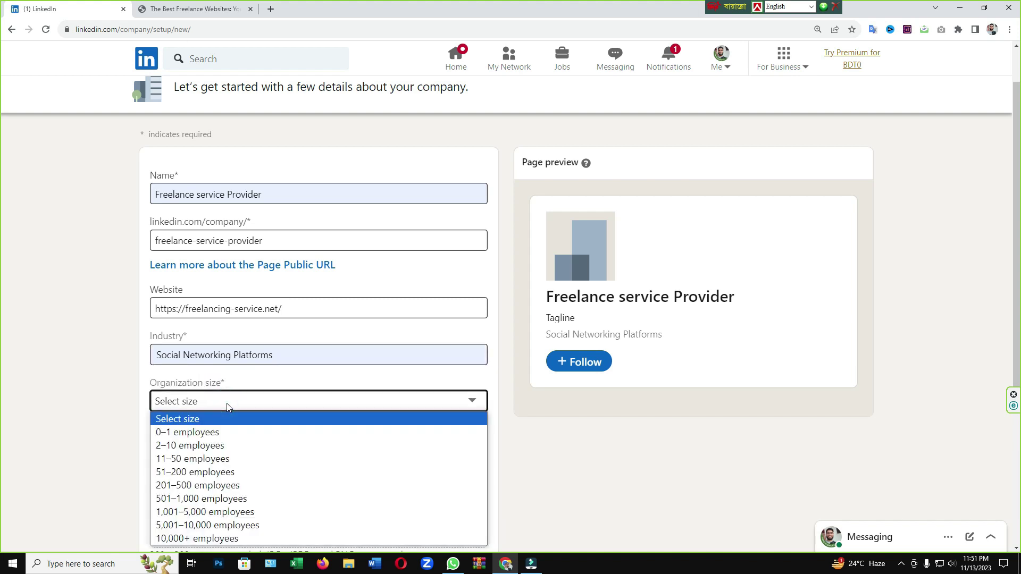
{"action": "scroll", "coordinate": [227, 403], "scroll_direction": "down", "scroll_amount": 1}
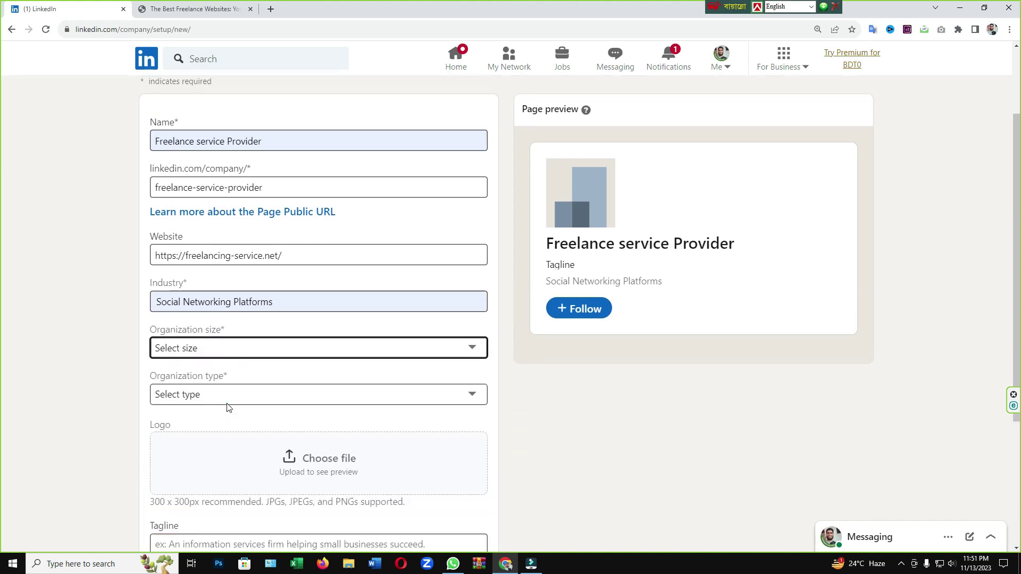
{"action": "left_click", "coordinate": [214, 349]}
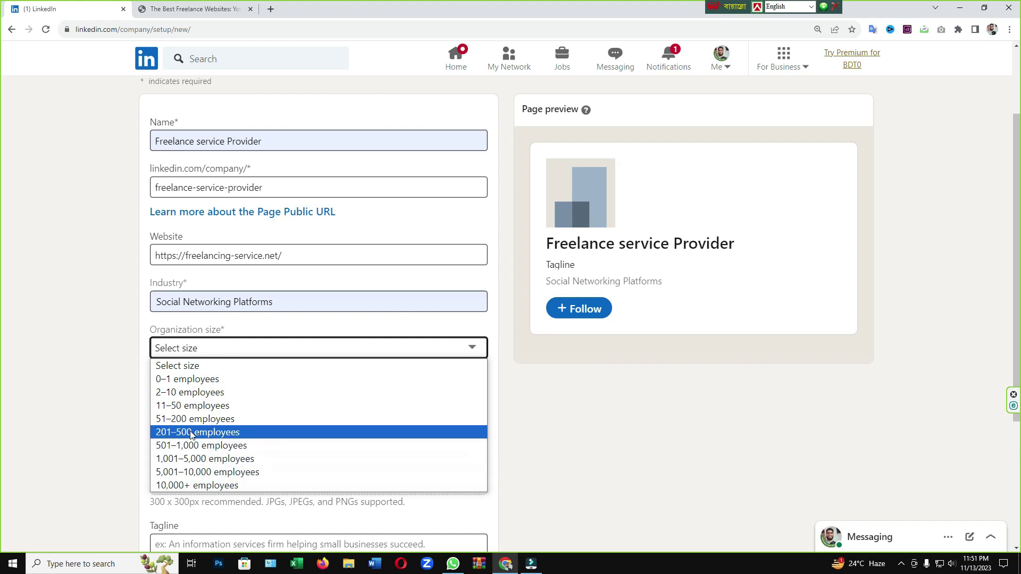
{"action": "left_click", "coordinate": [175, 405]}
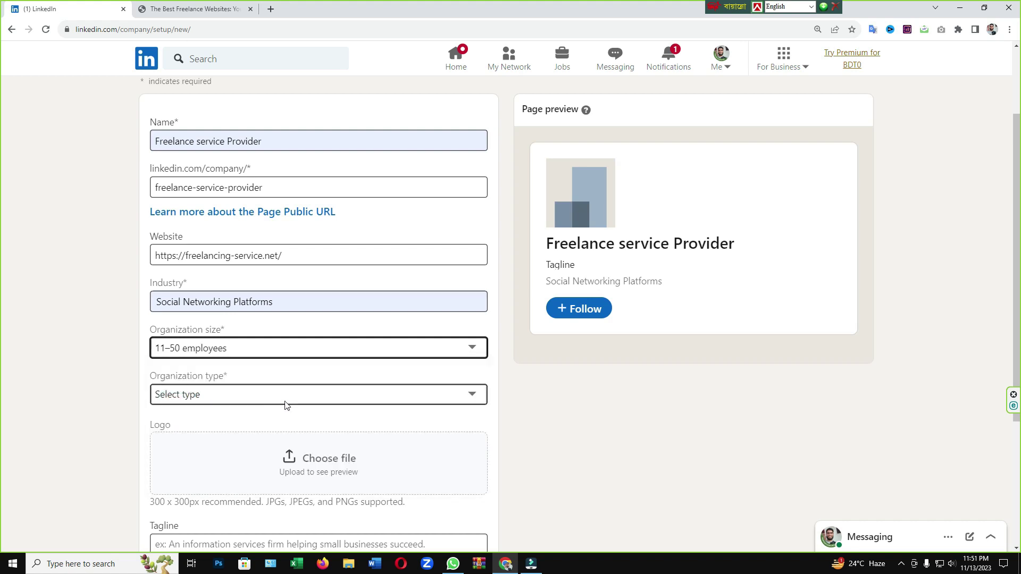
{"action": "left_click", "coordinate": [472, 398]}
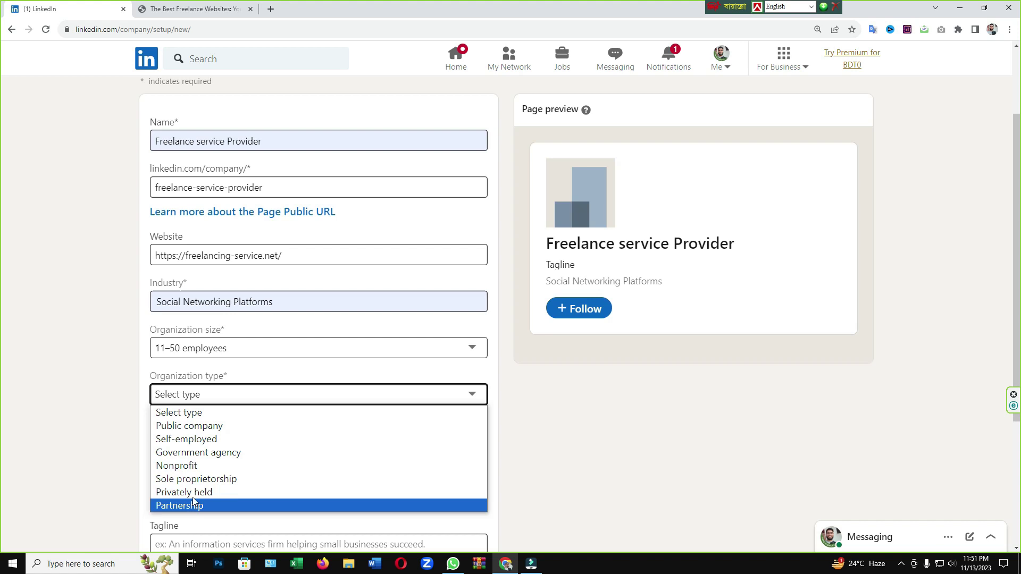
{"action": "left_click", "coordinate": [197, 426]}
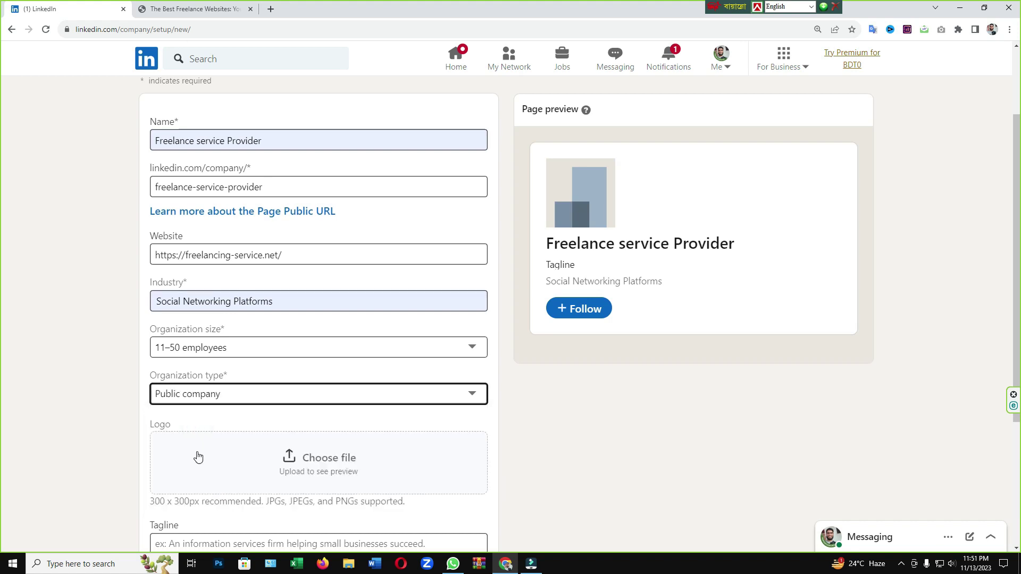
Step: Upload the orange logo image freelance service provider-Logo.png from New Volume (I:) as the company page's logo
{"action": "scroll", "coordinate": [196, 455], "scroll_direction": "down", "scroll_amount": 1}
{"action": "scroll", "coordinate": [202, 414], "scroll_direction": "down", "scroll_amount": 1}
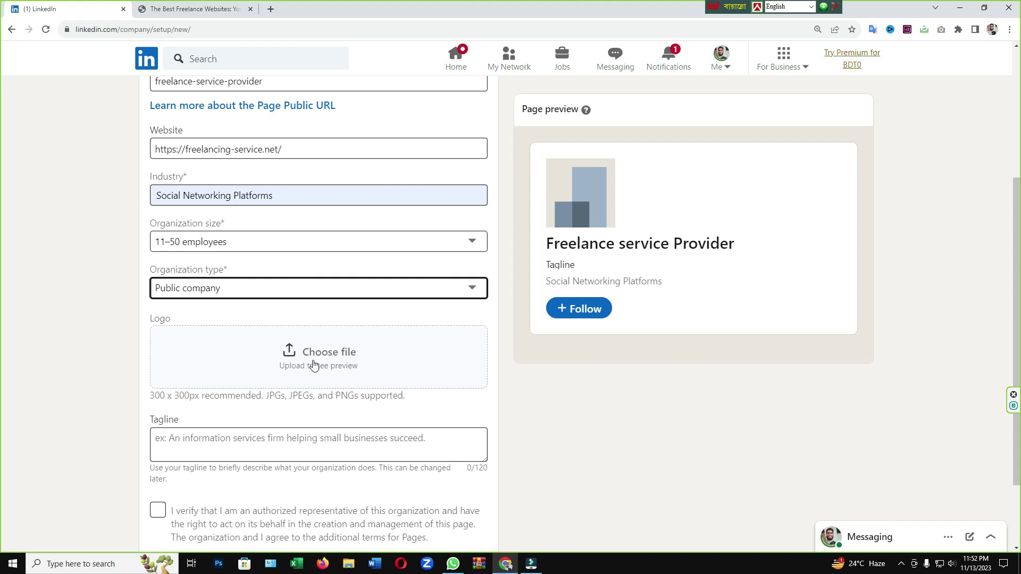
{"action": "left_click", "coordinate": [290, 356]}
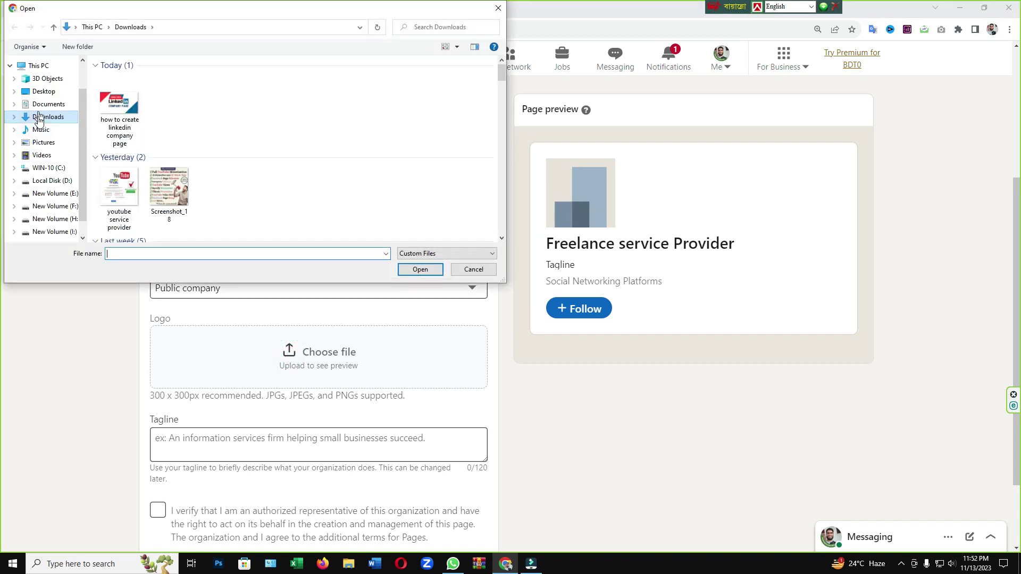
{"action": "scroll", "coordinate": [48, 160], "scroll_direction": "down", "scroll_amount": 1}
{"action": "left_click", "coordinate": [51, 216]}
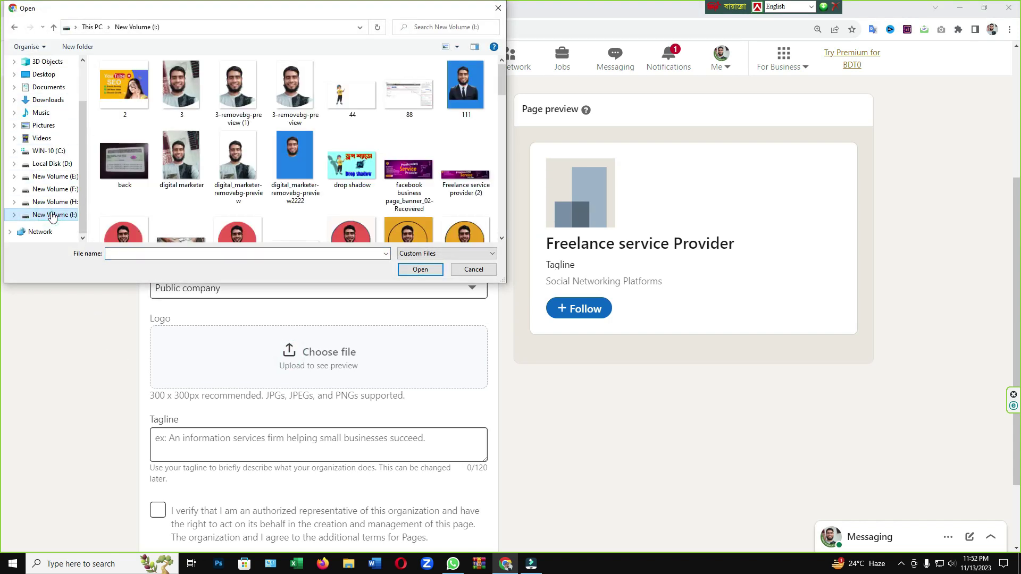
{"action": "scroll", "coordinate": [184, 176], "scroll_direction": "down", "scroll_amount": 1}
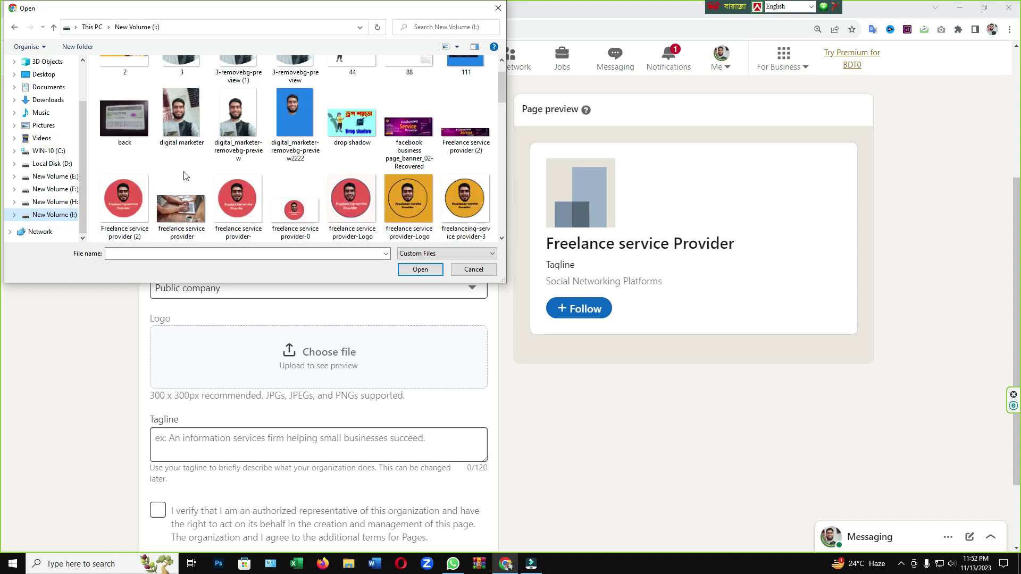
{"action": "left_click", "coordinate": [410, 213]}
{"action": "left_click", "coordinate": [419, 270]}
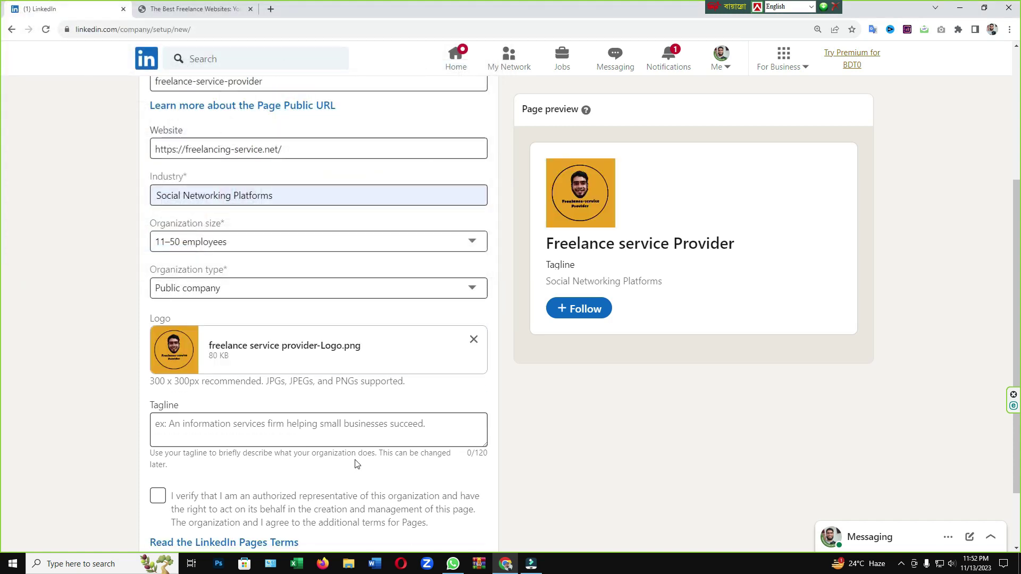
Step: Copy "Invest your time and efforts in running your business" from the freelancing-service.net site and paste it as the page's tagline
{"action": "scroll", "coordinate": [355, 463], "scroll_direction": "down", "scroll_amount": 1}
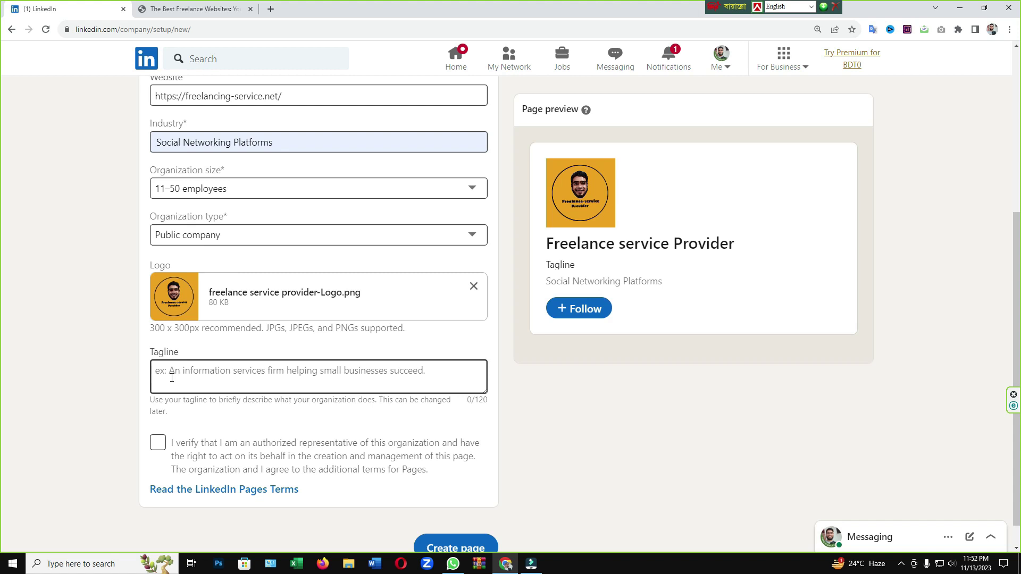
{"action": "left_click", "coordinate": [190, 9]}
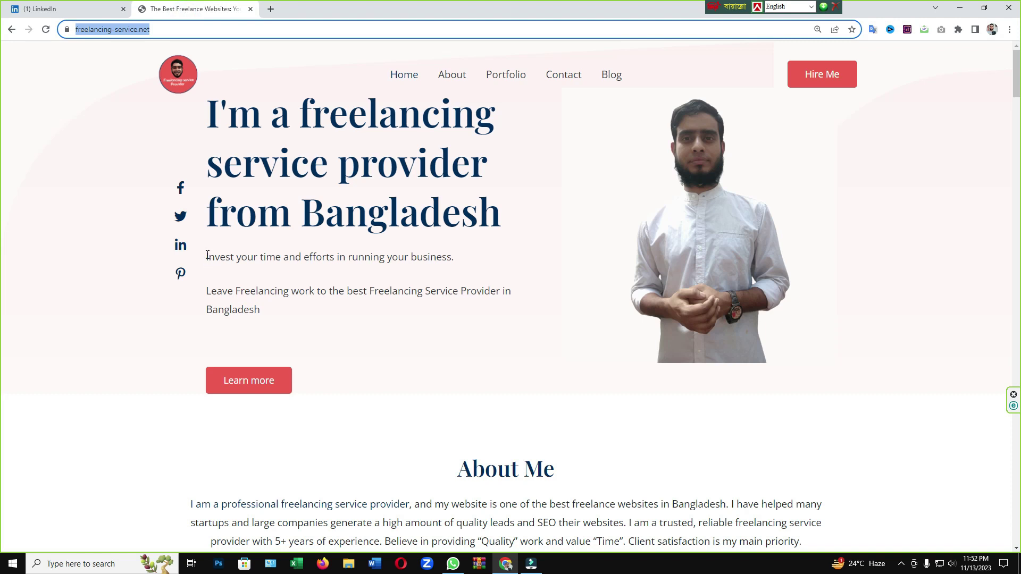
{"action": "left_click_drag", "start_coordinate": [208, 255], "coordinate": [453, 254]}
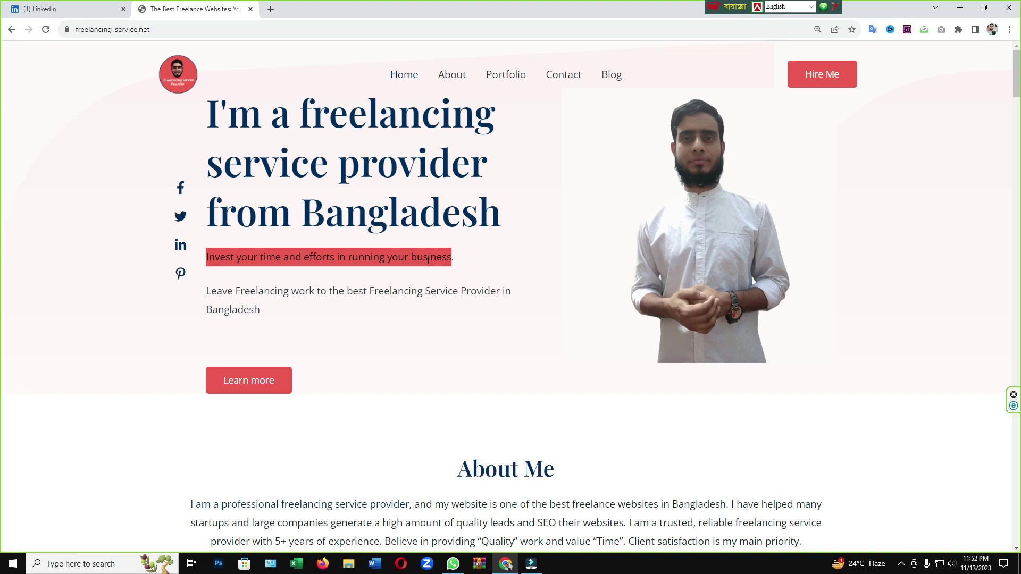
{"action": "right_click", "coordinate": [428, 259]}
{"action": "left_click", "coordinate": [452, 268]}
{"action": "left_click", "coordinate": [84, 9]}
{"action": "left_click", "coordinate": [186, 377]}
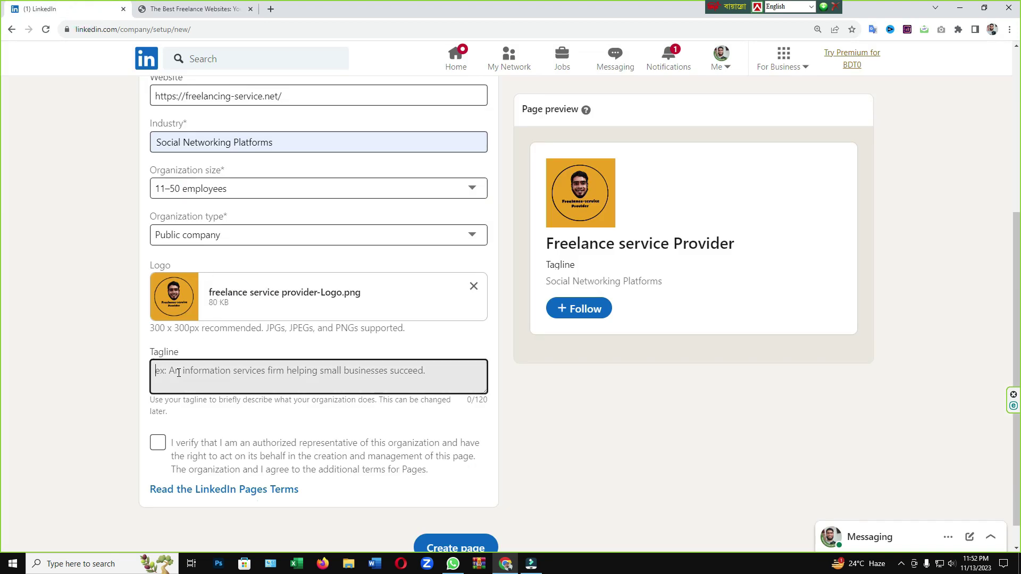
{"action": "right_click", "coordinate": [181, 375]}
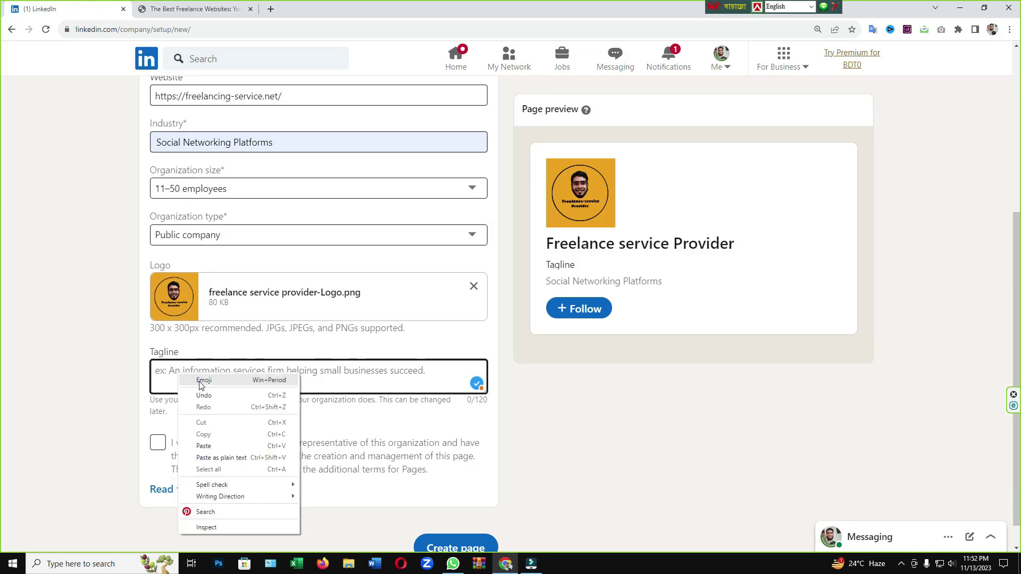
{"action": "left_click", "coordinate": [201, 445]}
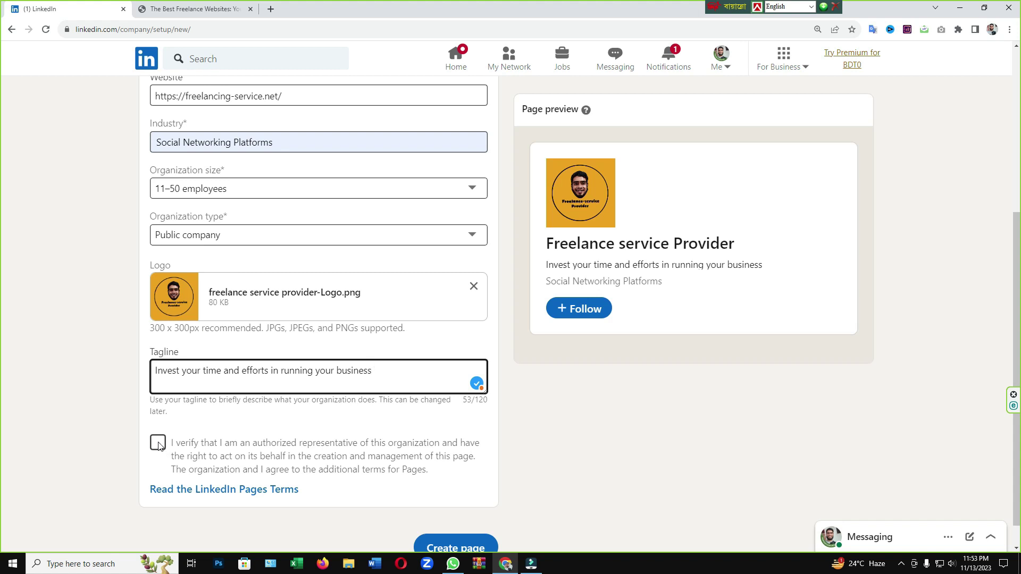
Step: Verify being an authorized representative of the organization and create the page
{"action": "left_click", "coordinate": [158, 444]}
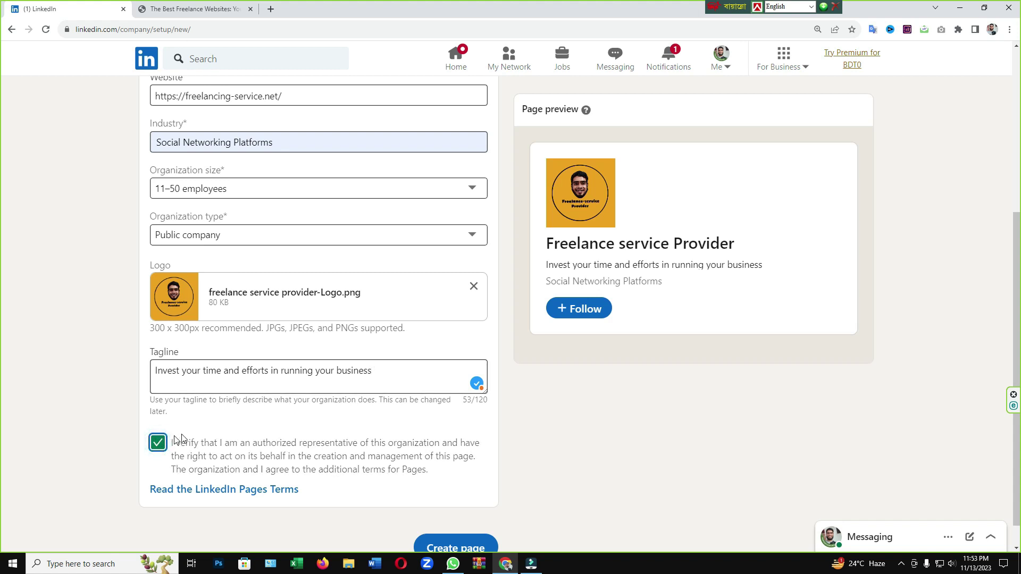
{"action": "scroll", "coordinate": [403, 478], "scroll_direction": "down", "scroll_amount": 1}
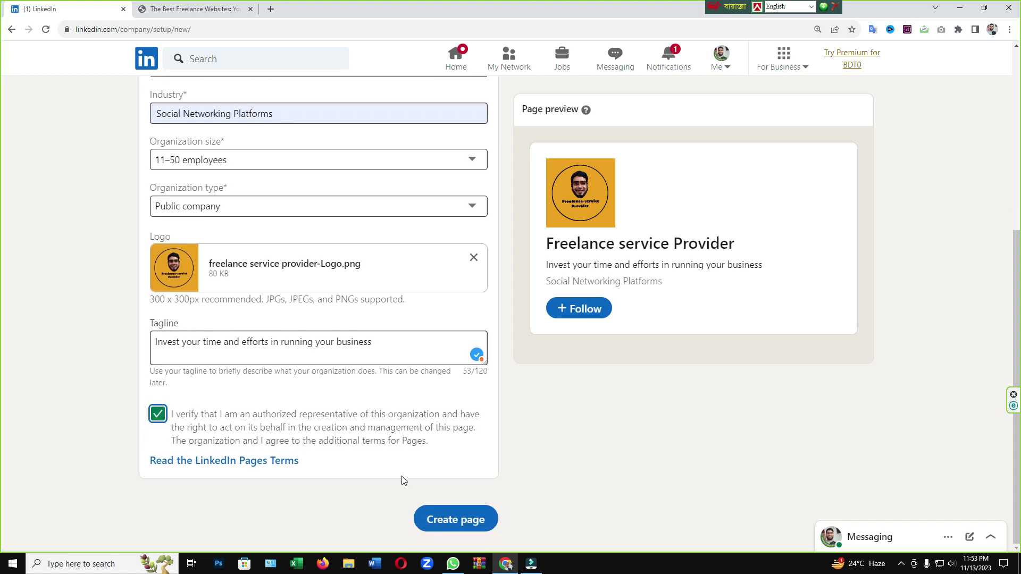
{"action": "left_click", "coordinate": [444, 522]}
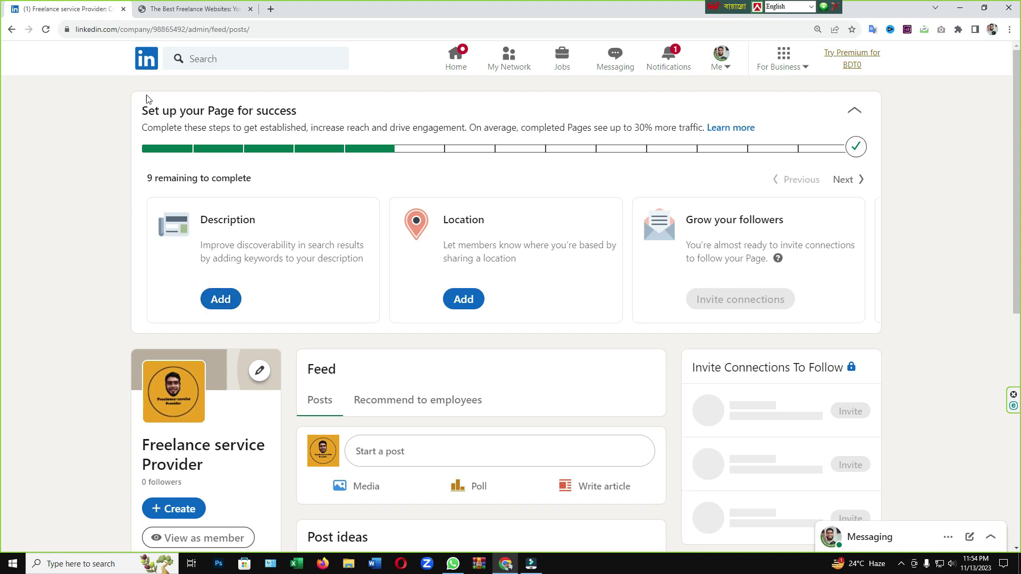
Step: Copy the whole About Me paragraph from the freelancing-service.net site and return to the LinkedIn page
{"action": "left_click", "coordinate": [168, 7]}
{"action": "scroll", "coordinate": [264, 313], "scroll_direction": "down", "scroll_amount": 3}
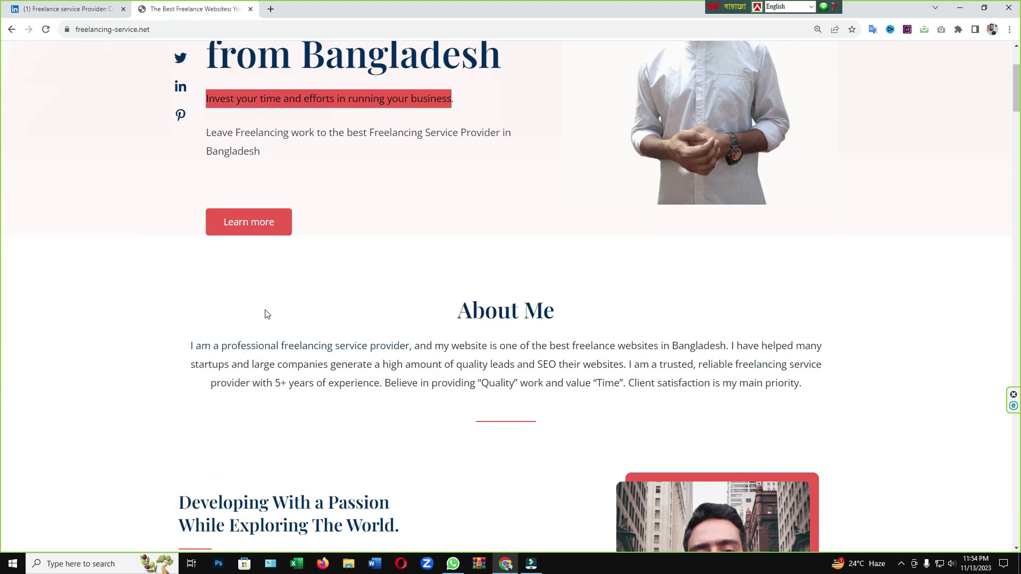
{"action": "left_click_drag", "start_coordinate": [190, 343], "coordinate": [804, 394]}
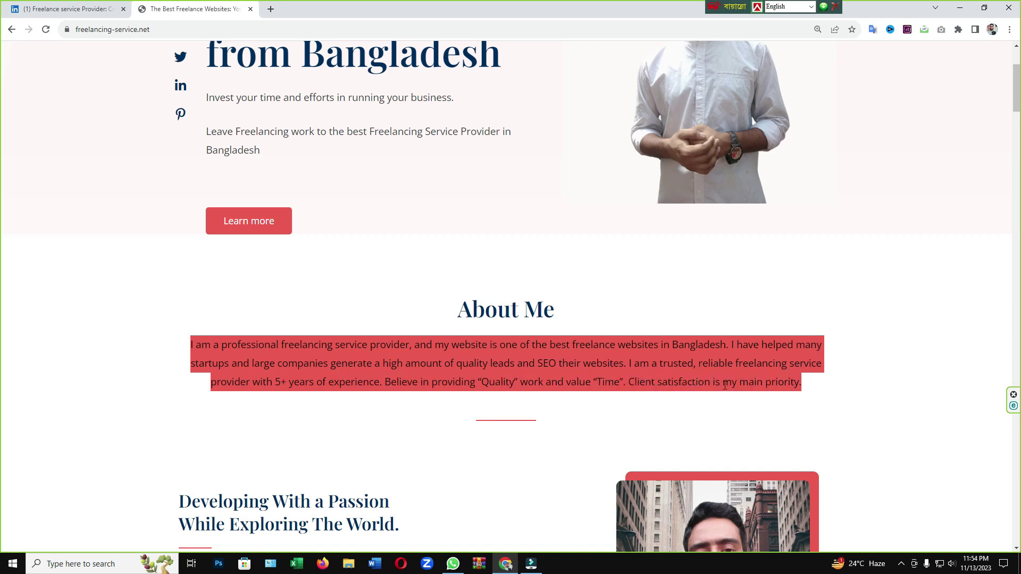
{"action": "right_click", "coordinate": [586, 365]}
{"action": "left_click", "coordinate": [622, 373]}
{"action": "left_click", "coordinate": [76, 9]}
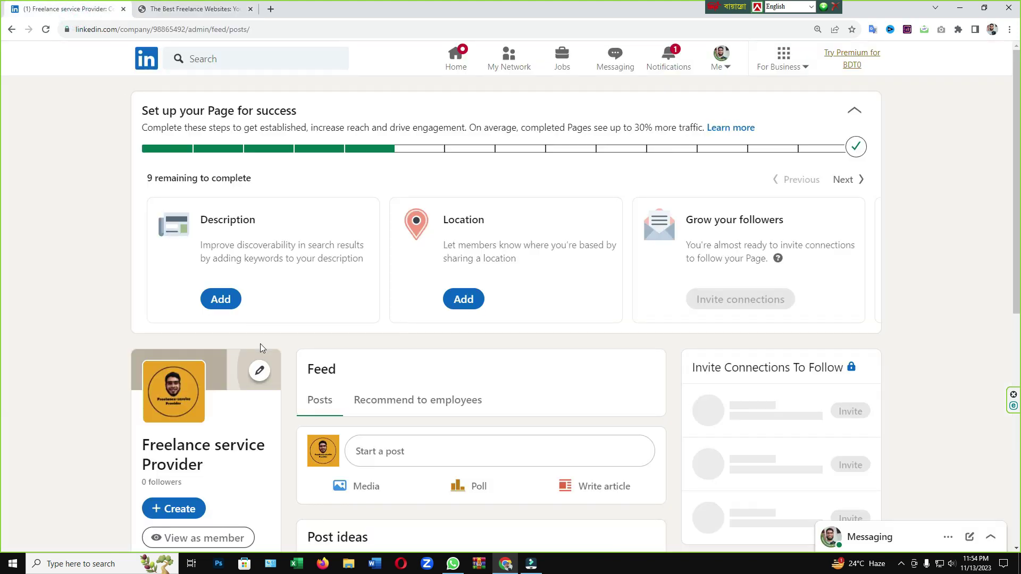
Step: Start adding the page's description and paste the copied About Me paragraph into it
{"action": "left_click", "coordinate": [220, 301]}
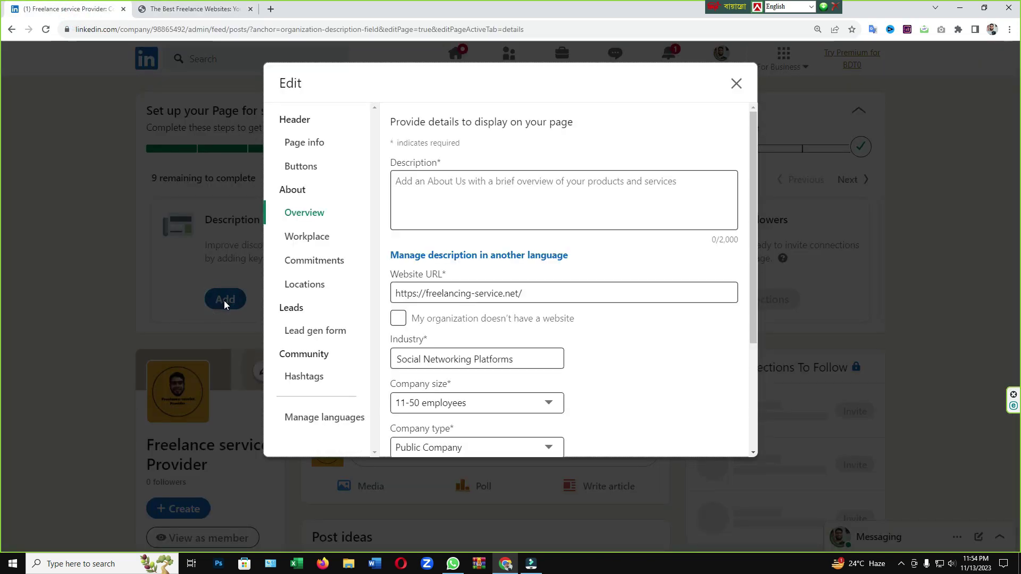
{"action": "left_click", "coordinate": [497, 182]}
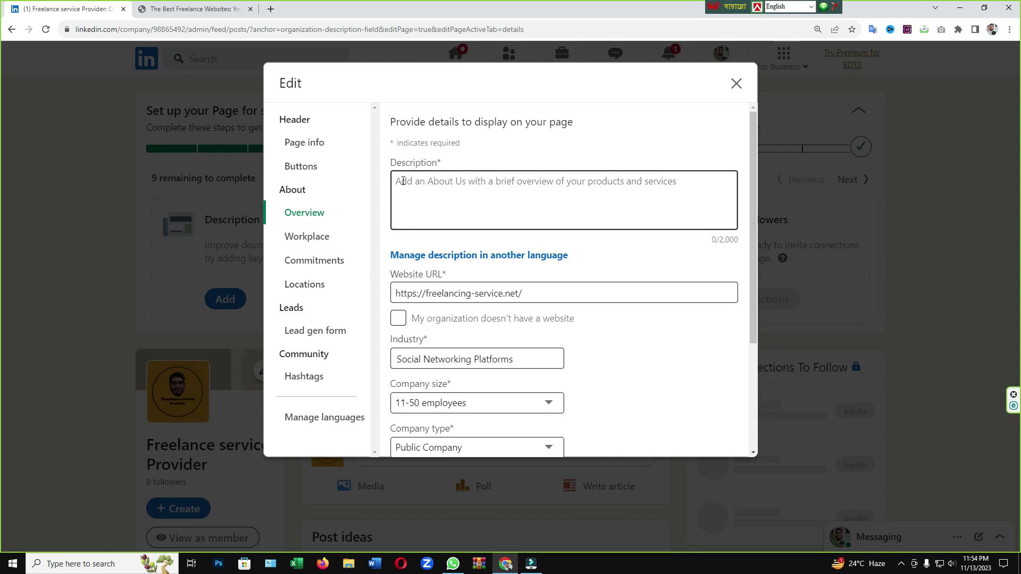
{"action": "right_click", "coordinate": [403, 181]}
{"action": "left_click", "coordinate": [436, 254]}
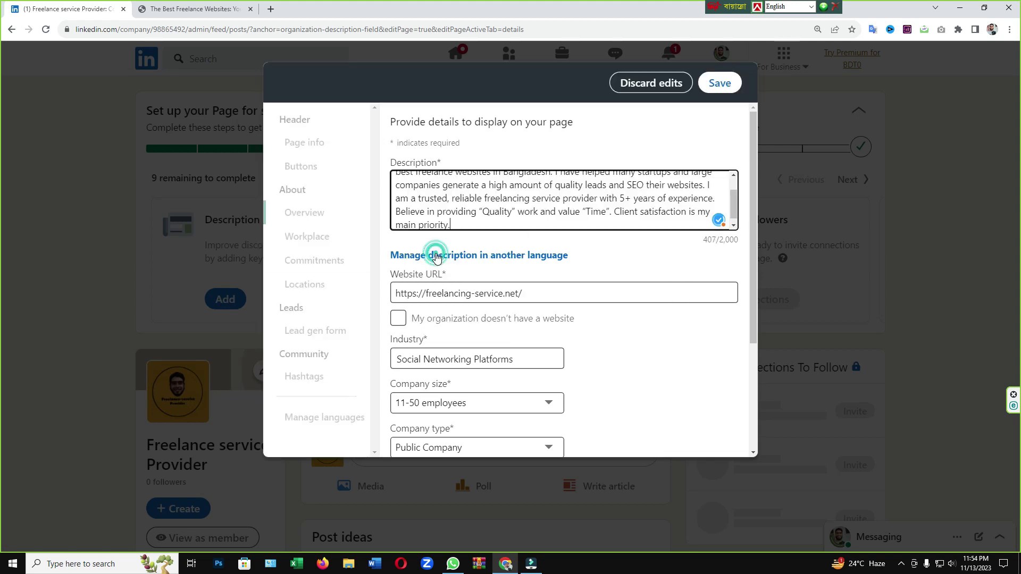
Step: Delete ", and my website is one of the best freelance websites in Bangladesh" from the first sentence of the description
{"action": "scroll", "coordinate": [468, 217], "scroll_direction": "up", "scroll_amount": 1}
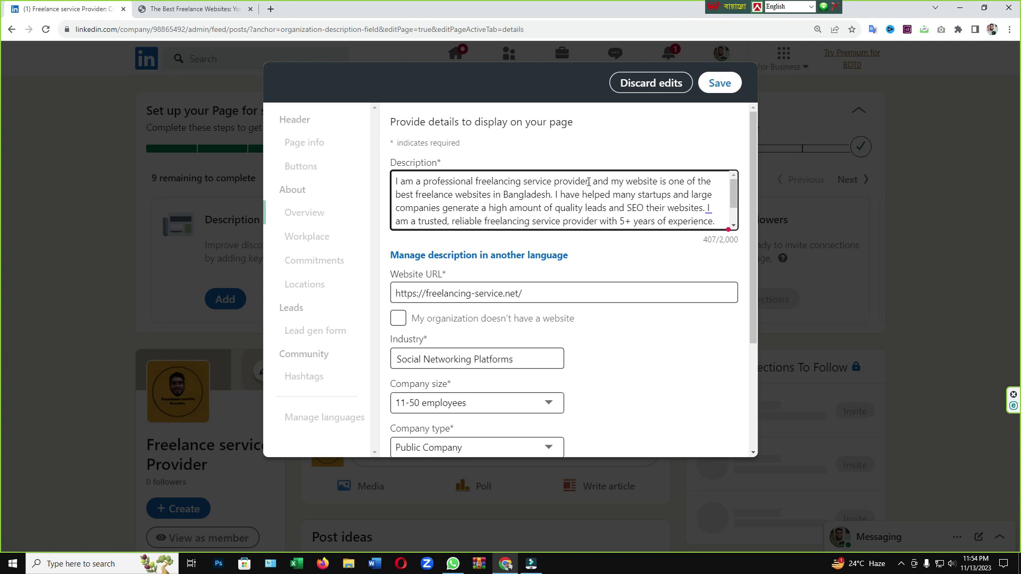
{"action": "left_click_drag", "start_coordinate": [588, 182], "coordinate": [551, 196]}
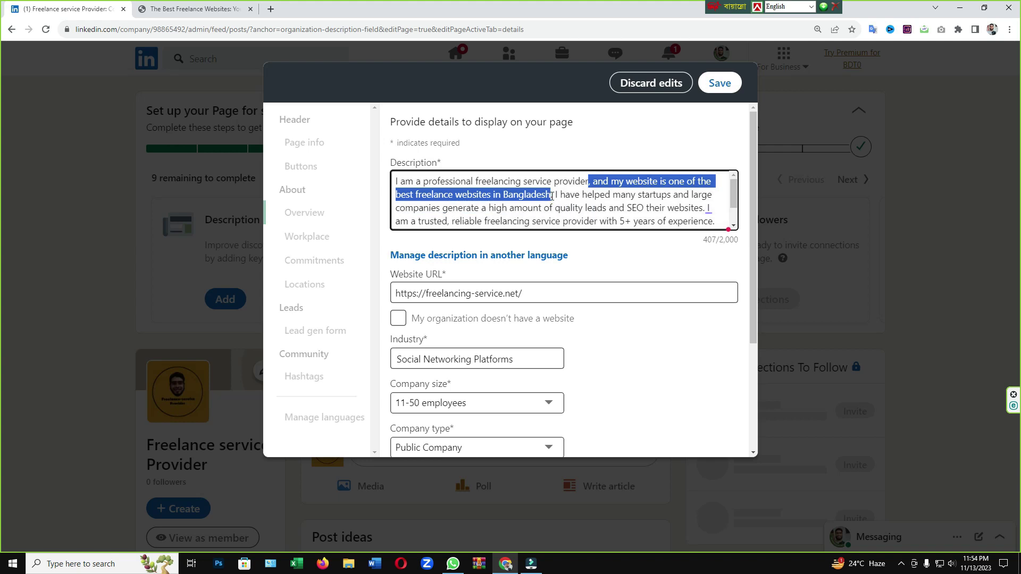
{"action": "key", "text": "BackSpace"}
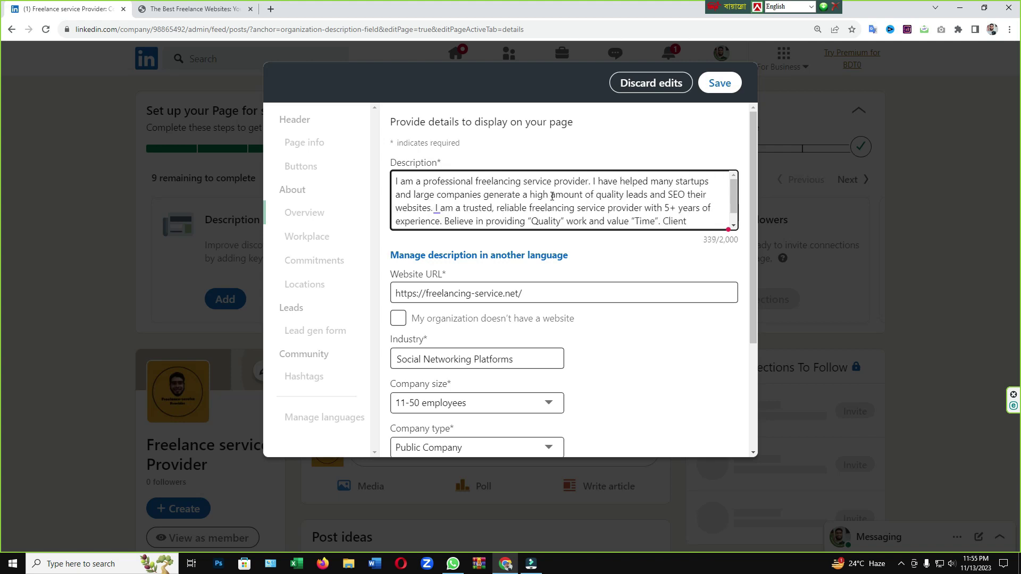
{"action": "left_click", "coordinate": [437, 209]}
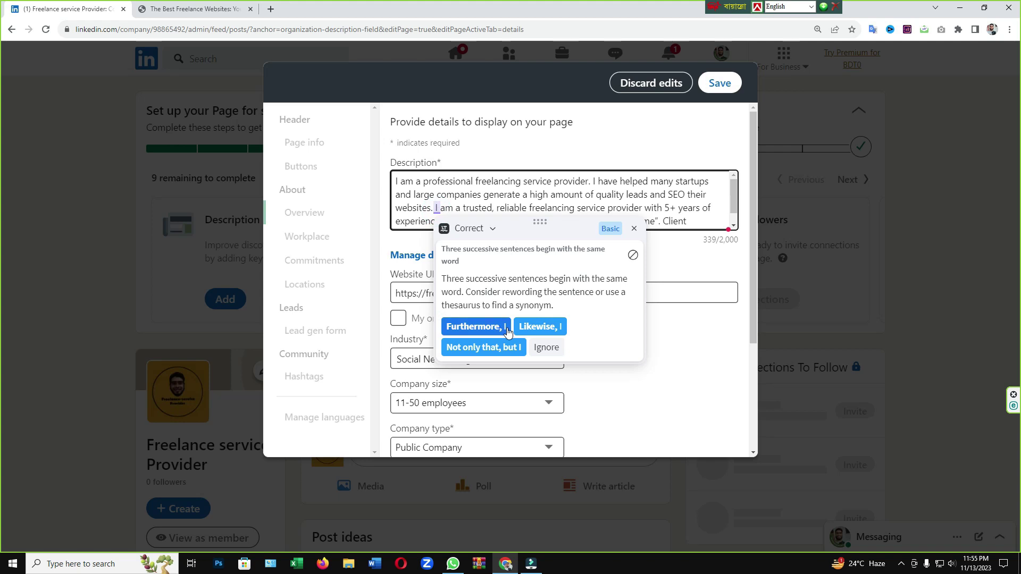
{"action": "left_click", "coordinate": [454, 201]}
{"action": "scroll", "coordinate": [531, 194], "scroll_direction": "down", "scroll_amount": 1}
{"action": "scroll", "coordinate": [535, 191], "scroll_direction": "up", "scroll_amount": 1}
{"action": "scroll", "coordinate": [535, 191], "scroll_direction": "up", "scroll_amount": 1}
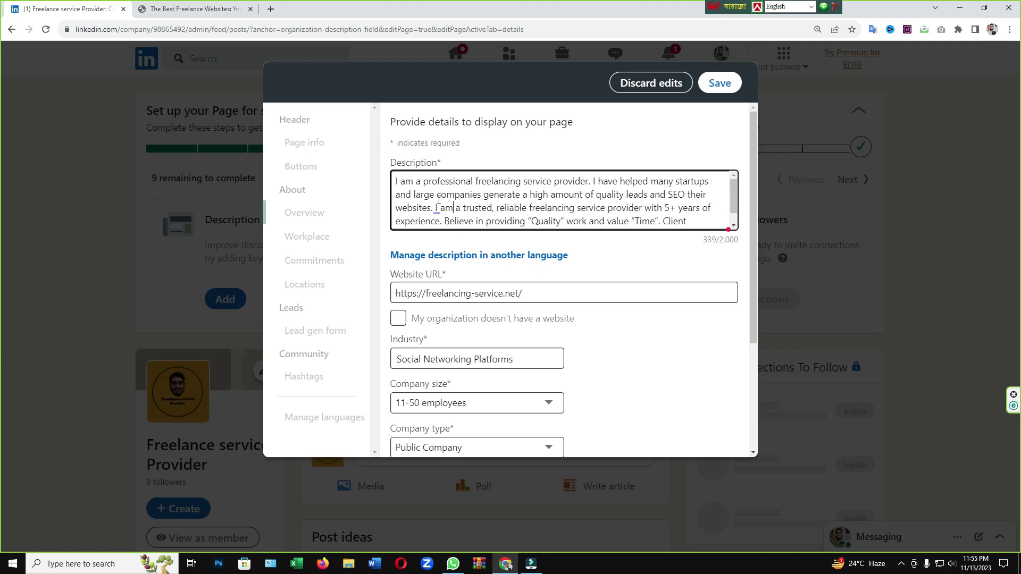
{"action": "scroll", "coordinate": [439, 201], "scroll_direction": "down", "scroll_amount": 1}
{"action": "scroll", "coordinate": [480, 209], "scroll_direction": "down", "scroll_amount": 3}
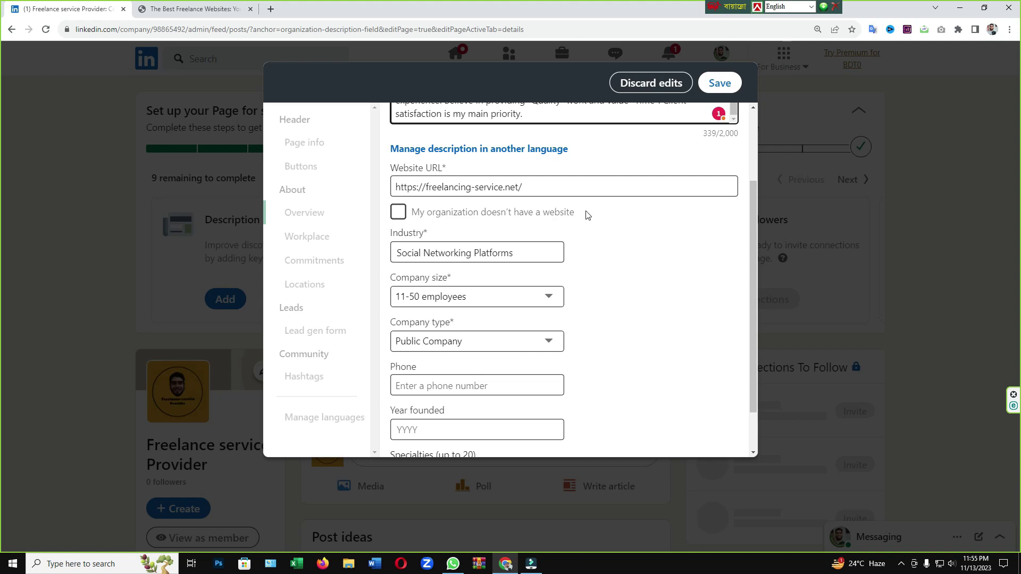
{"action": "left_click", "coordinate": [398, 213]}
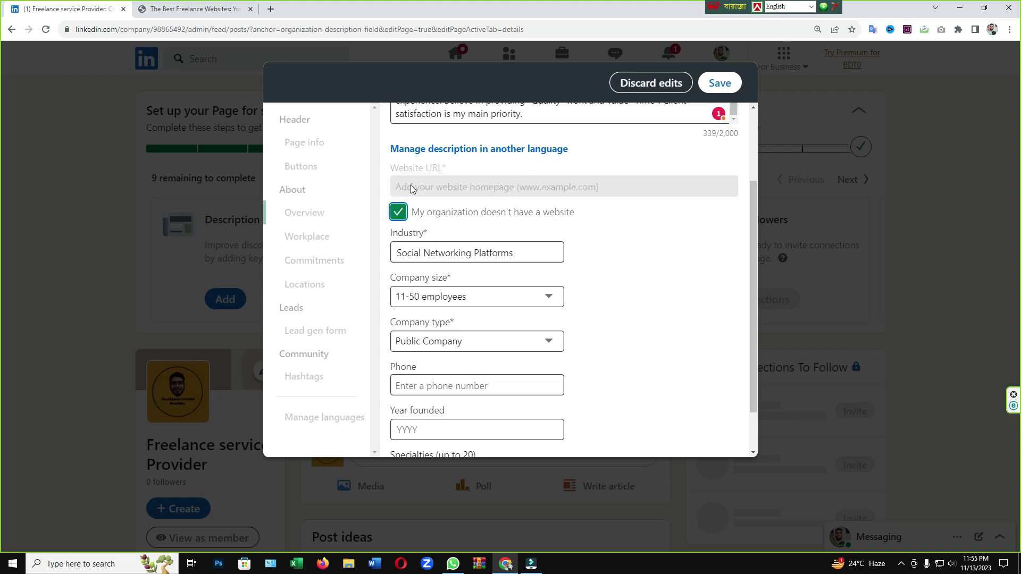
{"action": "left_click", "coordinate": [399, 212]}
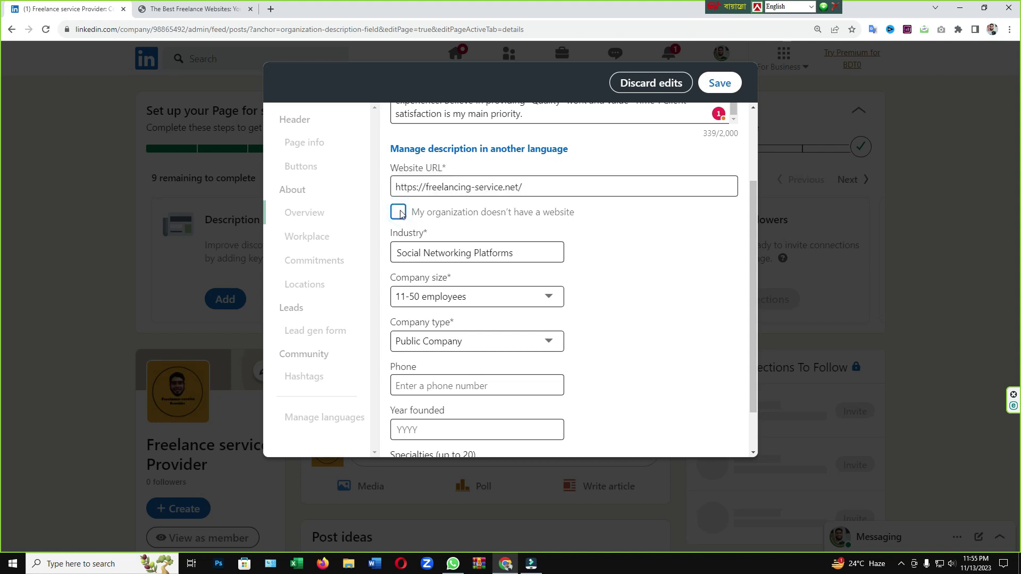
Step: Fill in the organization's phone number in the overview details using the saved suggestion without a leading zero
{"action": "left_click", "coordinate": [400, 254]}
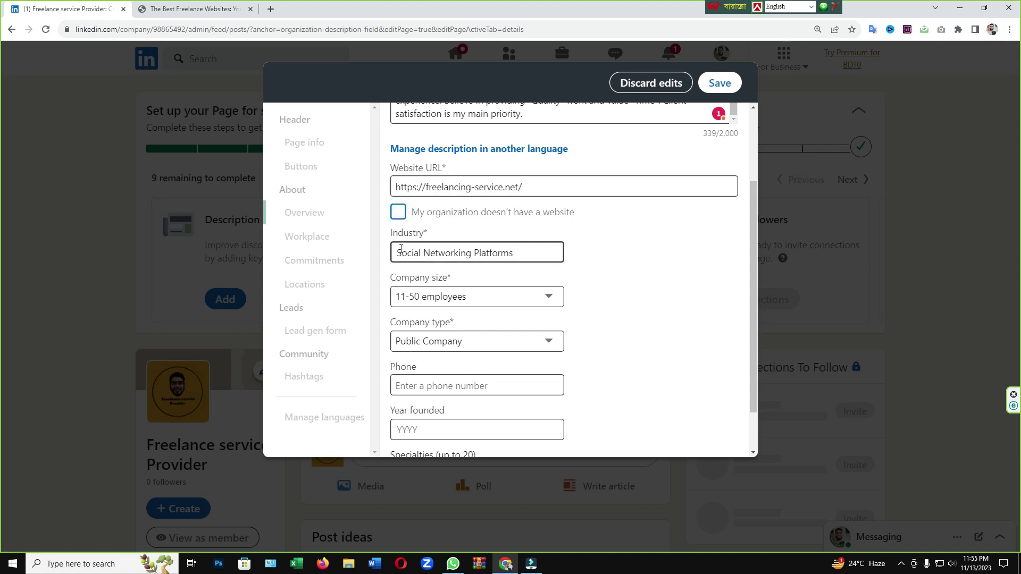
{"action": "left_click", "coordinate": [433, 275]}
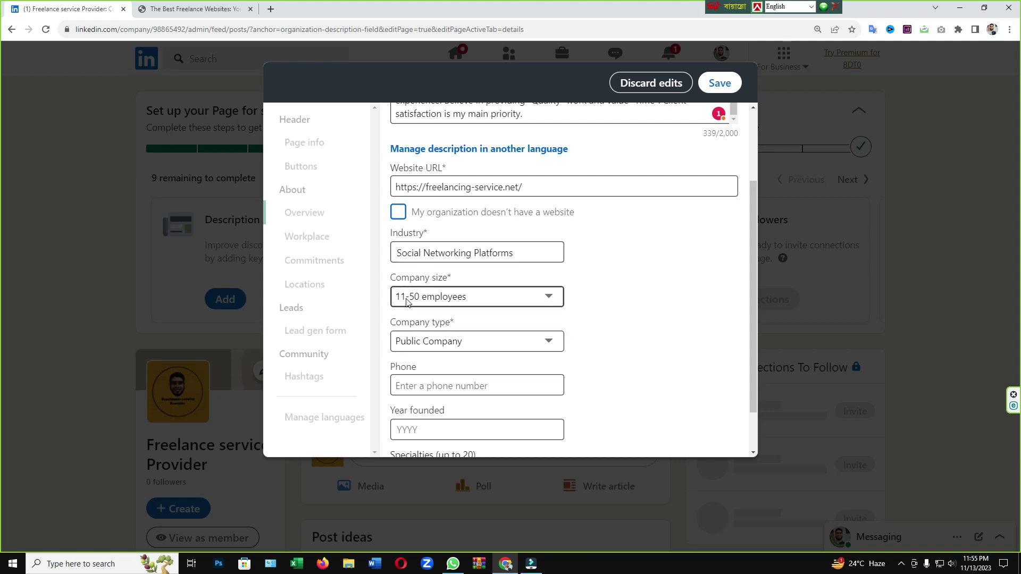
{"action": "scroll", "coordinate": [406, 302], "scroll_direction": "down", "scroll_amount": 1}
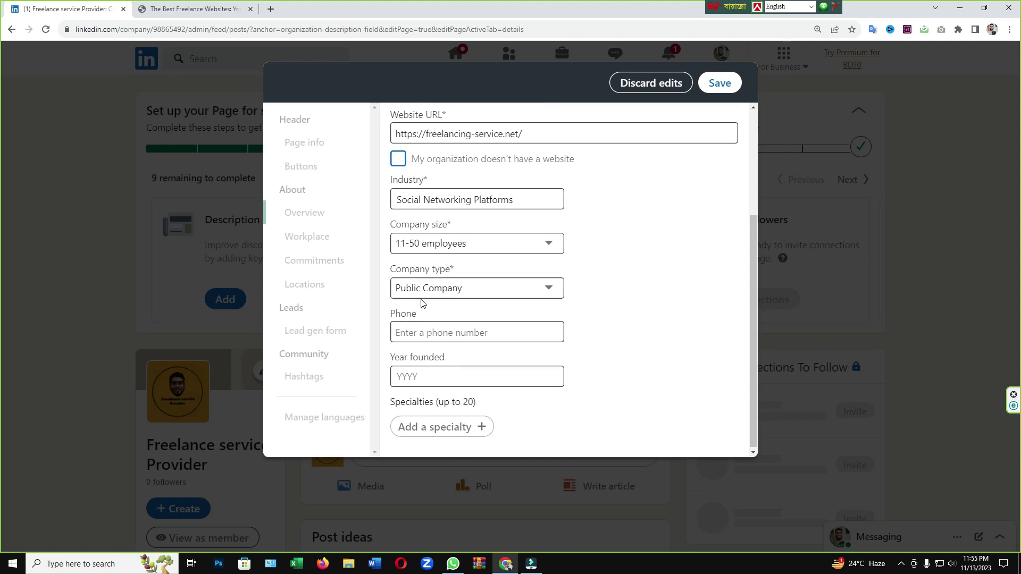
{"action": "left_click", "coordinate": [413, 332]}
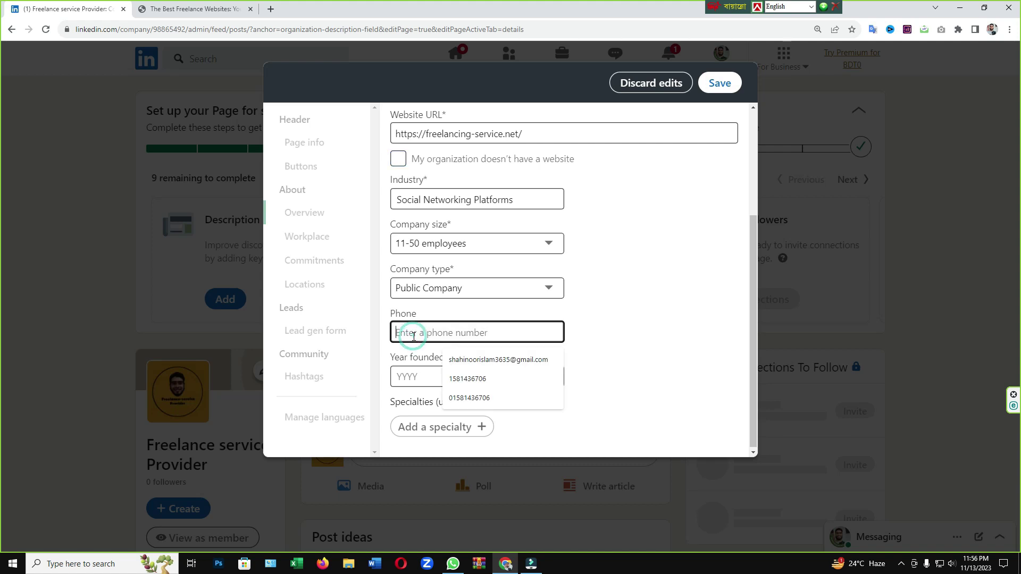
{"action": "left_click", "coordinate": [460, 380]}
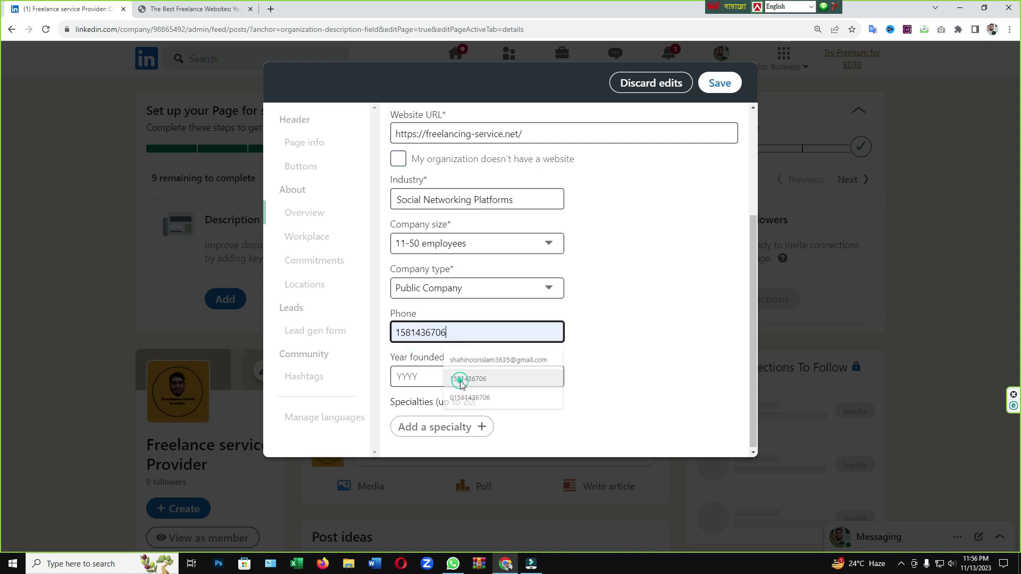
Step: Set the organization's founding year to 2023
{"action": "left_click", "coordinate": [412, 376]}
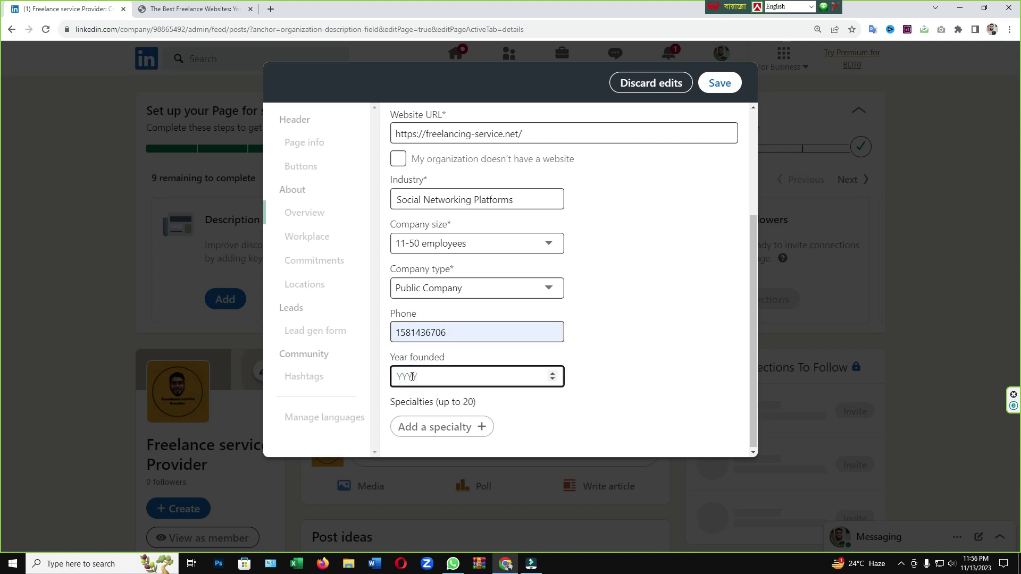
{"action": "type", "text": "202"}
{"action": "type", "text": "3"}
{"action": "type", "text": "1"}
{"action": "key", "text": "BackSpace"}
{"action": "type", "text": "3"}
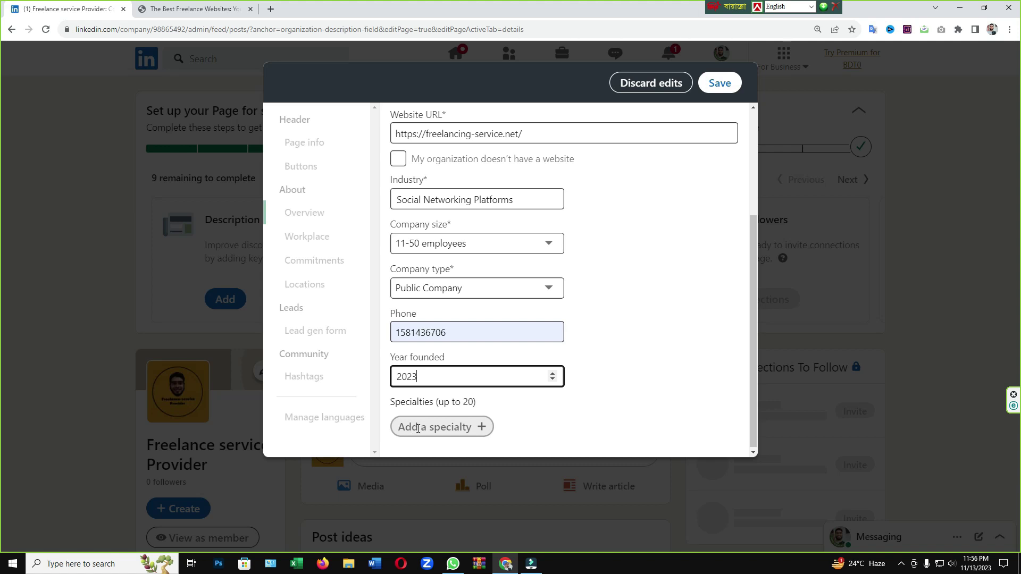
Step: Add "24 hours support" as the first specialty in the overview details
{"action": "left_click", "coordinate": [425, 429]}
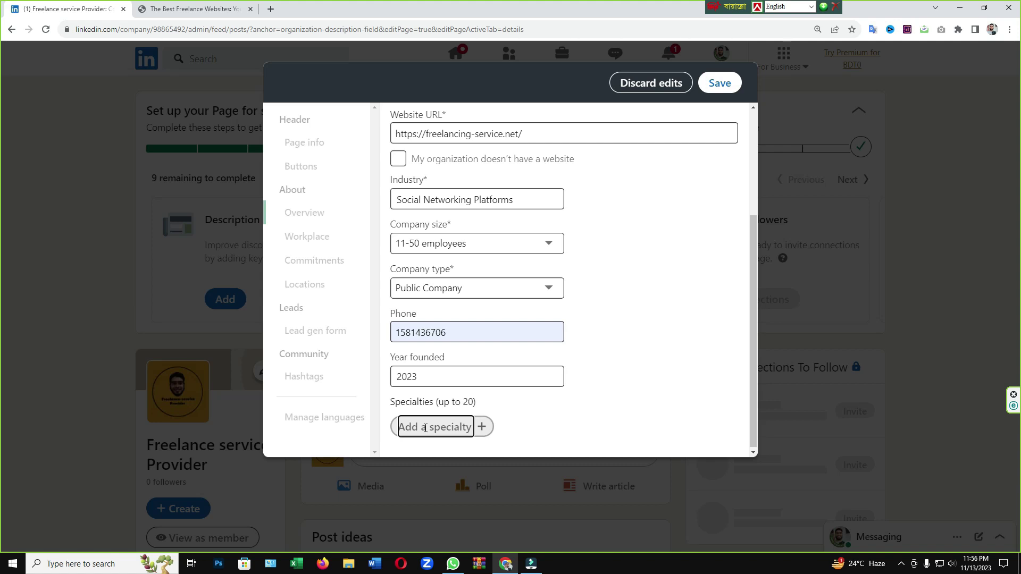
{"action": "type", "text": "24"}
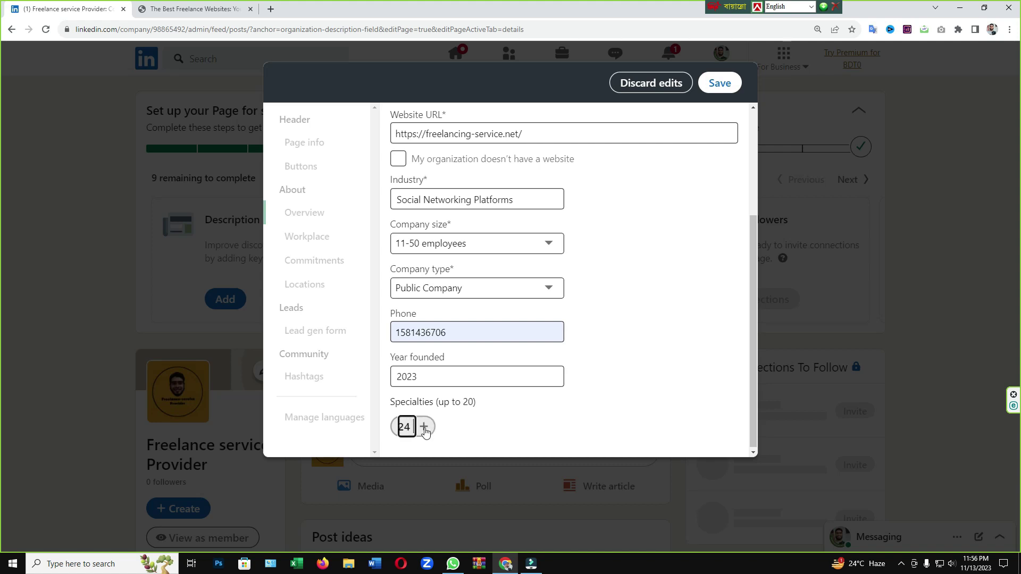
{"action": "type", "text": " hour"}
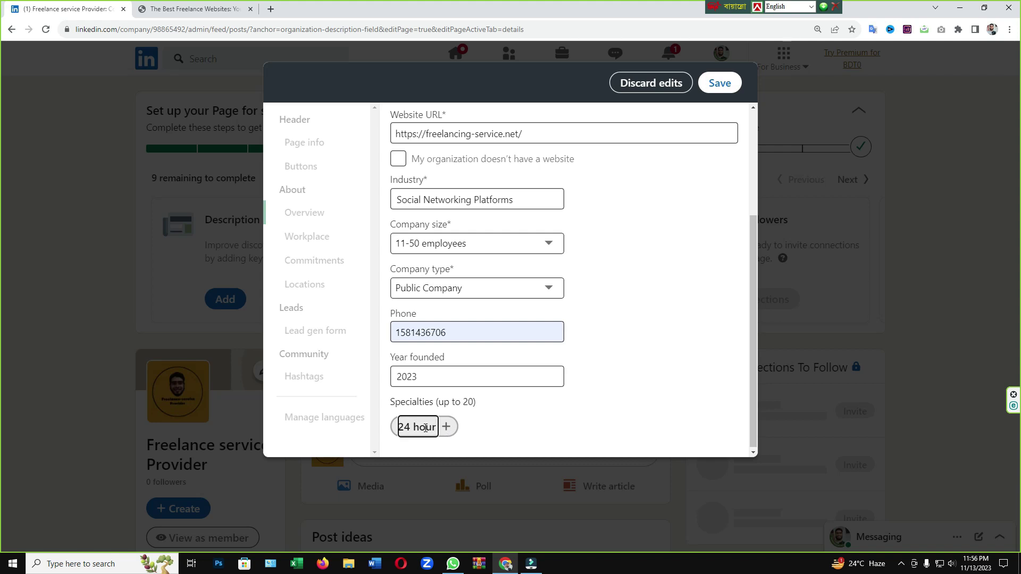
{"action": "type", "text": "s support"}
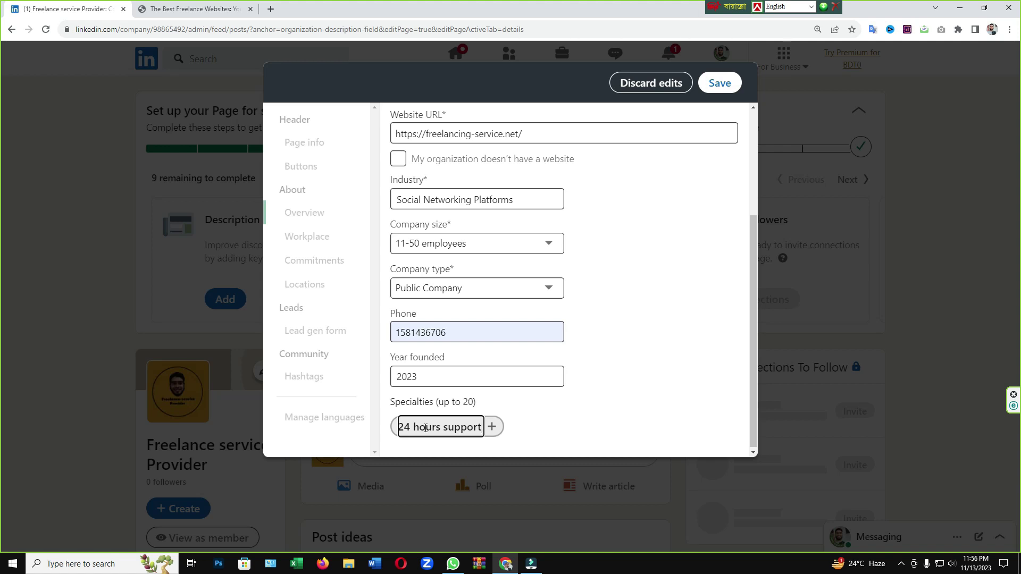
{"action": "key", "text": "Return"}
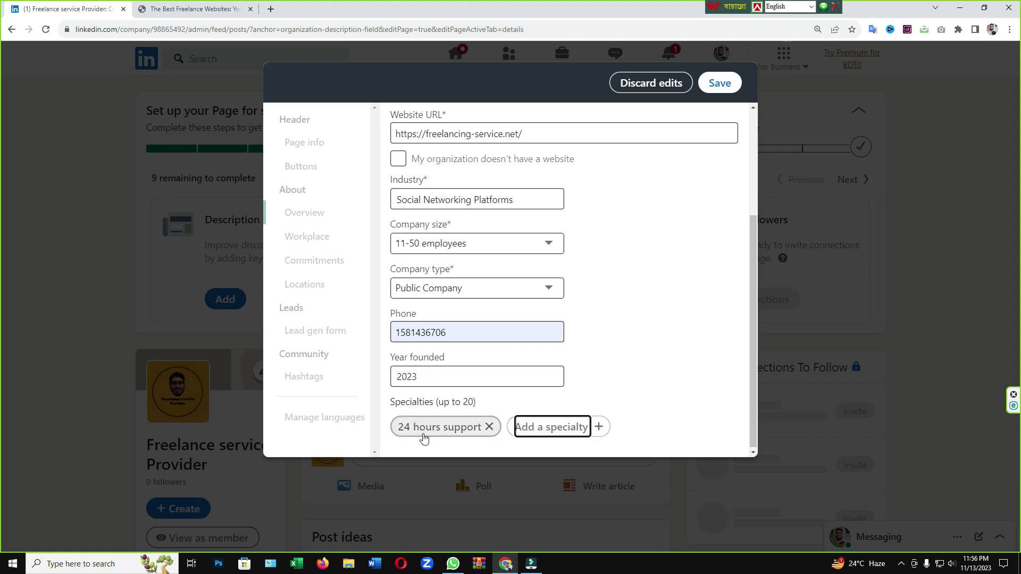
Step: Add "friendly communication" as a second specialty, correcting the spelling of "communication" before submitting it
{"action": "left_click", "coordinate": [525, 428]}
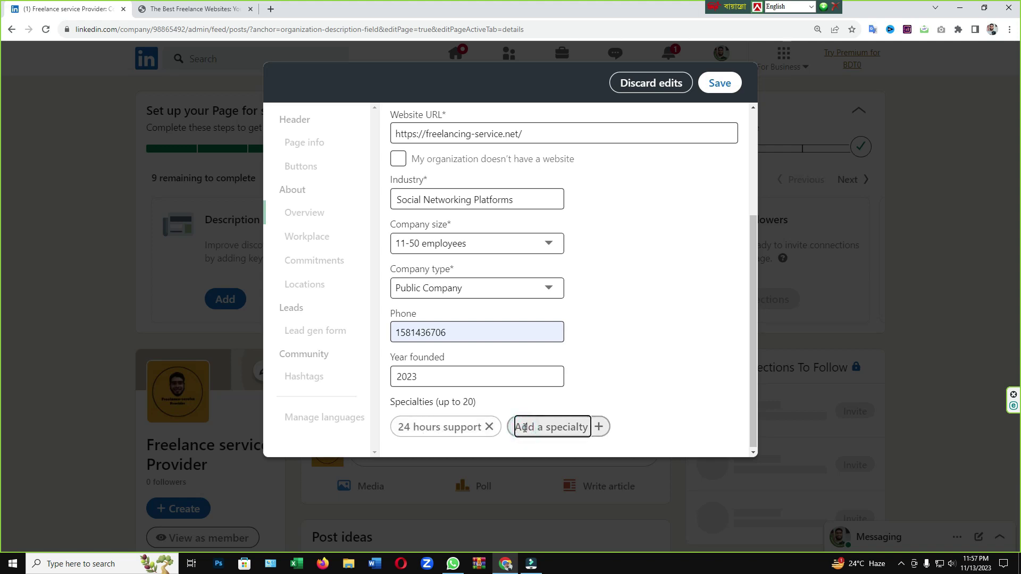
{"action": "type", "text": "fr"}
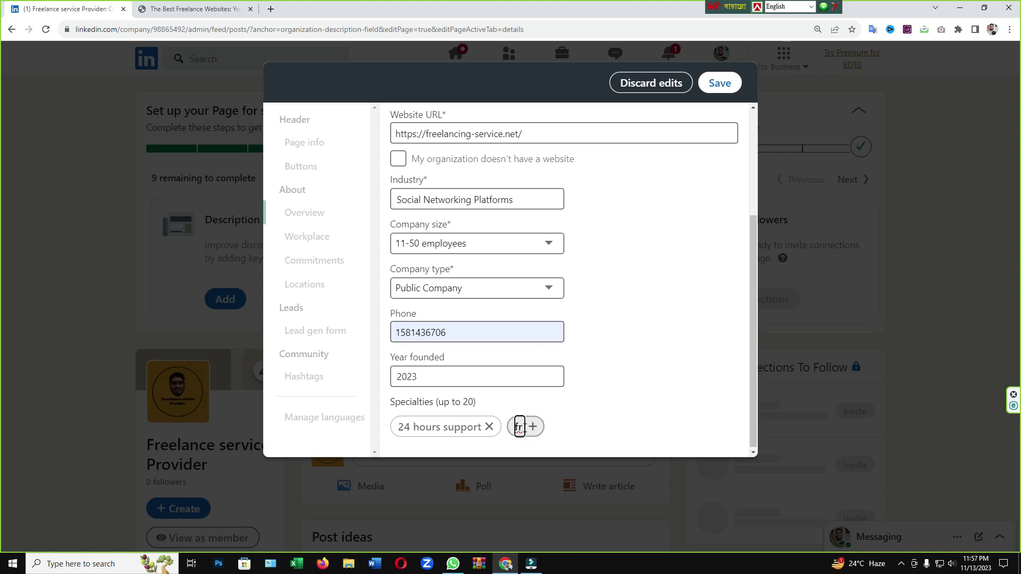
{"action": "type", "text": "ien"}
{"action": "type", "text": "ly"}
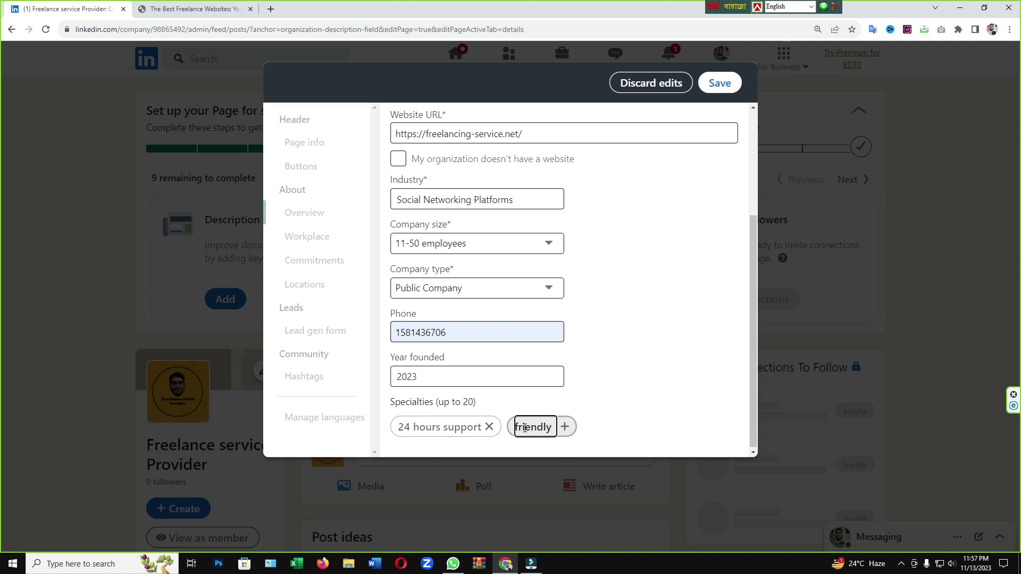
{"action": "type", "text": " com"}
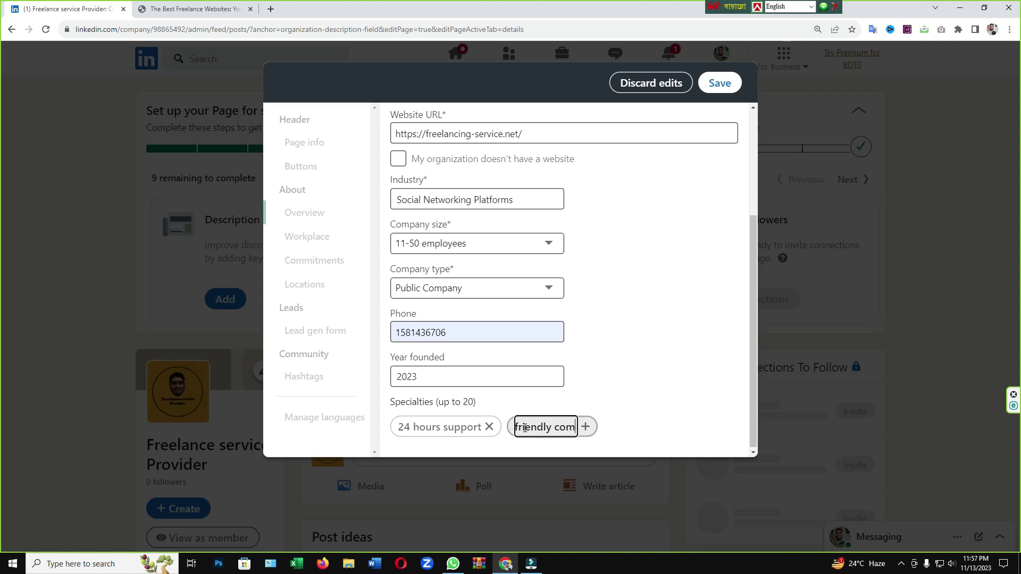
{"action": "type", "text": "uni"}
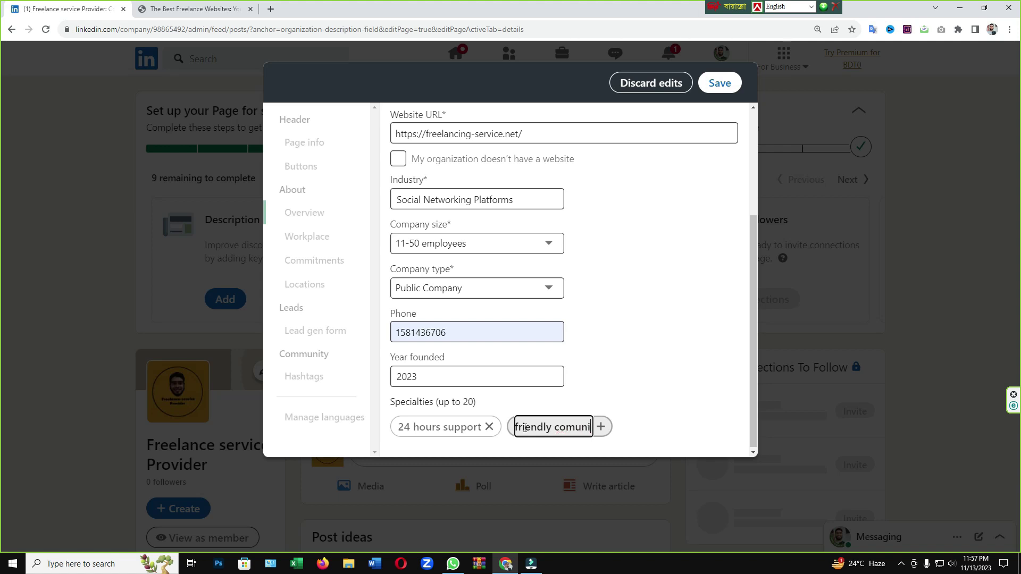
{"action": "type", "text": "cati"}
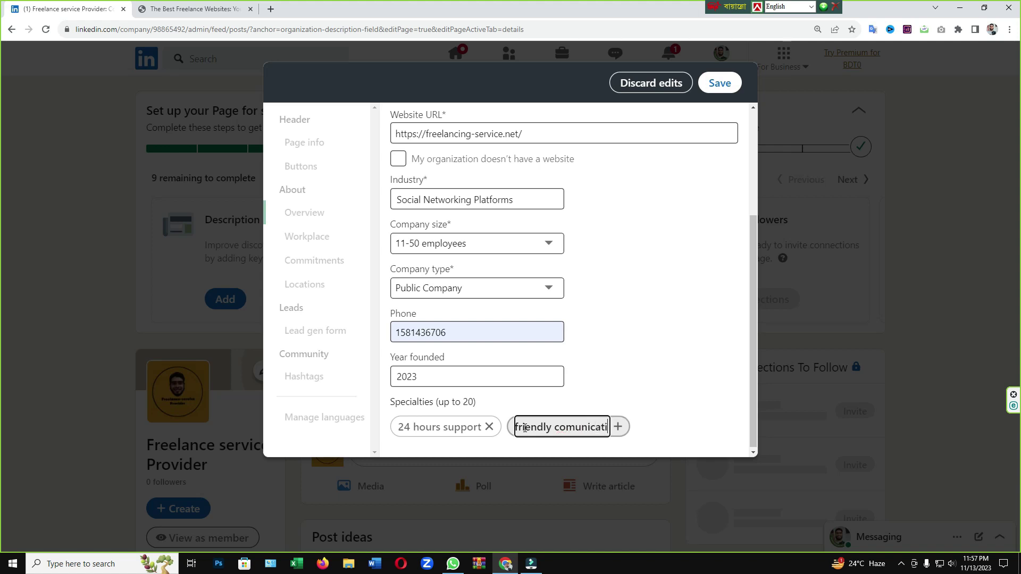
{"action": "type", "text": "on"}
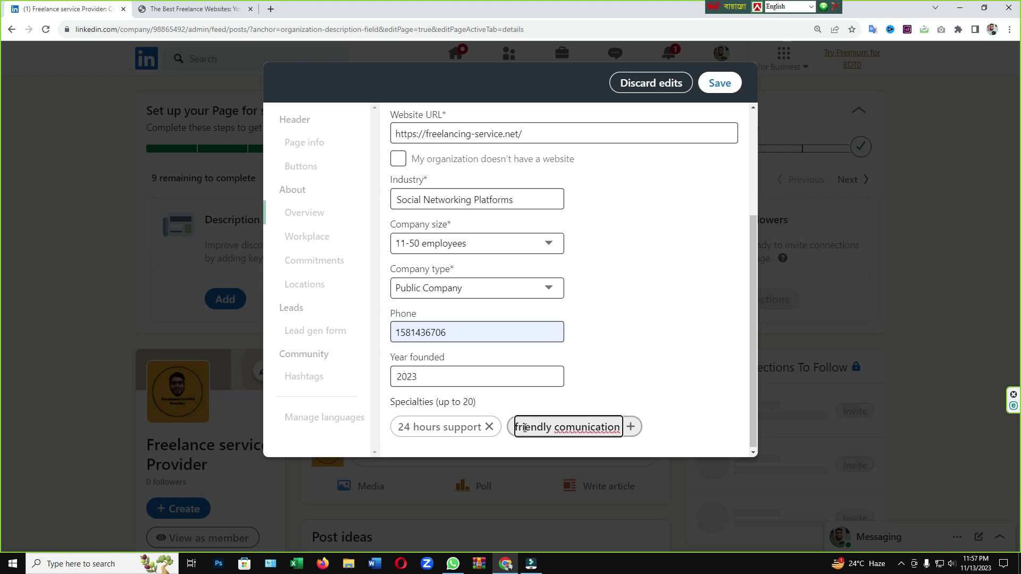
{"action": "left_click", "coordinate": [575, 429]}
{"action": "type", "text": "m"}
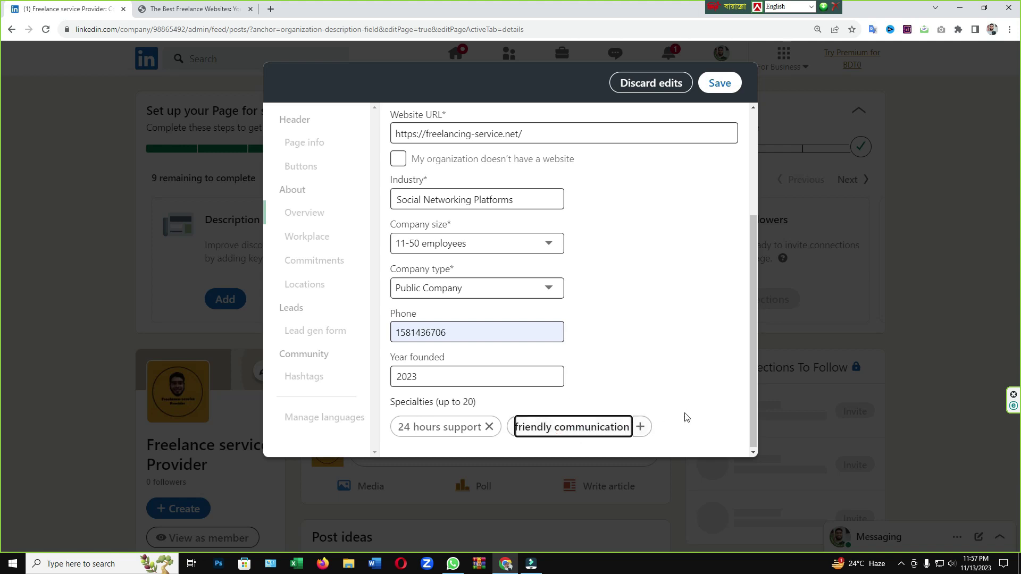
{"action": "key", "text": "Return"}
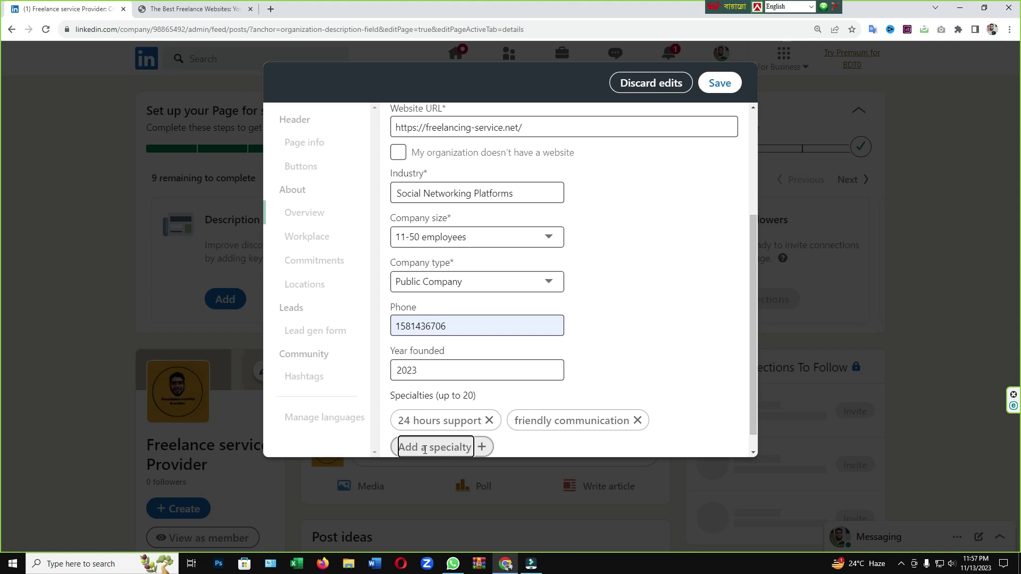
Step: Add "Active online" as the third specialty
{"action": "type", "text": "A"}
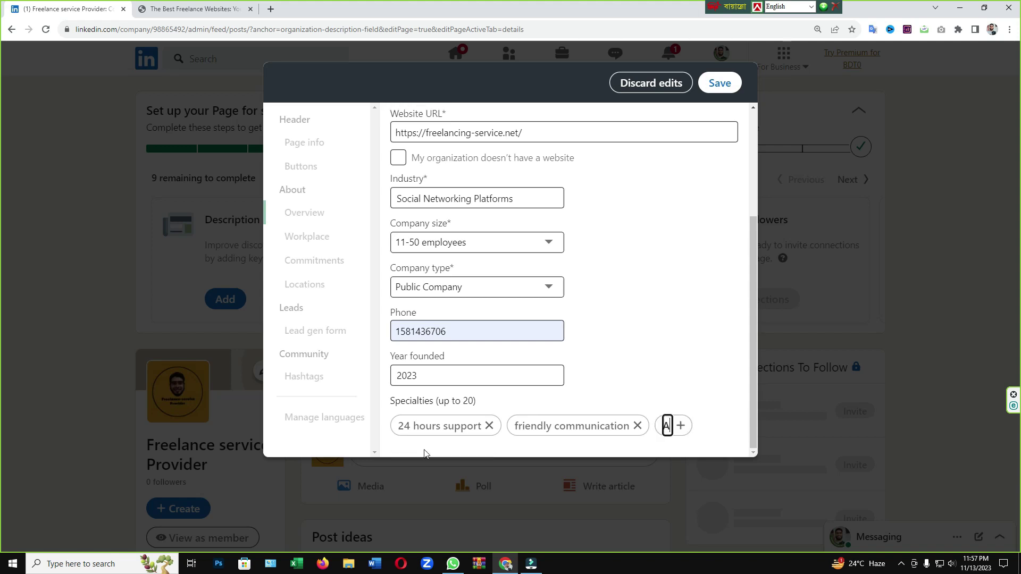
{"action": "type", "text": "ctive "}
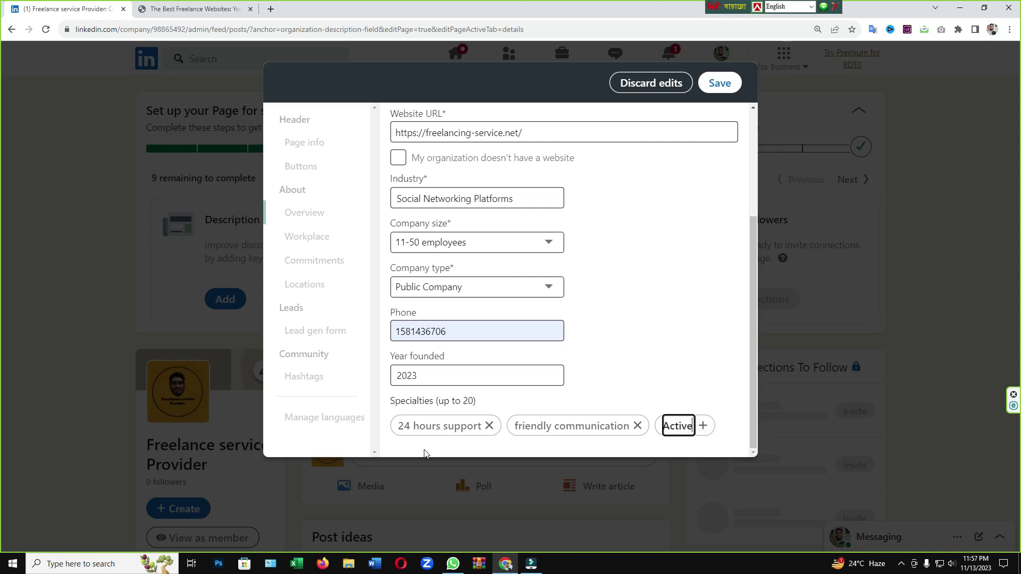
{"action": "type", "text": "online"}
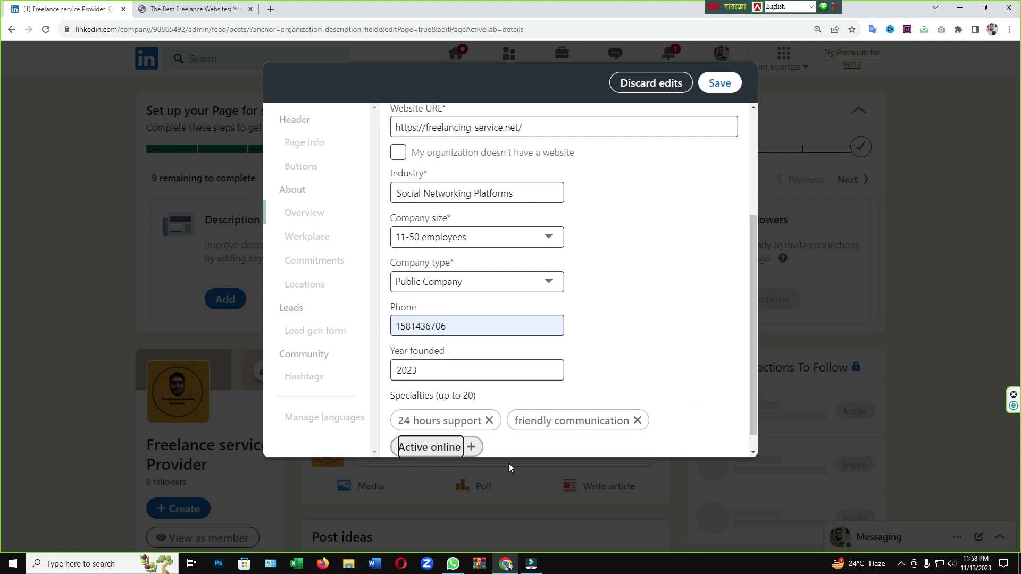
{"action": "key", "text": "Return"}
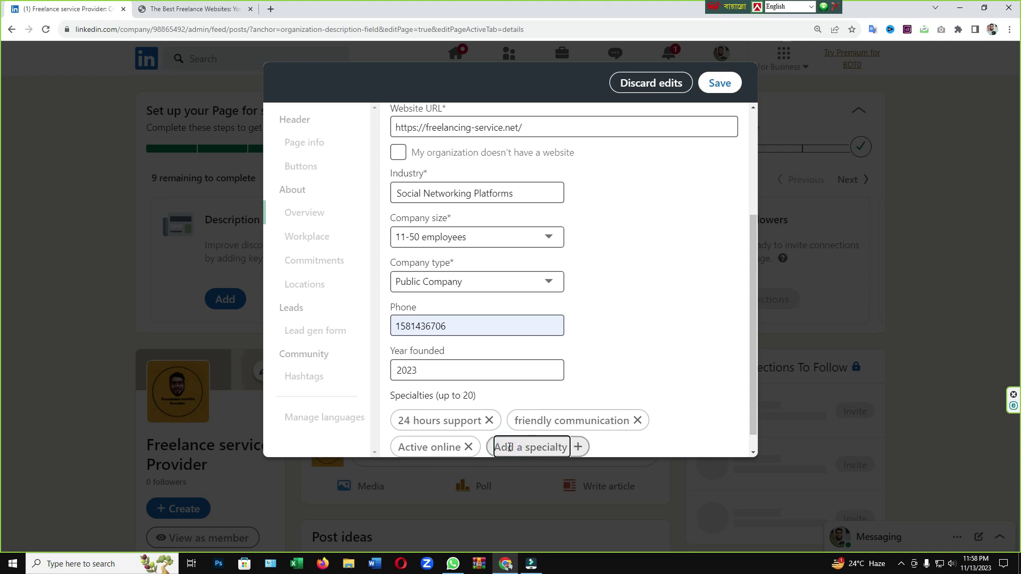
Step: Add "on-time delivery" as the fourth specialty, correcting the spelling of "delivery" before submitting it
{"action": "type", "text": "on-time"}
{"action": "type", "text": " delevry"}
{"action": "key", "text": "BackSpace"}
{"action": "key", "text": "BackSpace"}
{"action": "type", "text": "ve"}
{"action": "key", "text": "Left"}
{"action": "key", "text": "Left"}
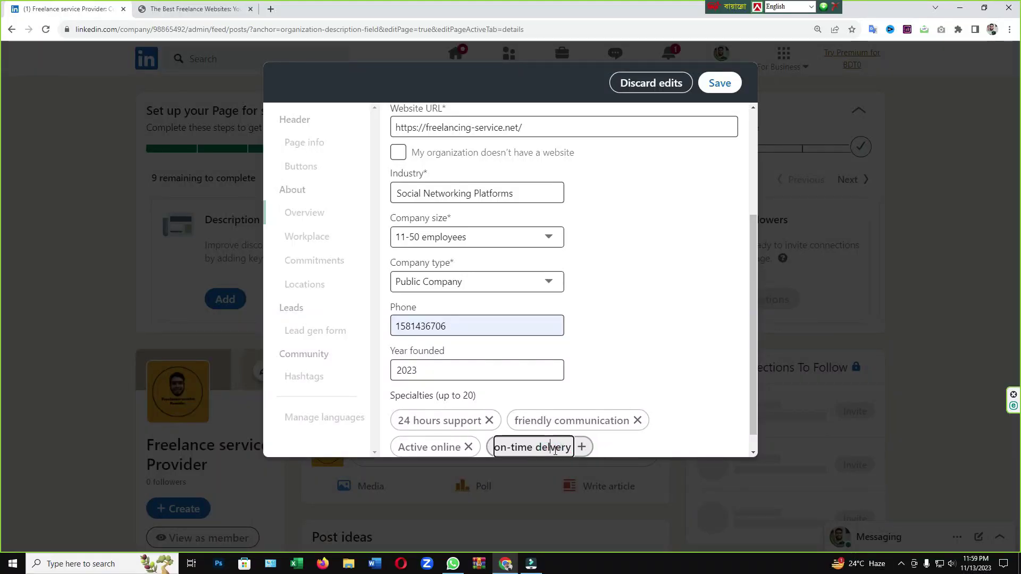
{"action": "type", "text": "i"}
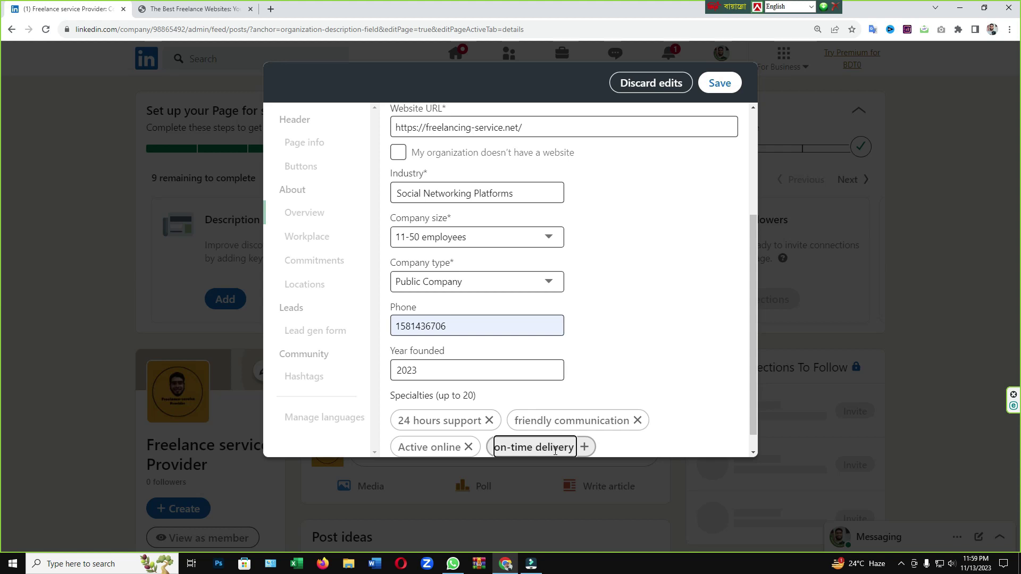
{"action": "left_click", "coordinate": [583, 451]}
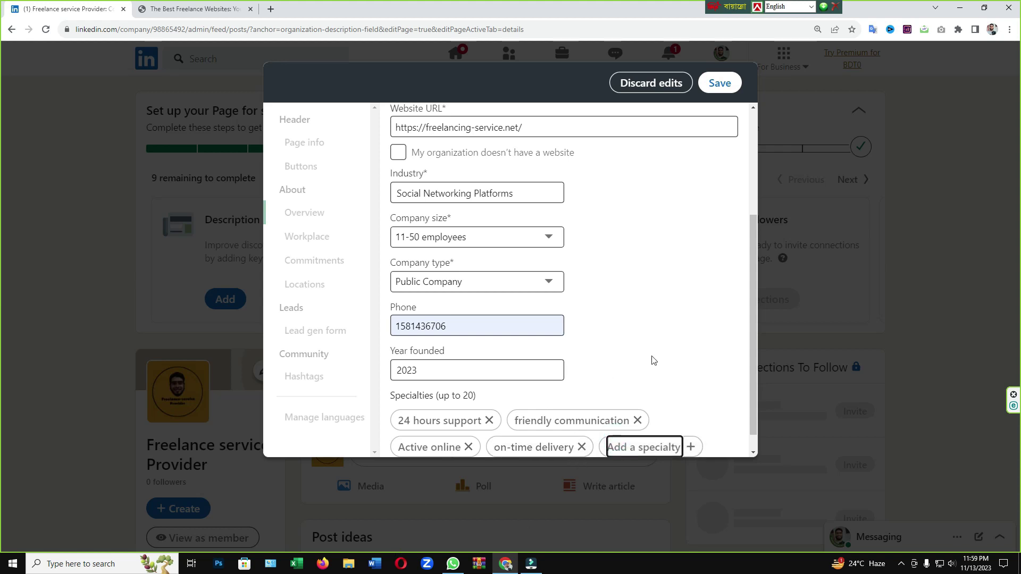
Step: Save the overview edits, close the editor and decline sharing the changes in a post
{"action": "scroll", "coordinate": [653, 360], "scroll_direction": "down", "scroll_amount": 1}
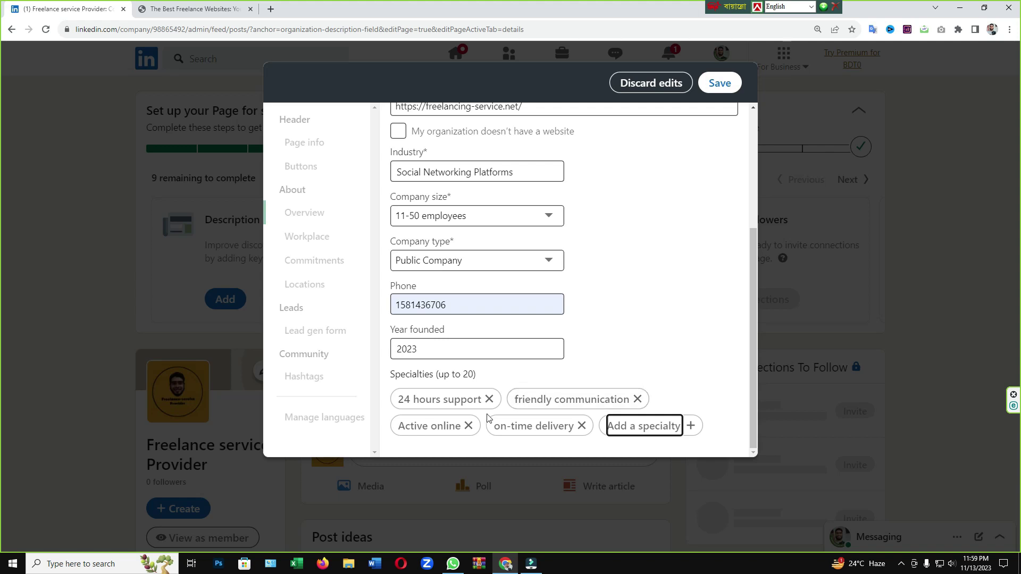
{"action": "left_click", "coordinate": [718, 84]}
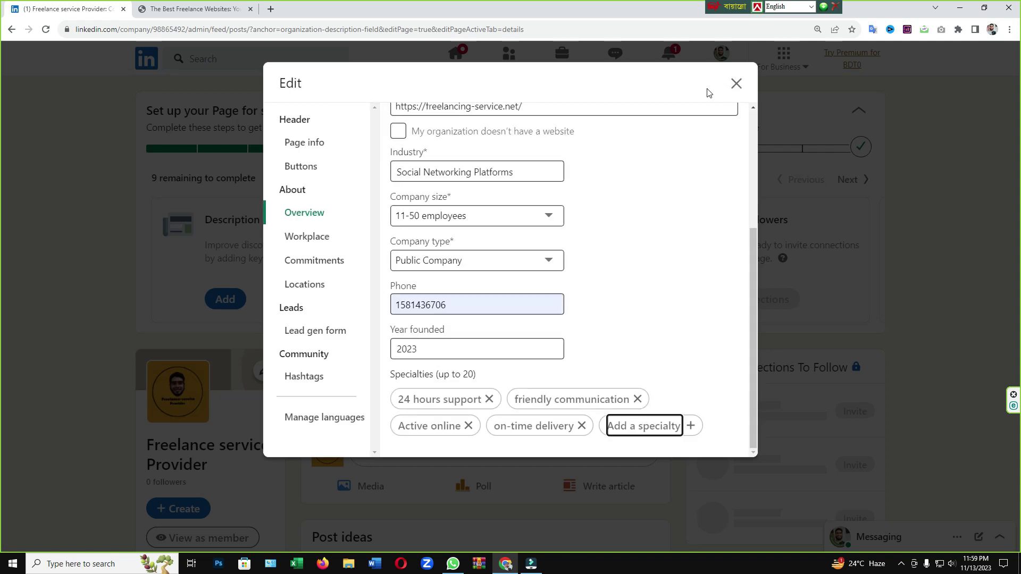
{"action": "left_click", "coordinate": [736, 85]}
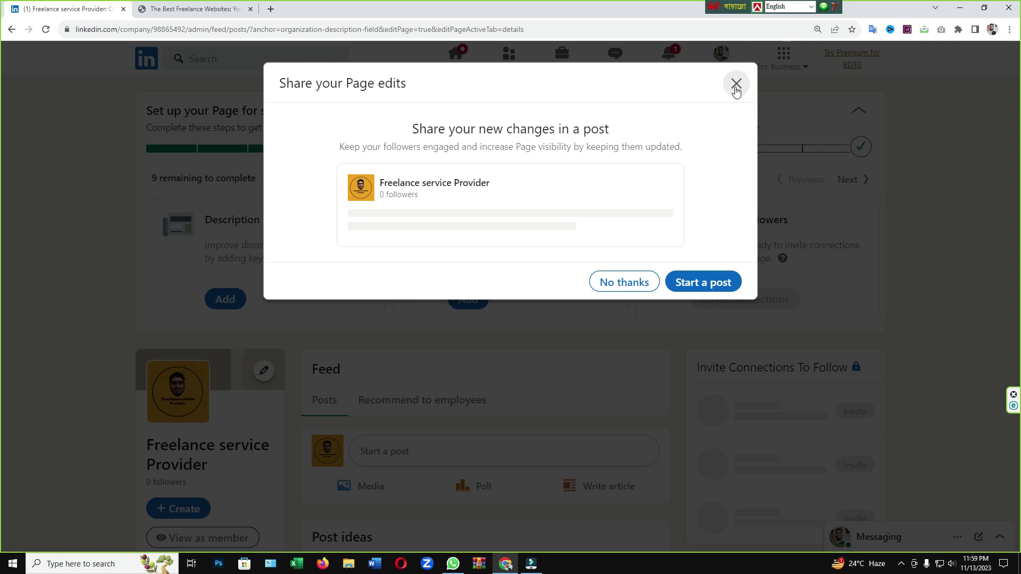
{"action": "left_click", "coordinate": [621, 288]}
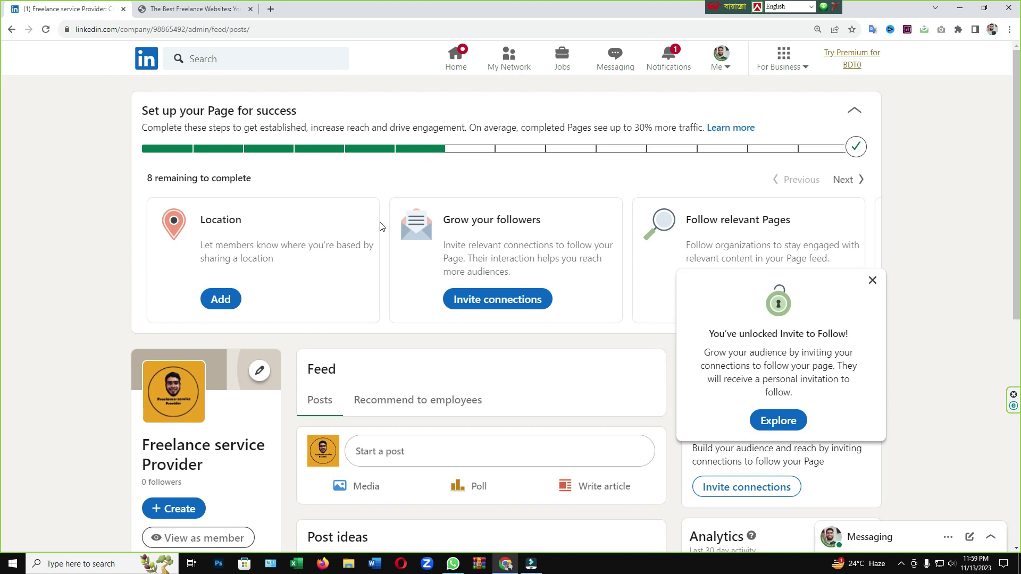
Step: Start adding a location for the page and set its country to Bangladesh
{"action": "left_click", "coordinate": [221, 301]}
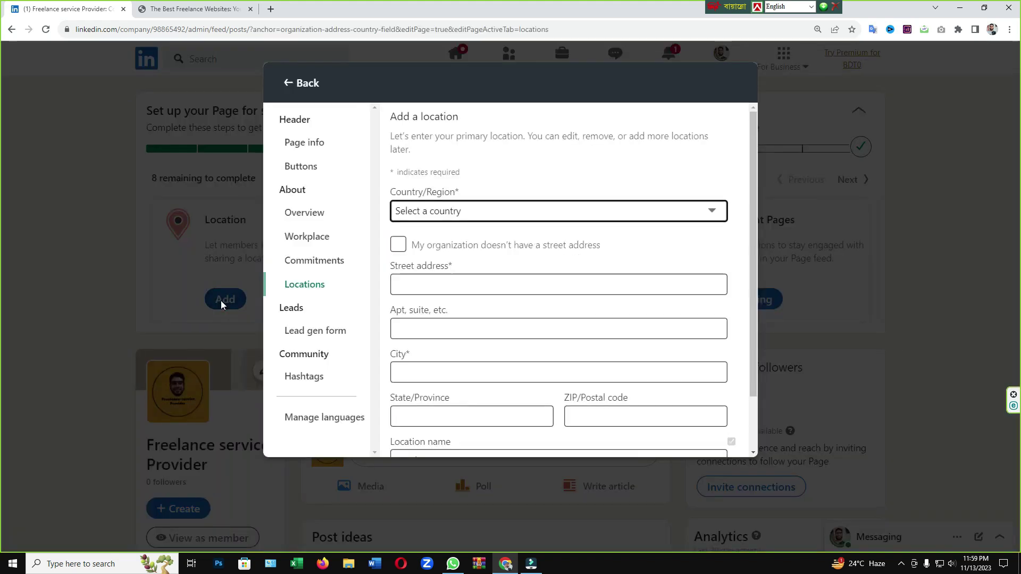
{"action": "left_click", "coordinate": [424, 212]}
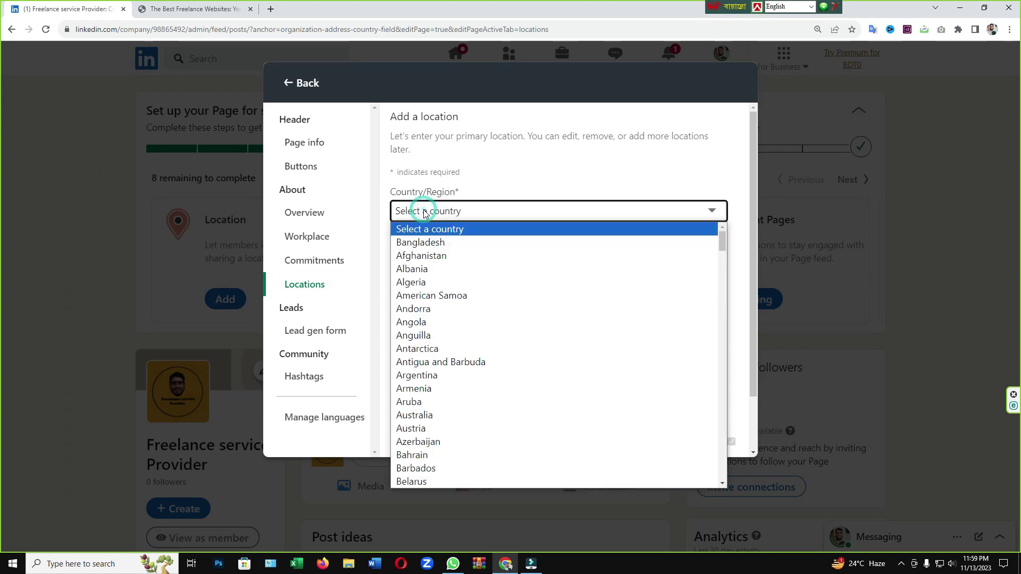
{"action": "left_click", "coordinate": [426, 212]}
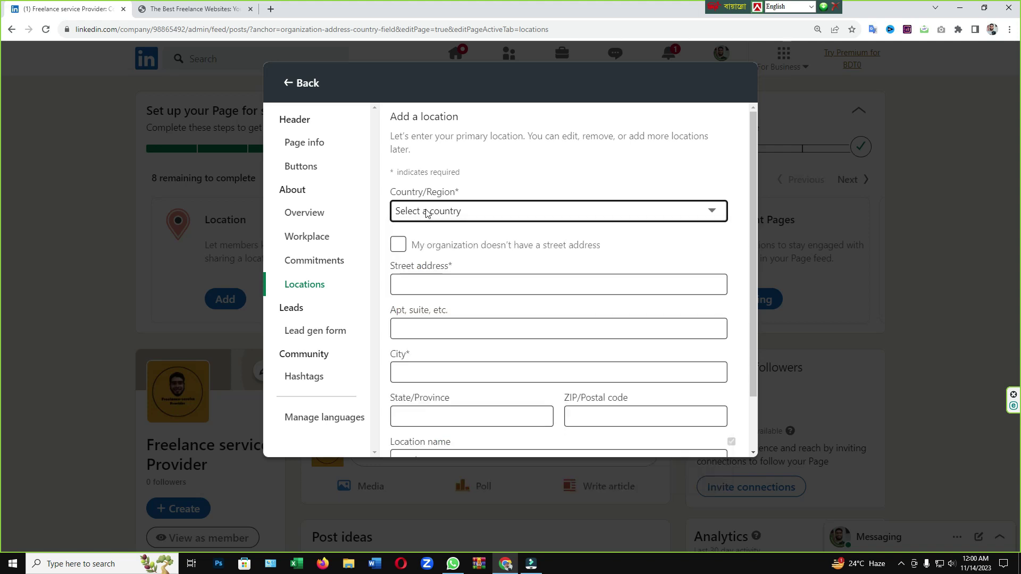
{"action": "left_click", "coordinate": [426, 212]}
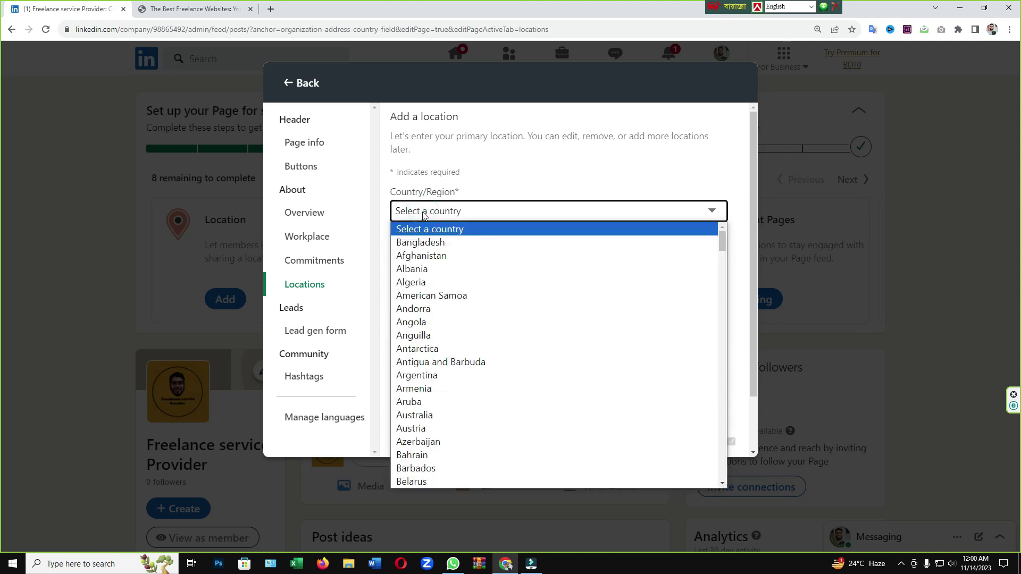
{"action": "scroll", "coordinate": [426, 287], "scroll_direction": "down", "scroll_amount": 6}
{"action": "scroll", "coordinate": [425, 303], "scroll_direction": "up", "scroll_amount": 3}
{"action": "scroll", "coordinate": [424, 313], "scroll_direction": "down", "scroll_amount": 3}
{"action": "scroll", "coordinate": [423, 324], "scroll_direction": "up", "scroll_amount": 3}
{"action": "scroll", "coordinate": [424, 319], "scroll_direction": "up", "scroll_amount": 3}
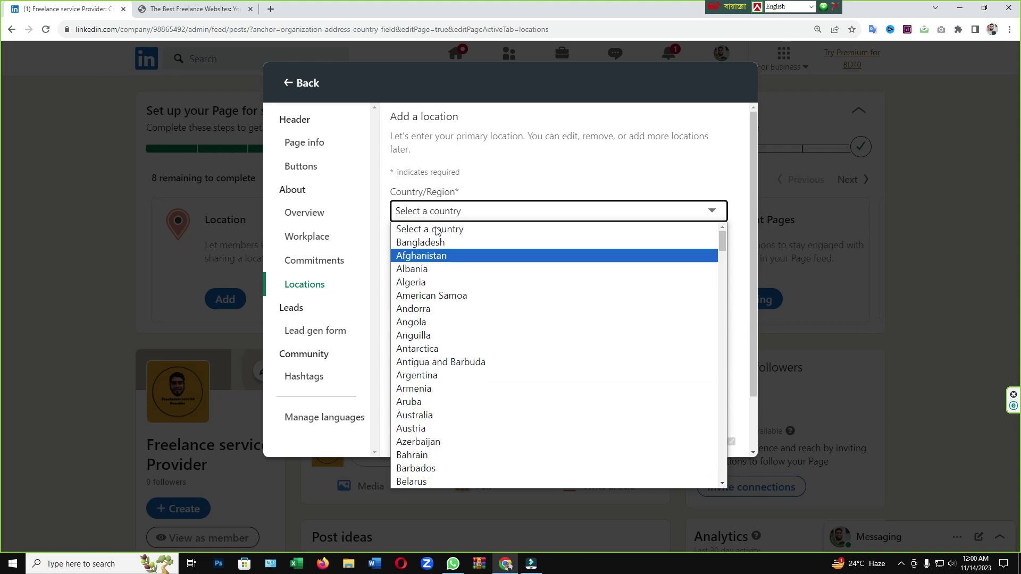
{"action": "left_click", "coordinate": [433, 242]}
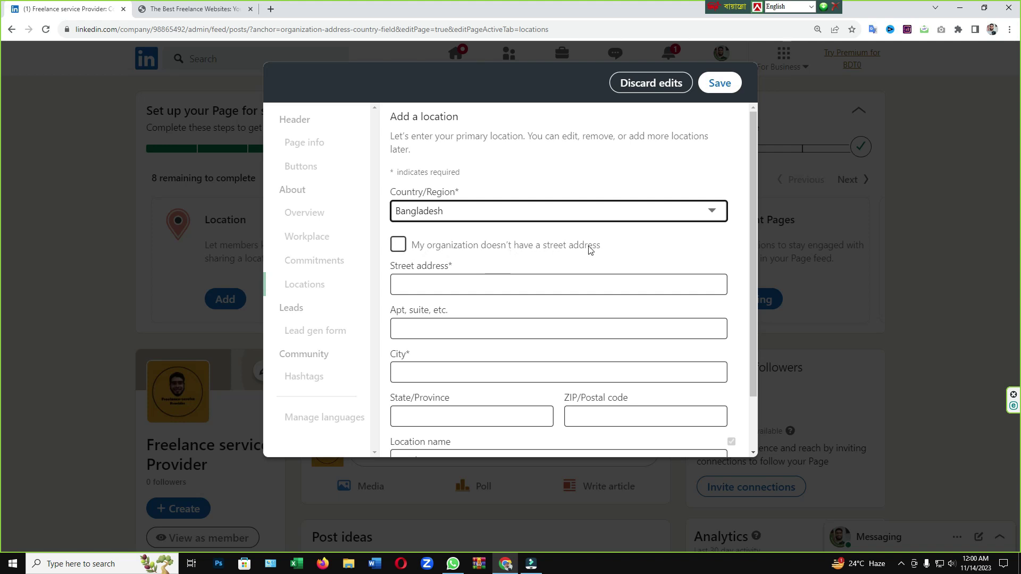
Step: Fill in the street address, city, state and postal code from the saved suggestions, leaving the no-street-address option off and the apartment field empty
{"action": "left_click", "coordinate": [399, 245]}
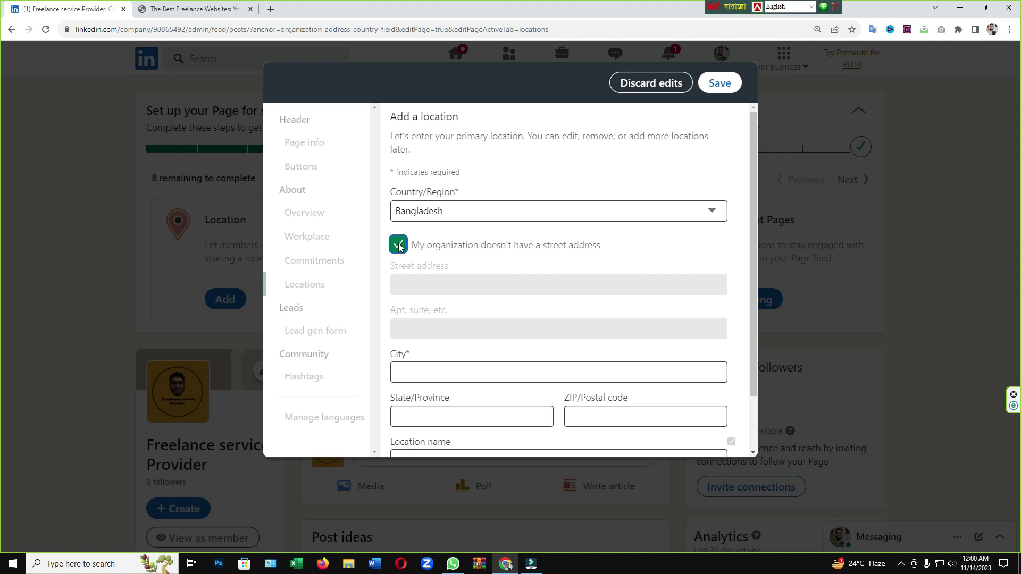
{"action": "left_click", "coordinate": [399, 246]}
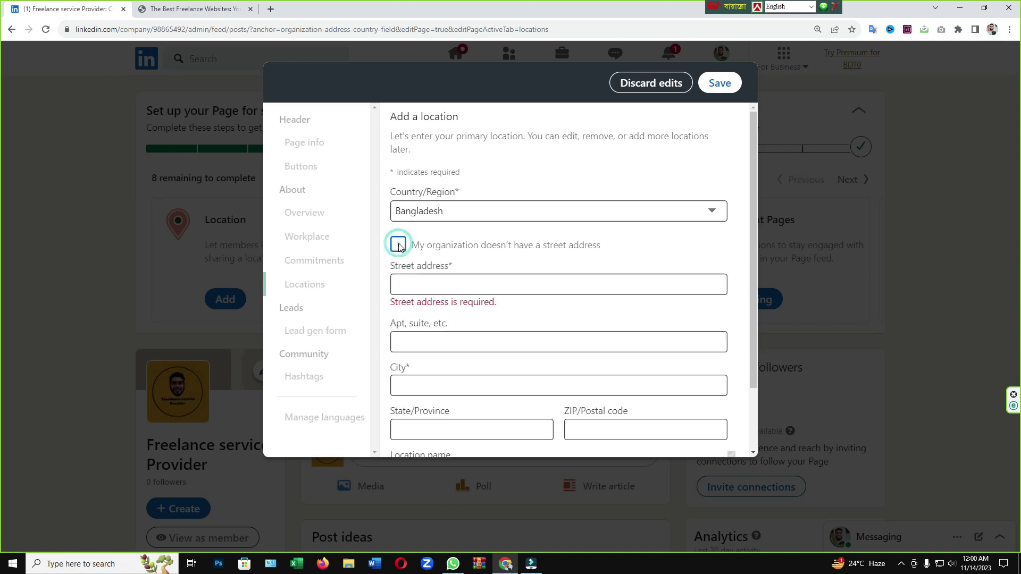
{"action": "left_click", "coordinate": [408, 288]}
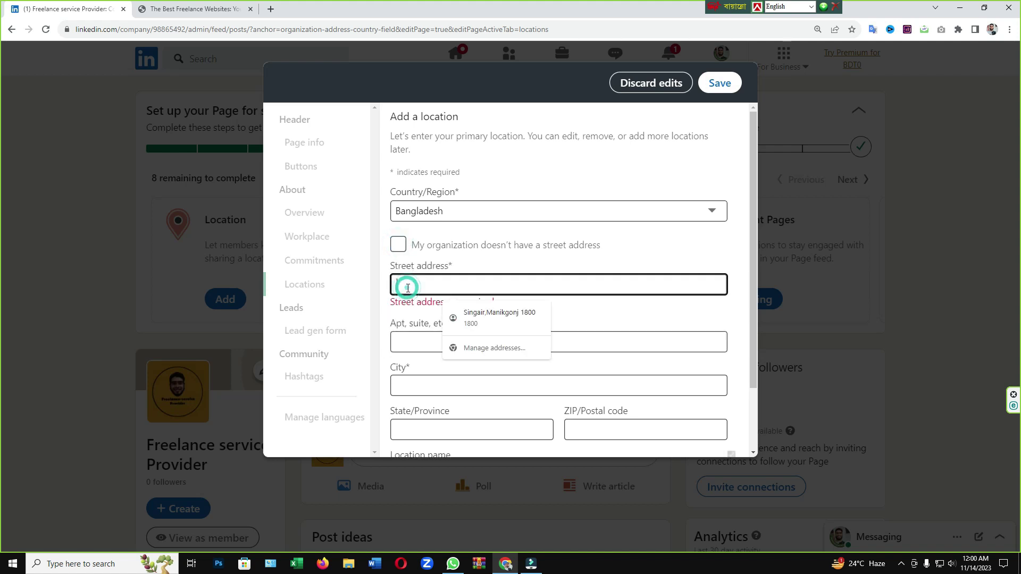
{"action": "left_click", "coordinate": [477, 316]}
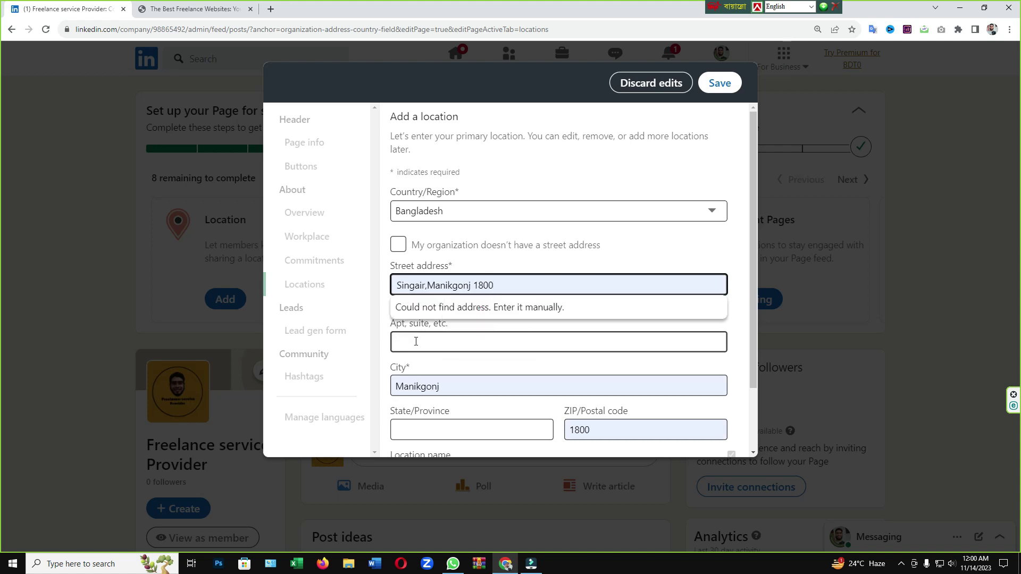
{"action": "left_click", "coordinate": [416, 343]}
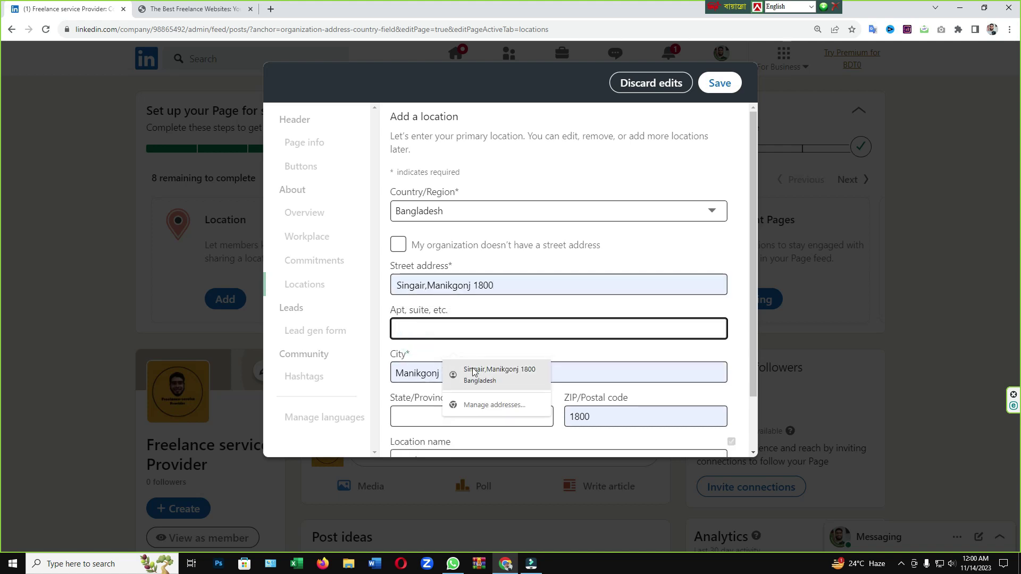
{"action": "left_click", "coordinate": [420, 371]}
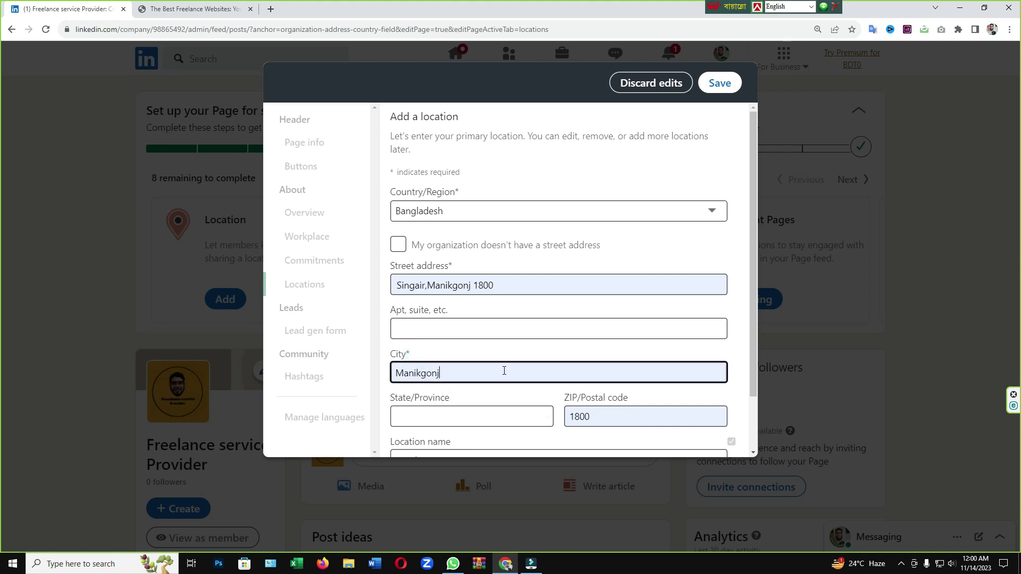
{"action": "scroll", "coordinate": [504, 371], "scroll_direction": "down", "scroll_amount": 1}
{"action": "left_click", "coordinate": [423, 364]}
{"action": "left_click", "coordinate": [460, 392]}
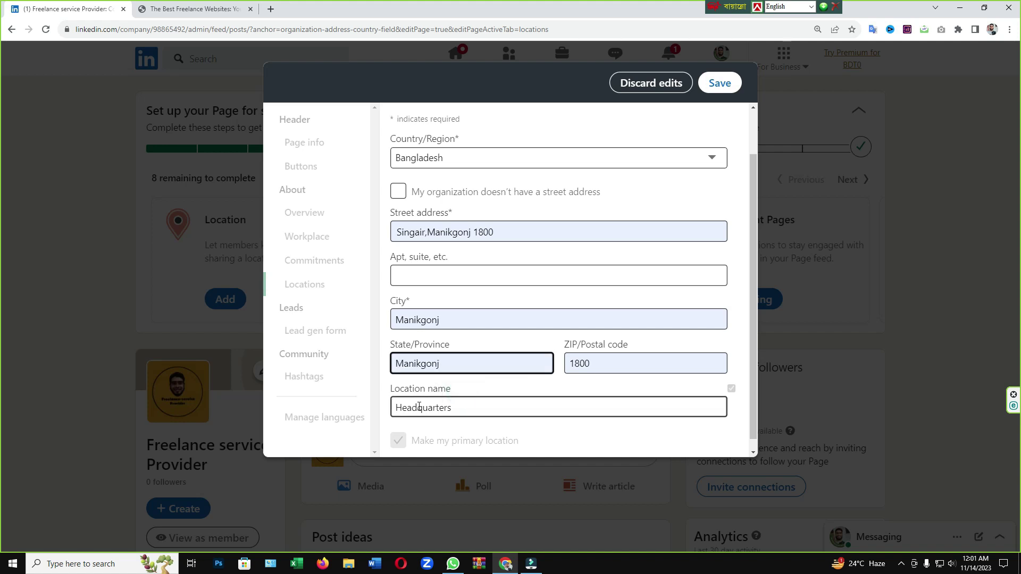
Step: Replace the location name with the suggested locality name
{"action": "scroll", "coordinate": [419, 406], "scroll_direction": "down", "scroll_amount": 1}
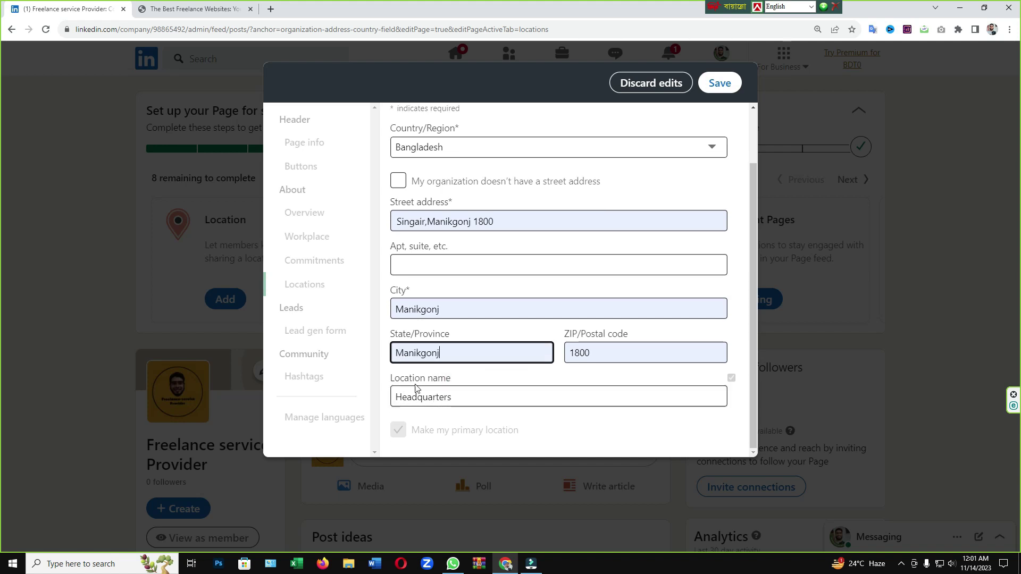
{"action": "left_click", "coordinate": [453, 398]}
{"action": "left_click_drag", "start_coordinate": [458, 400], "coordinate": [396, 401]}
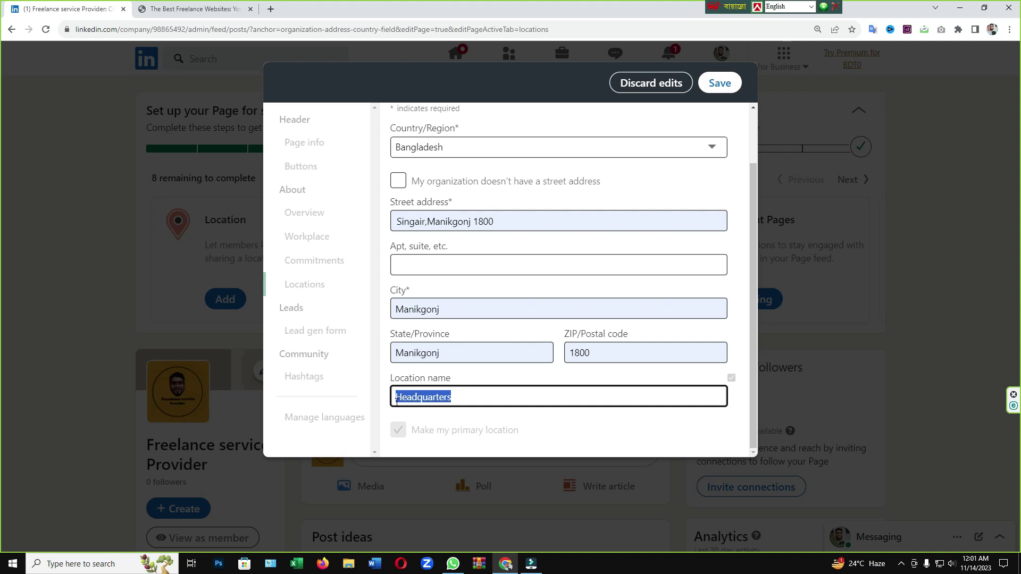
{"action": "type", "text": "R"}
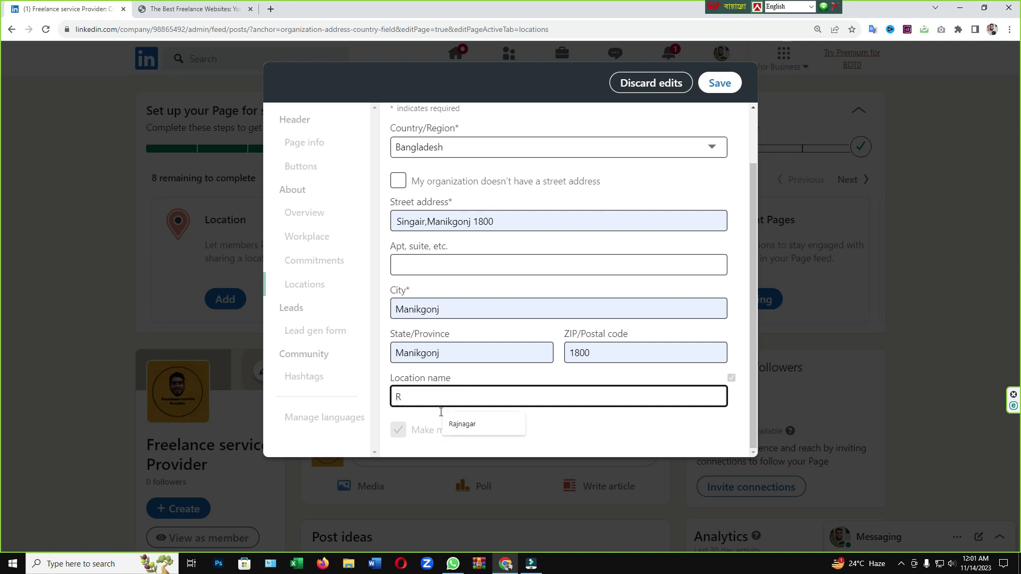
{"action": "left_click", "coordinate": [478, 425]}
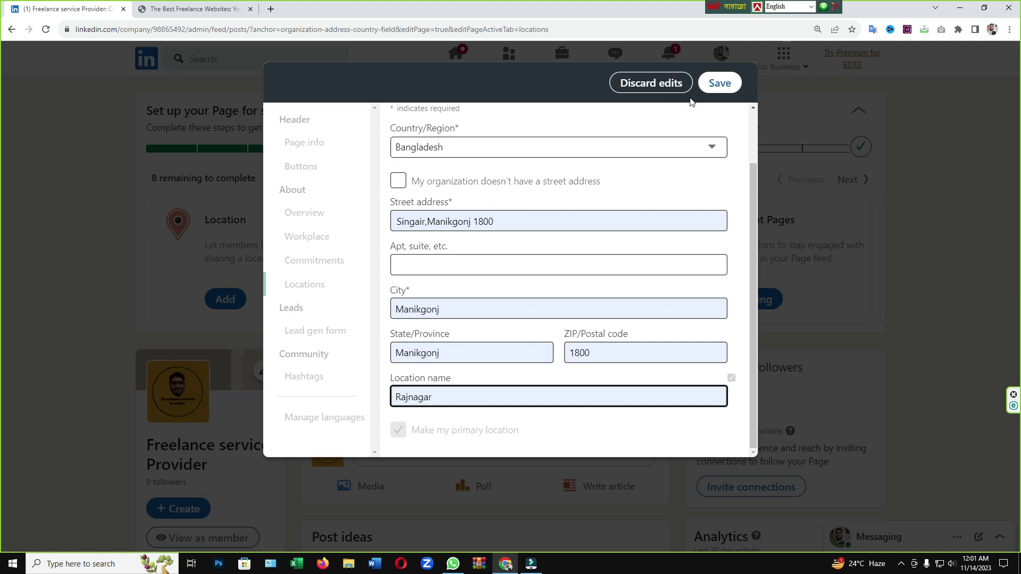
Step: Save the new location, close the editor and decline sharing the changes in a post
{"action": "left_click", "coordinate": [713, 88]}
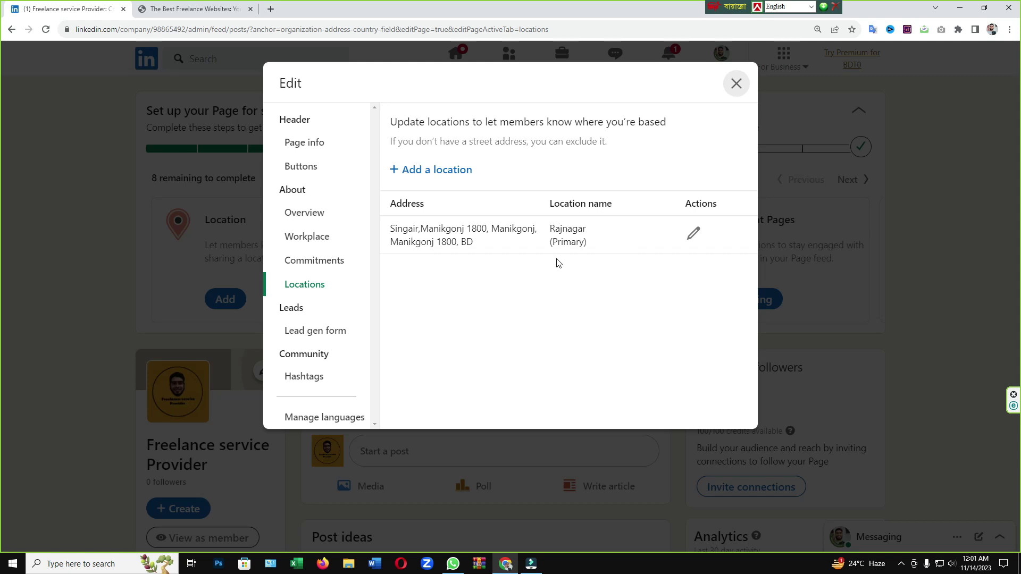
{"action": "left_click", "coordinate": [736, 87]}
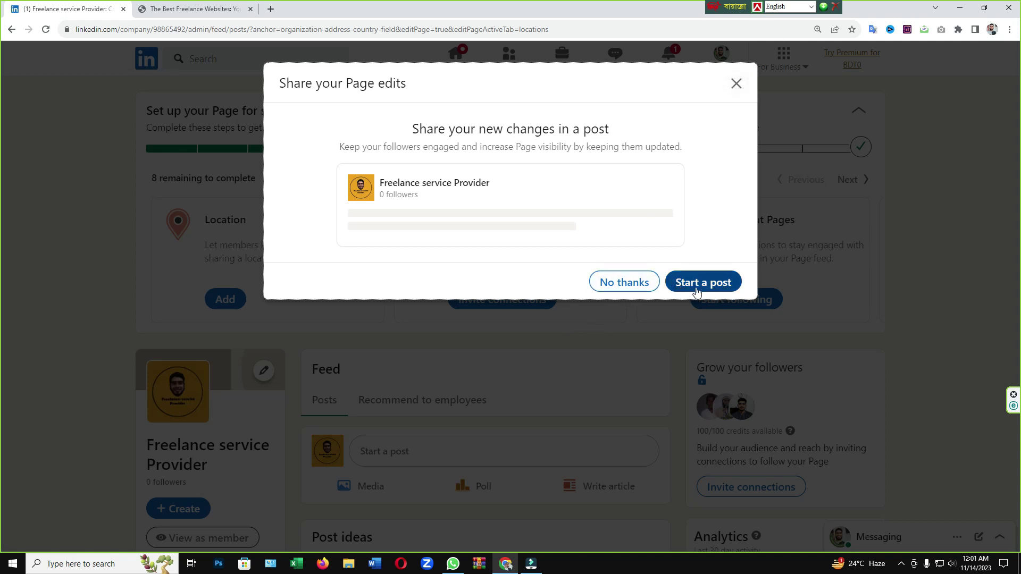
{"action": "left_click", "coordinate": [608, 286]}
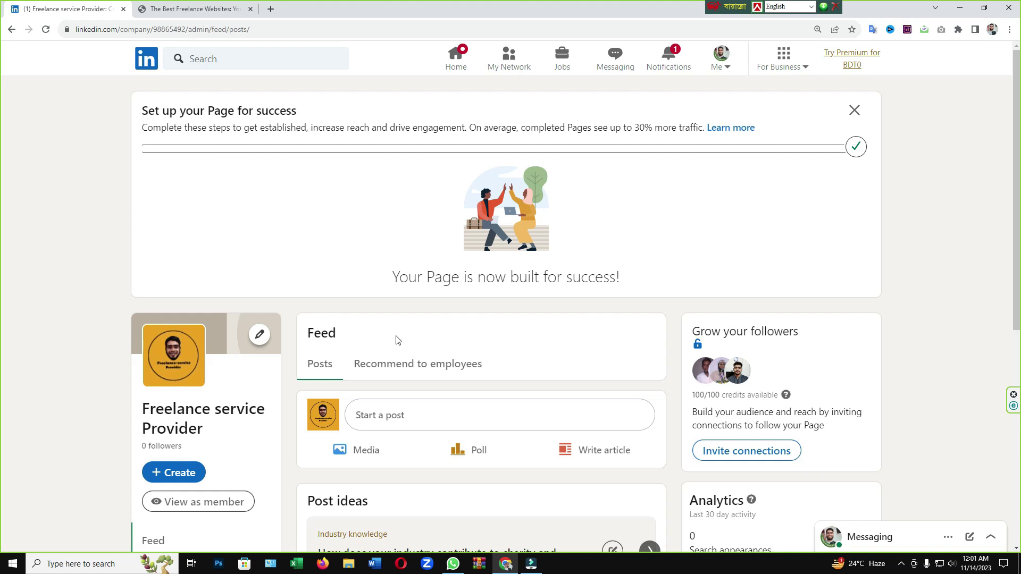
{"action": "scroll", "coordinate": [395, 339], "scroll_direction": "down", "scroll_amount": 3}
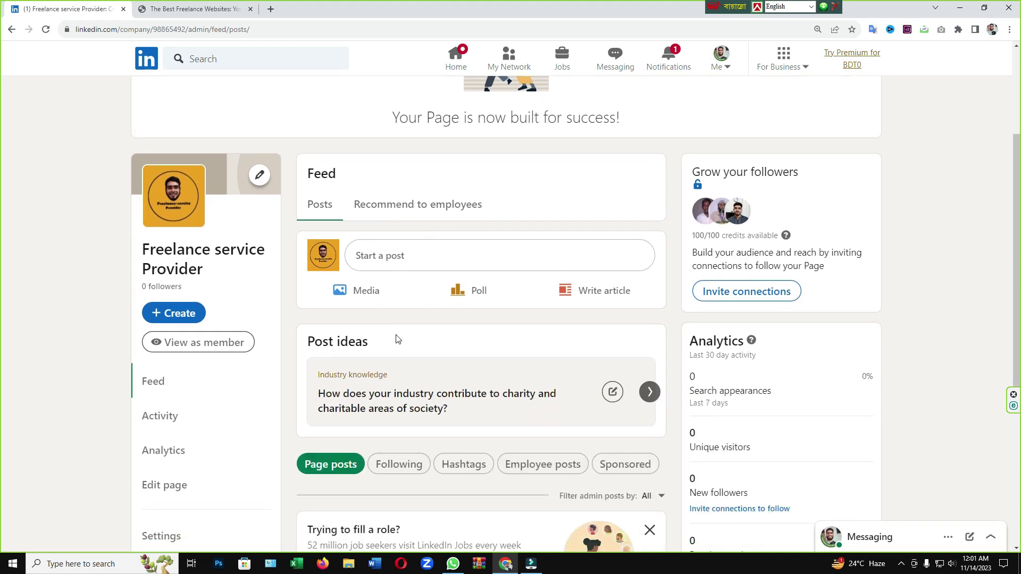
{"action": "scroll", "coordinate": [395, 339], "scroll_direction": "up", "scroll_amount": 3}
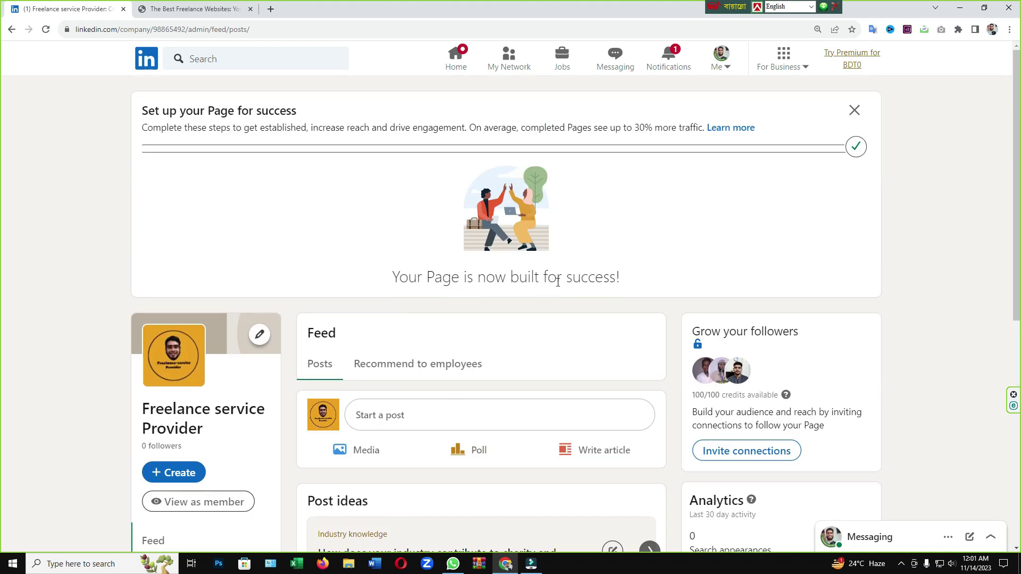
{"action": "scroll", "coordinate": [580, 280], "scroll_direction": "down", "scroll_amount": 1}
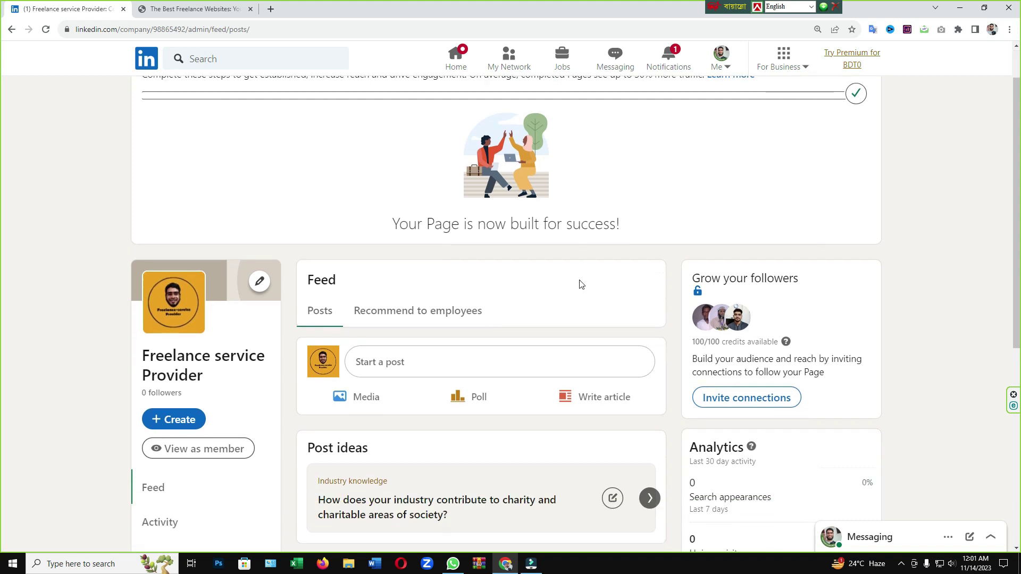
{"action": "scroll", "coordinate": [494, 279], "scroll_direction": "up", "scroll_amount": 1}
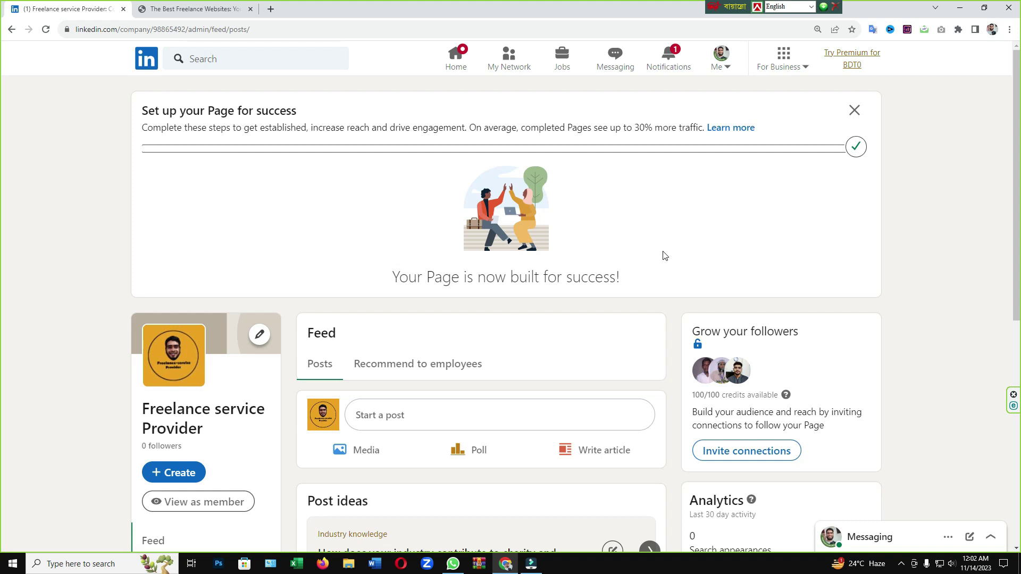
{"action": "scroll", "coordinate": [661, 263], "scroll_direction": "down", "scroll_amount": 1}
{"action": "scroll", "coordinate": [661, 263], "scroll_direction": "down", "scroll_amount": 1}
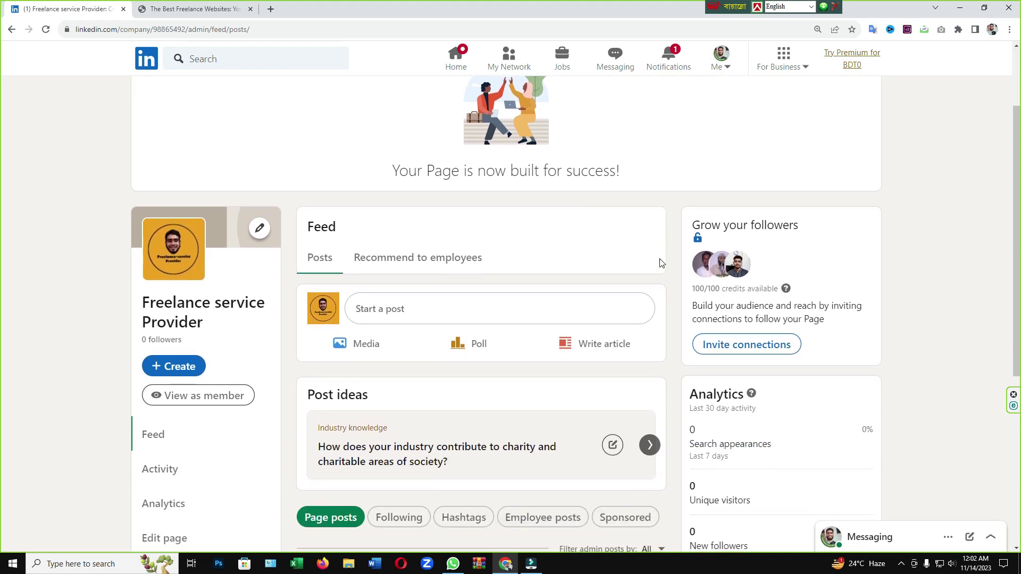
{"action": "scroll", "coordinate": [660, 263], "scroll_direction": "down", "scroll_amount": 1}
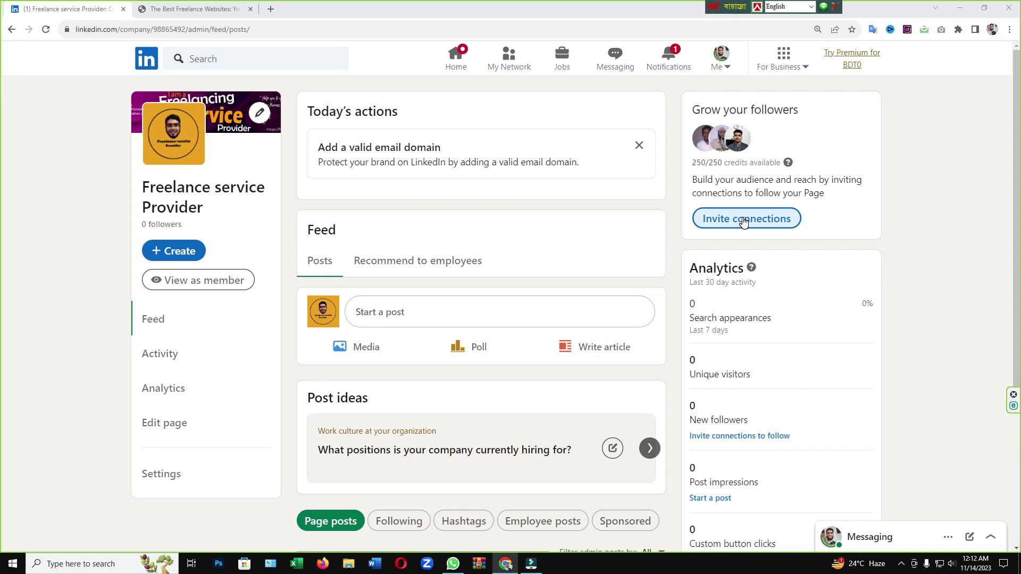
Step: Invite the first ten listed connections to follow the page and send the invitations
{"action": "left_click", "coordinate": [743, 220]}
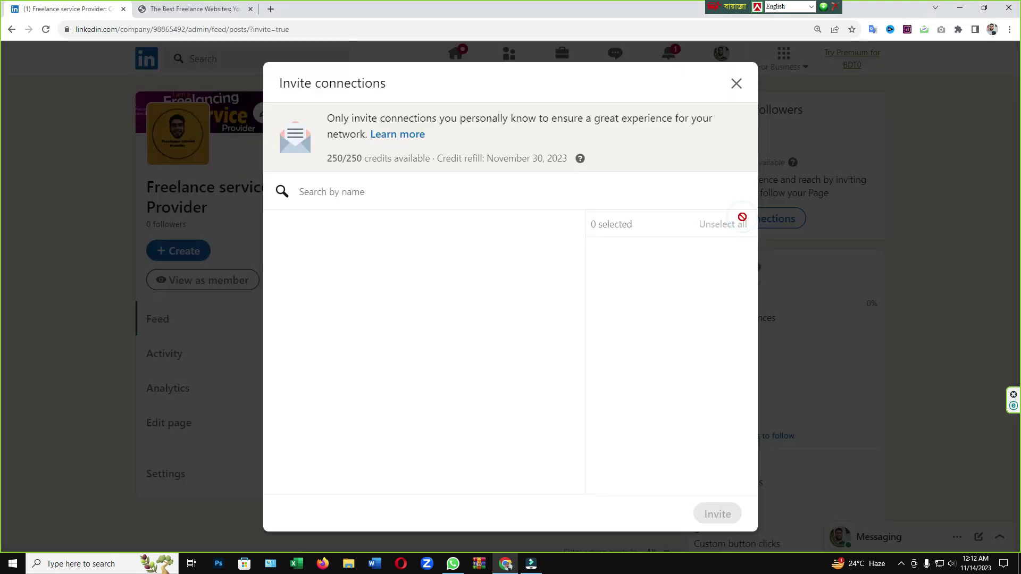
{"action": "left_click", "coordinate": [287, 272]}
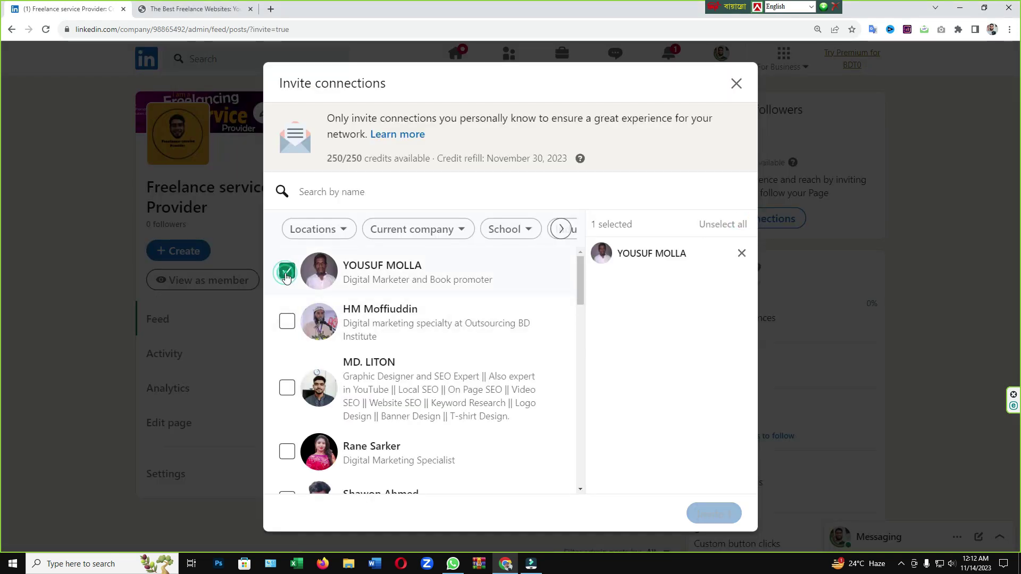
{"action": "left_click", "coordinate": [283, 323]}
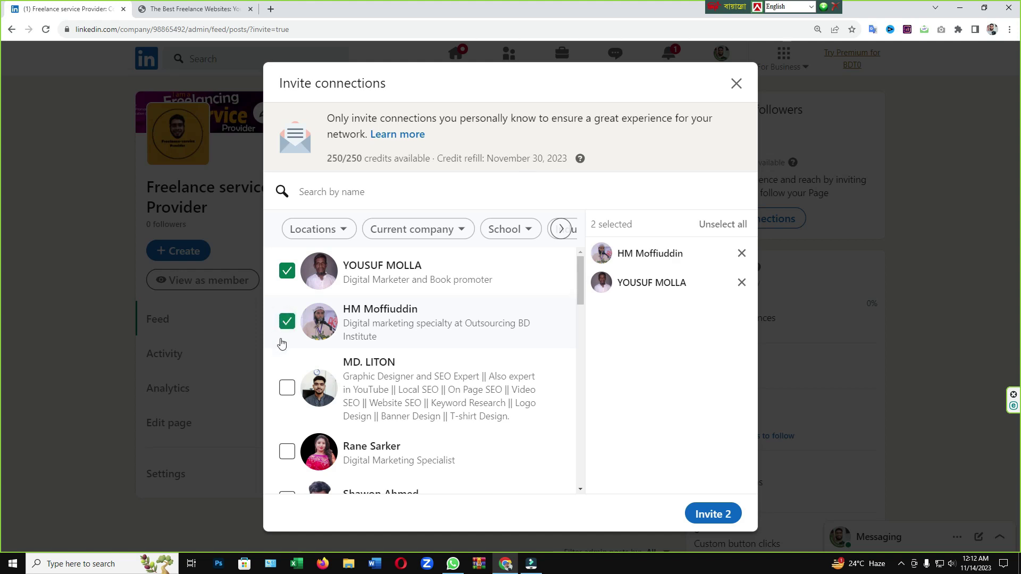
{"action": "left_click", "coordinate": [283, 387]}
{"action": "left_click", "coordinate": [282, 452]}
{"action": "scroll", "coordinate": [319, 420], "scroll_direction": "down", "scroll_amount": 2}
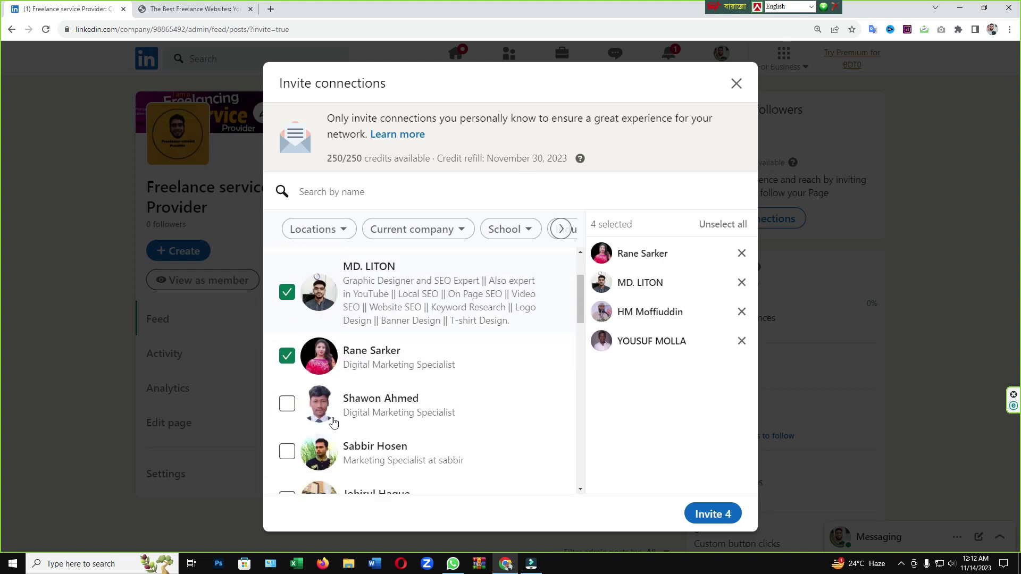
{"action": "left_click", "coordinate": [288, 396]}
{"action": "left_click", "coordinate": [287, 441]}
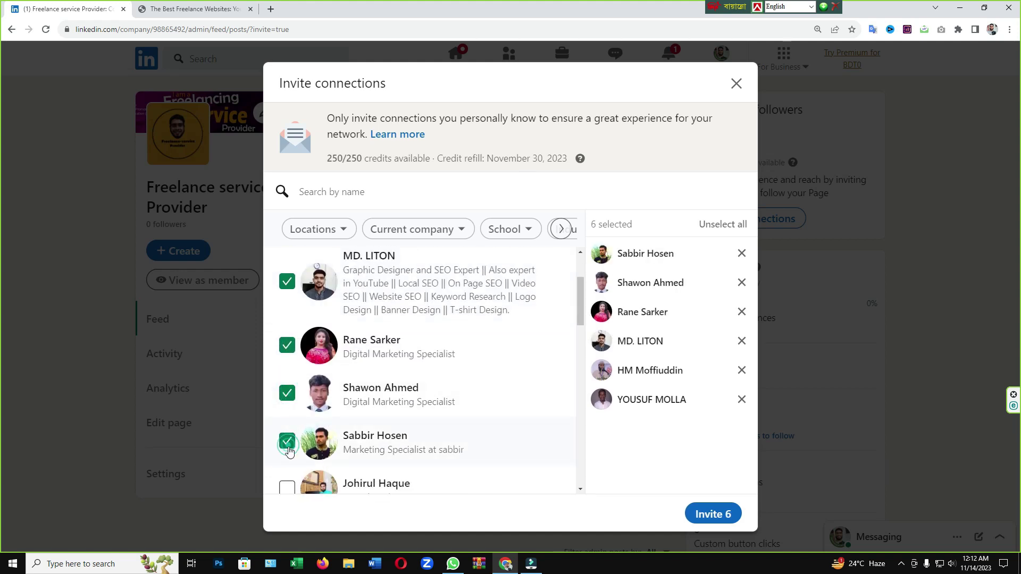
{"action": "left_click", "coordinate": [287, 486]}
{"action": "scroll", "coordinate": [300, 471], "scroll_direction": "down", "scroll_amount": 4}
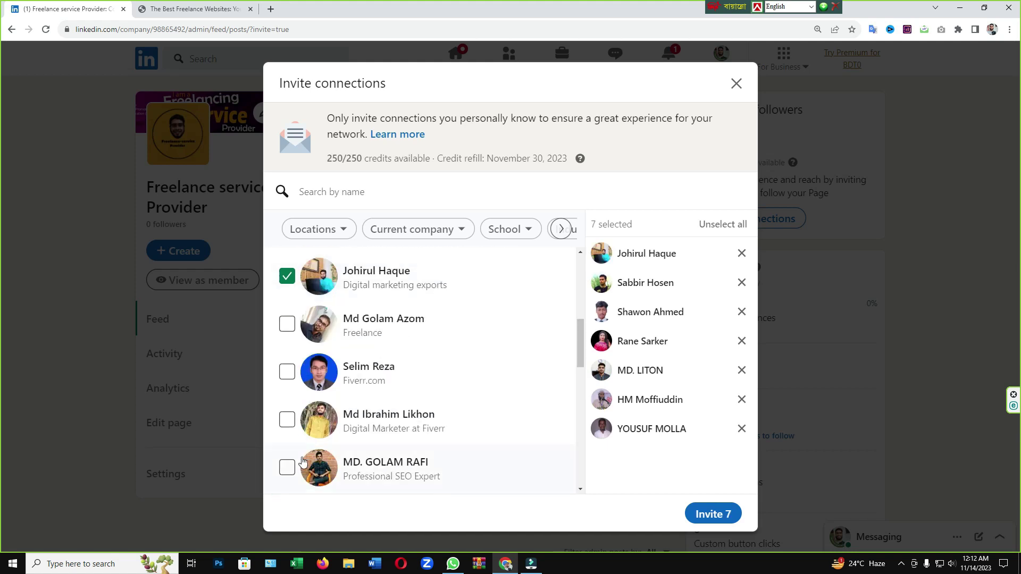
{"action": "left_click", "coordinate": [287, 330]}
{"action": "left_click", "coordinate": [288, 373]}
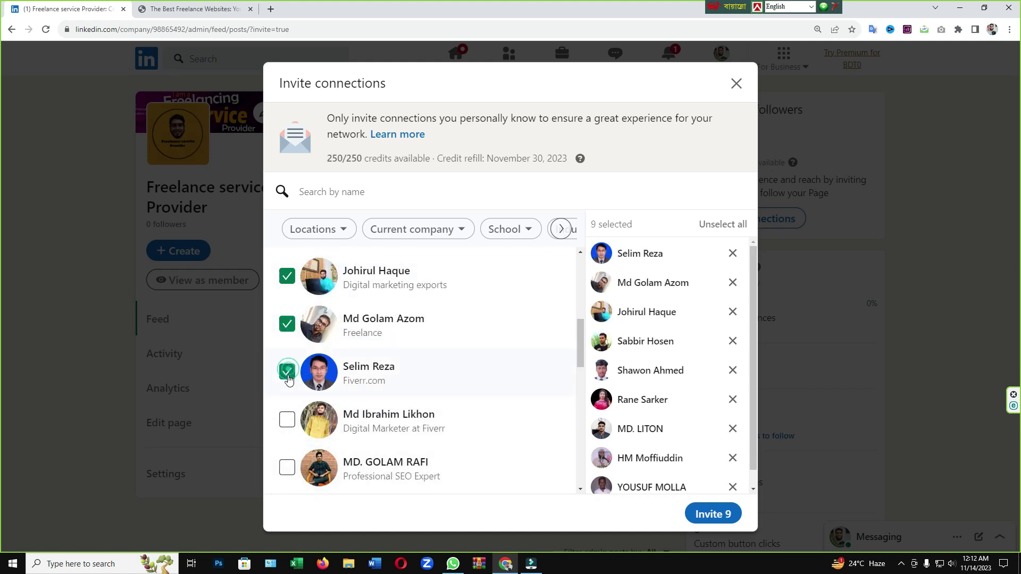
{"action": "left_click", "coordinate": [287, 420]}
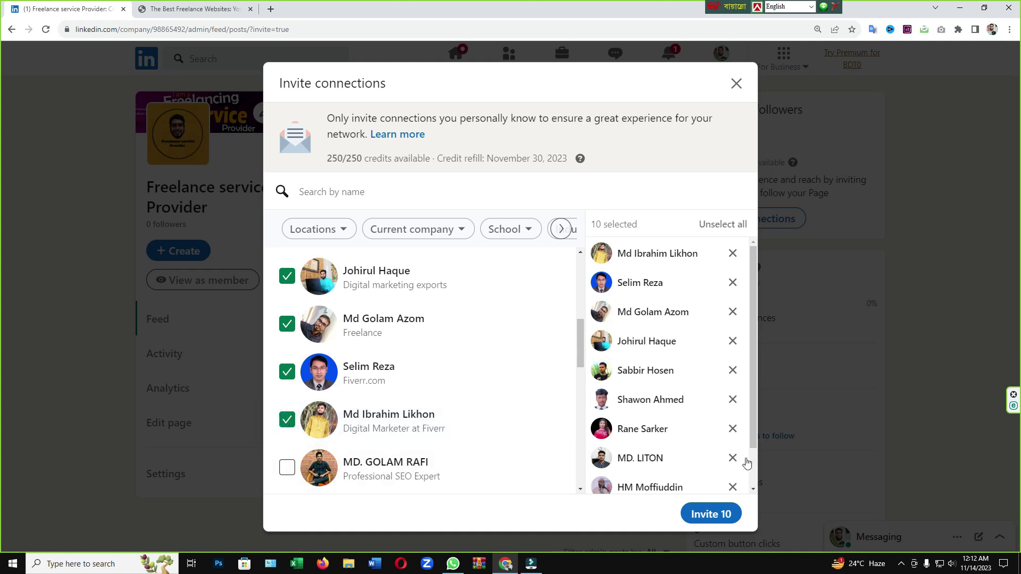
{"action": "left_click", "coordinate": [704, 524]}
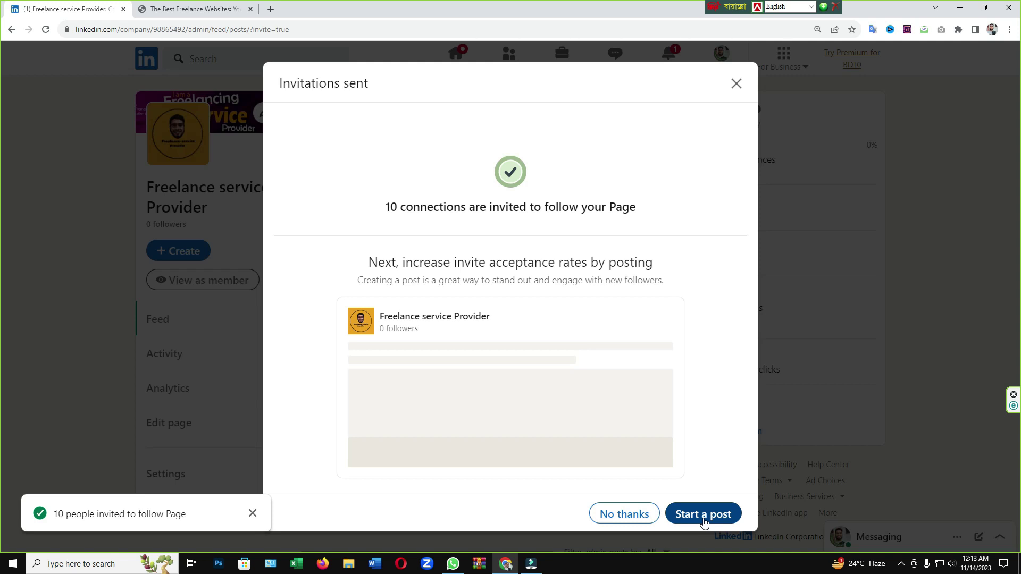
Step: Decline starting a post after the invitations and open the page in its member view
{"action": "left_click", "coordinate": [625, 514]}
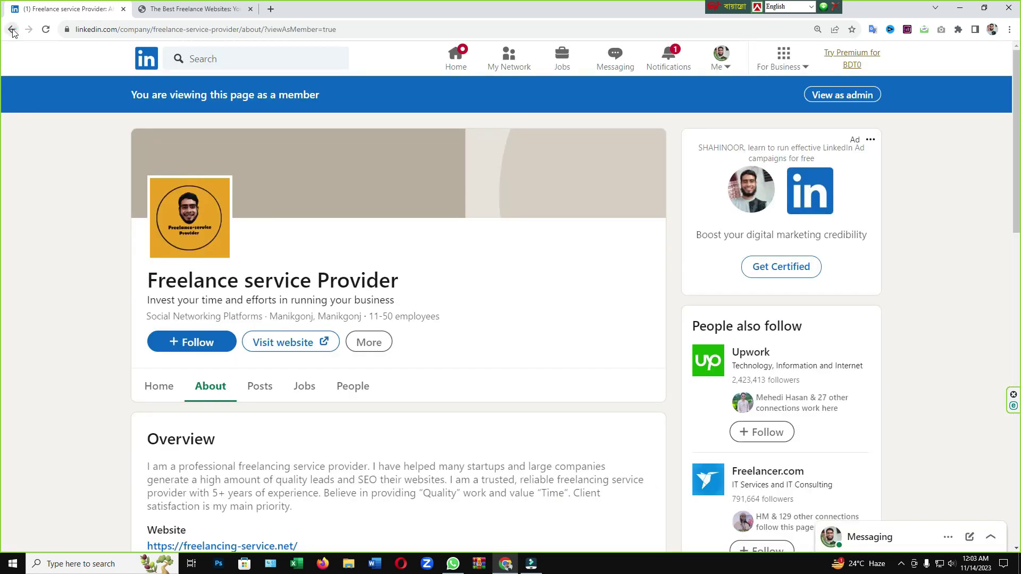
{"action": "left_click", "coordinate": [12, 31]}
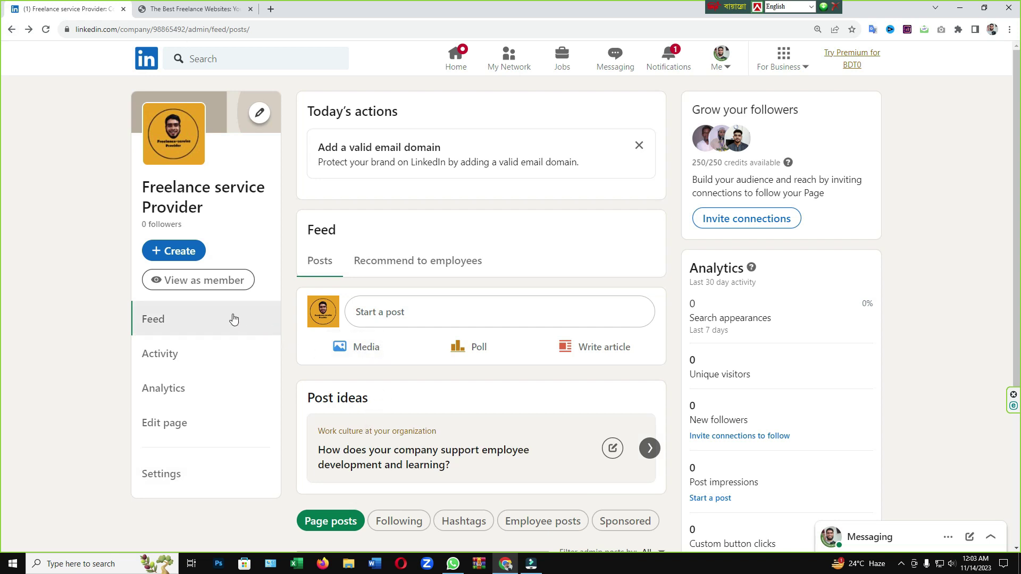
{"action": "left_click", "coordinate": [217, 288]}
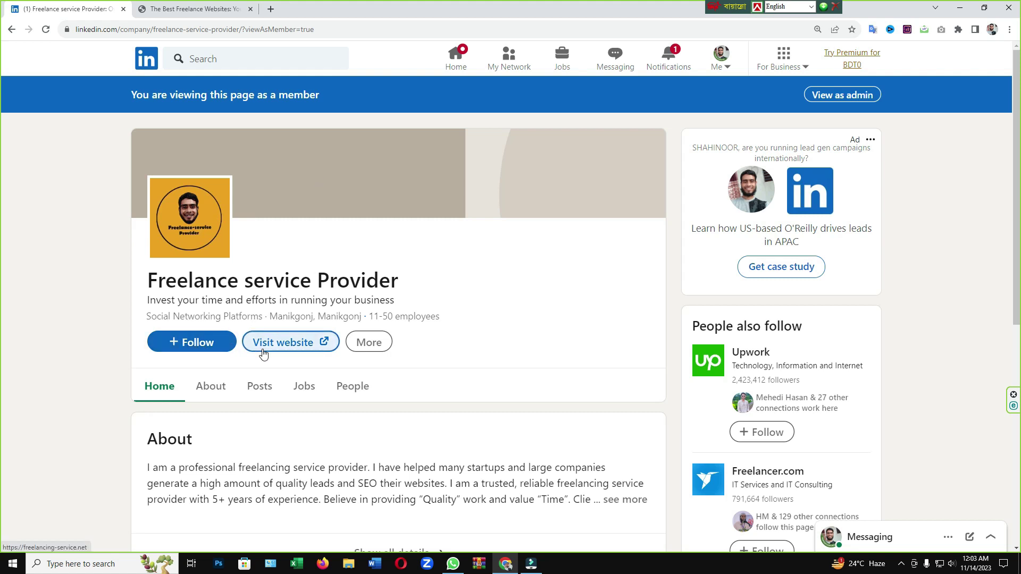
Step: Examine the page's member view, covering the Home section and the About overview with website, phone, industry, headquarters and specialties
{"action": "scroll", "coordinate": [263, 353], "scroll_direction": "down", "scroll_amount": 2}
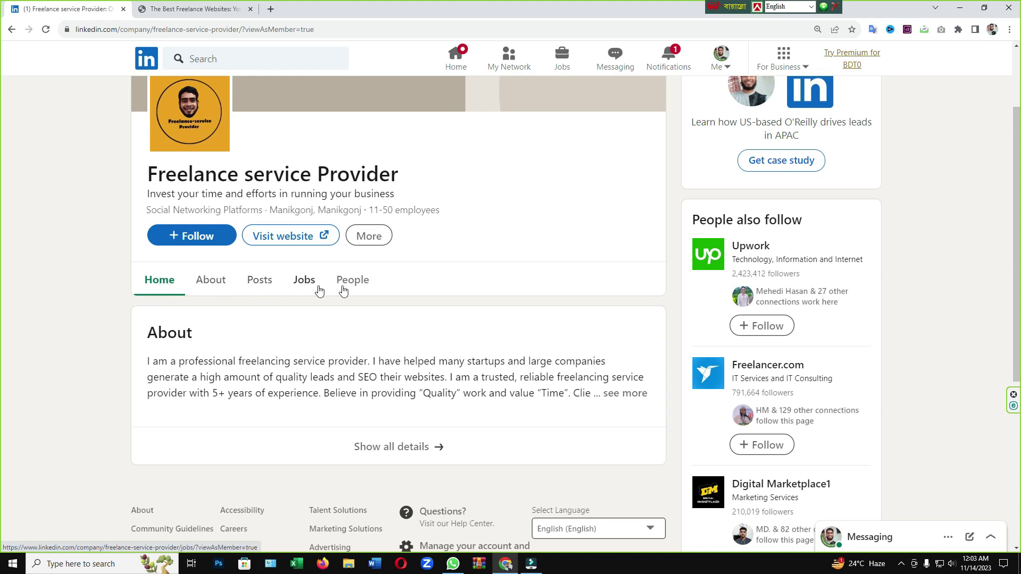
{"action": "scroll", "coordinate": [366, 289], "scroll_direction": "down", "scroll_amount": 3}
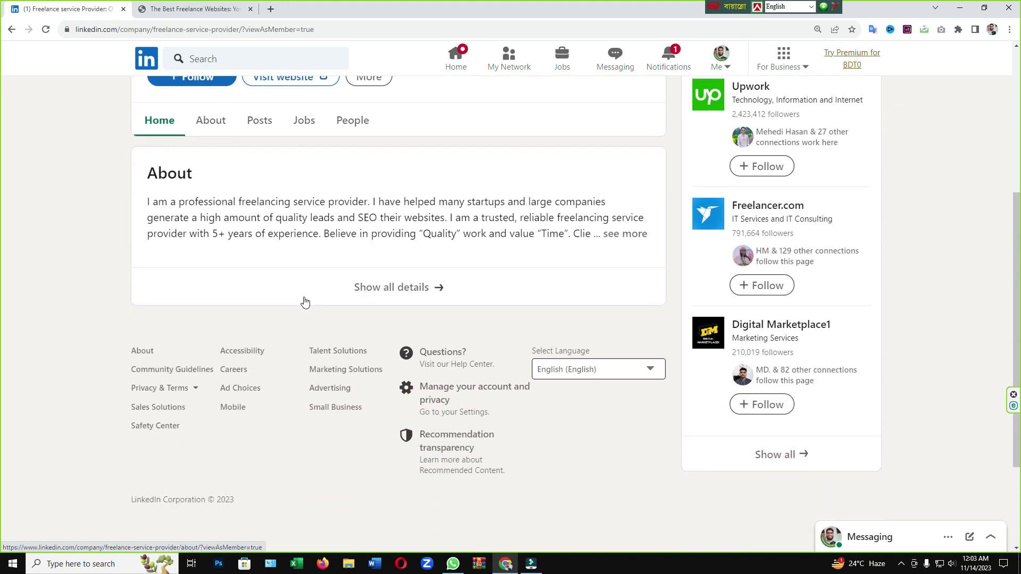
{"action": "scroll", "coordinate": [305, 302], "scroll_direction": "up", "scroll_amount": 3}
{"action": "left_click", "coordinate": [210, 280]}
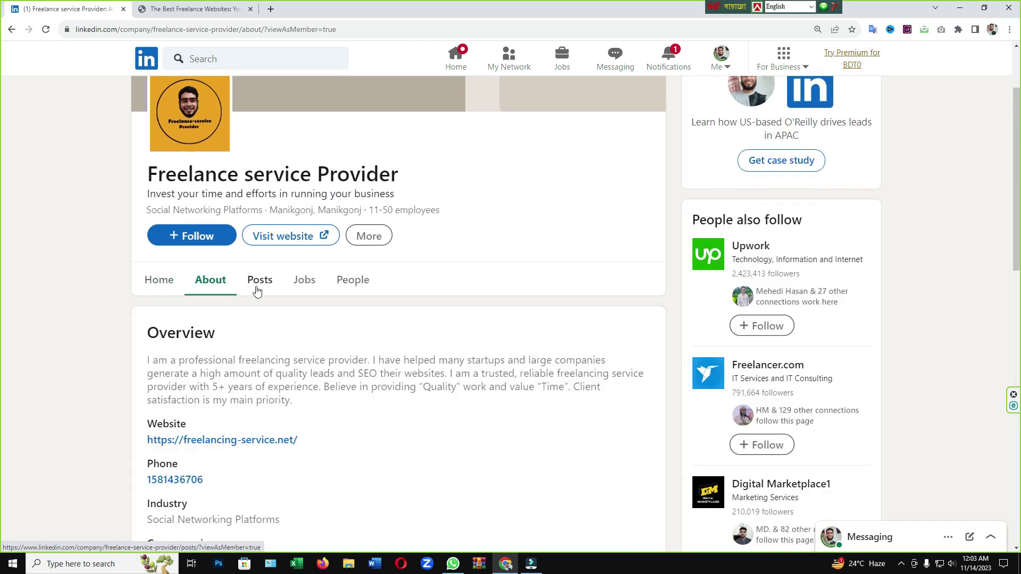
{"action": "scroll", "coordinate": [257, 291], "scroll_direction": "down", "scroll_amount": 2}
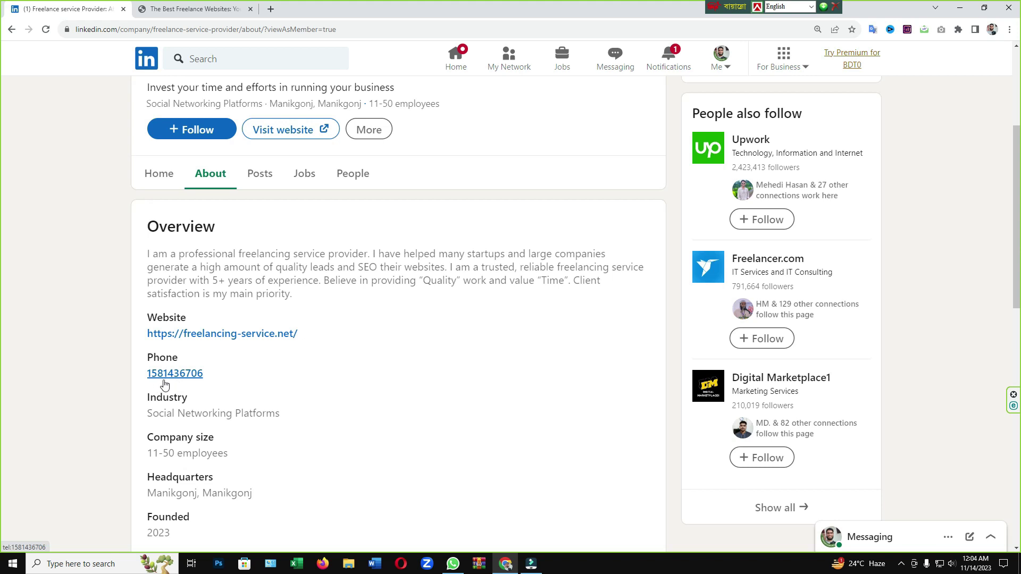
{"action": "scroll", "coordinate": [215, 383], "scroll_direction": "down", "scroll_amount": 2}
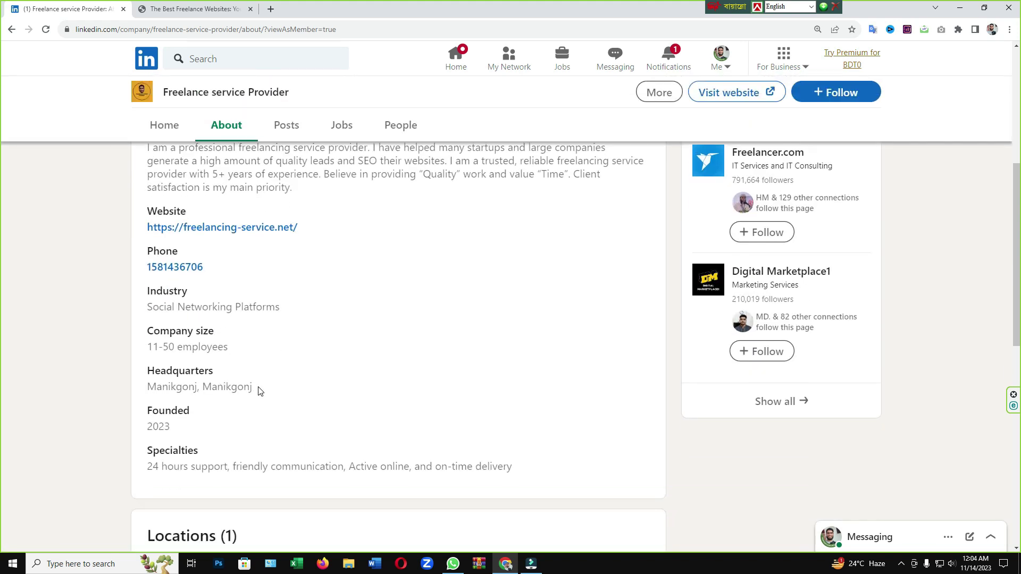
{"action": "scroll", "coordinate": [259, 391], "scroll_direction": "up", "scroll_amount": 5}
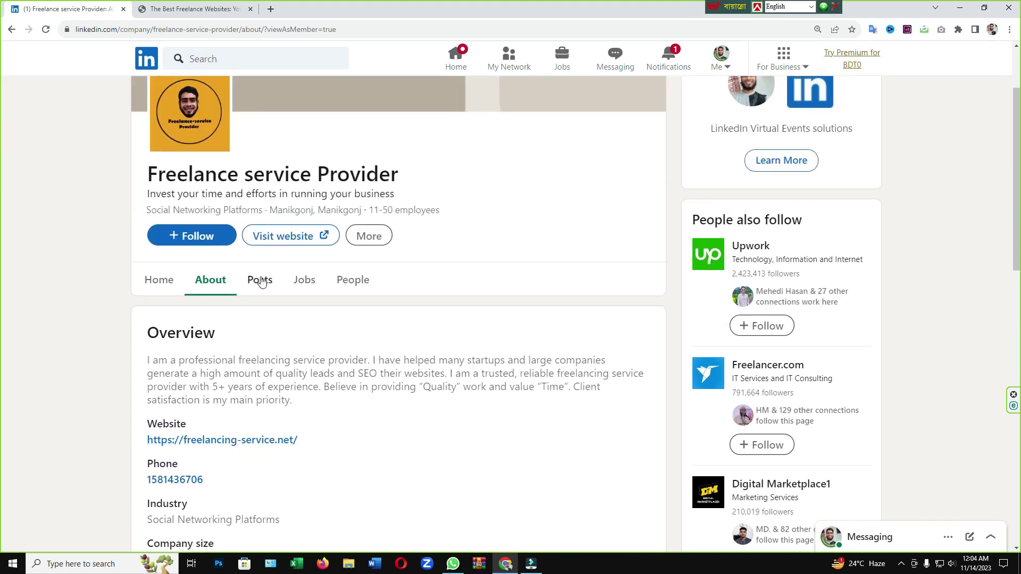
Step: Look through the page's Posts, Jobs and People sections as a member and return to the admin view
{"action": "left_click", "coordinate": [260, 280]}
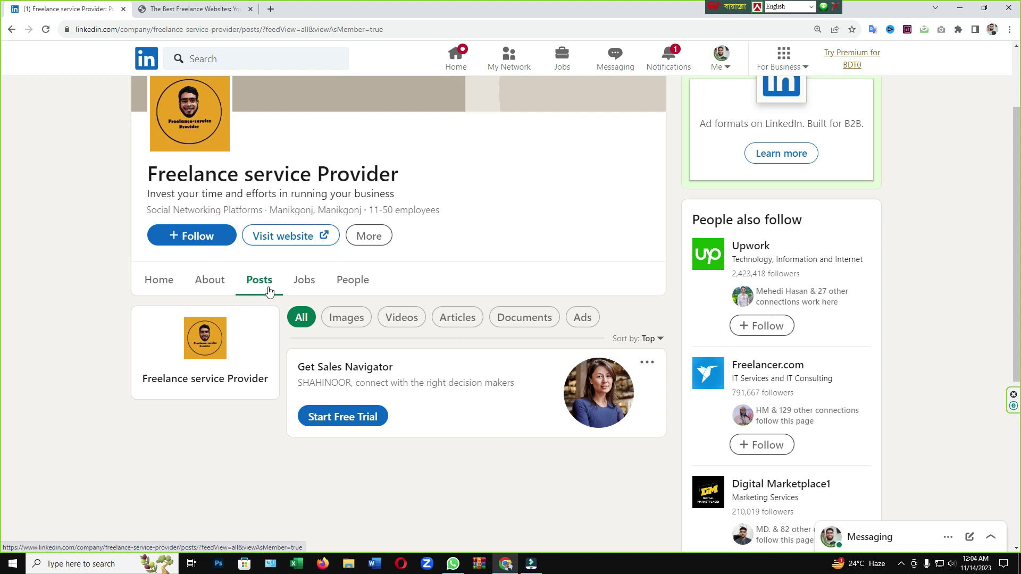
{"action": "left_click", "coordinate": [300, 282]}
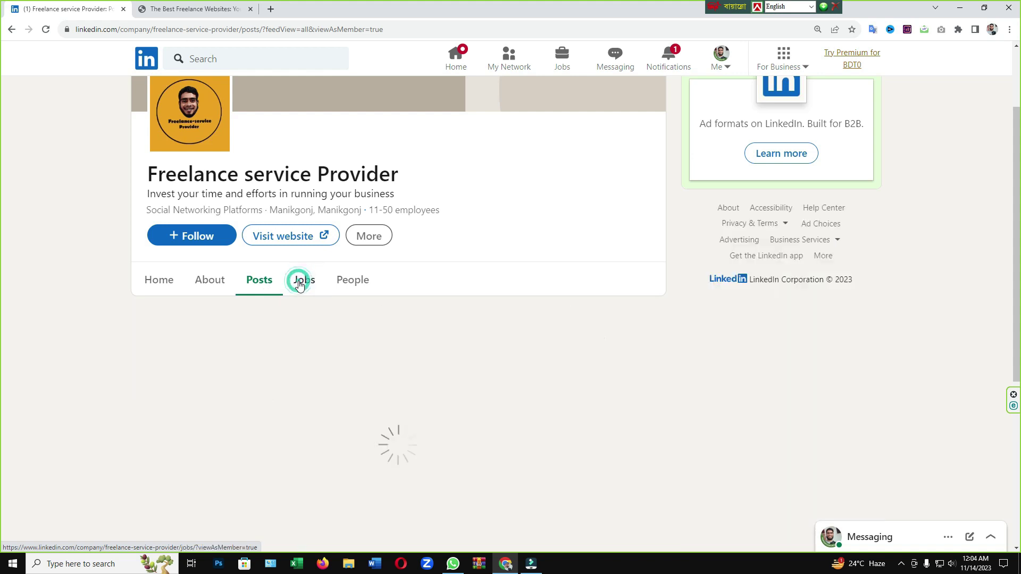
{"action": "left_click", "coordinate": [351, 283]}
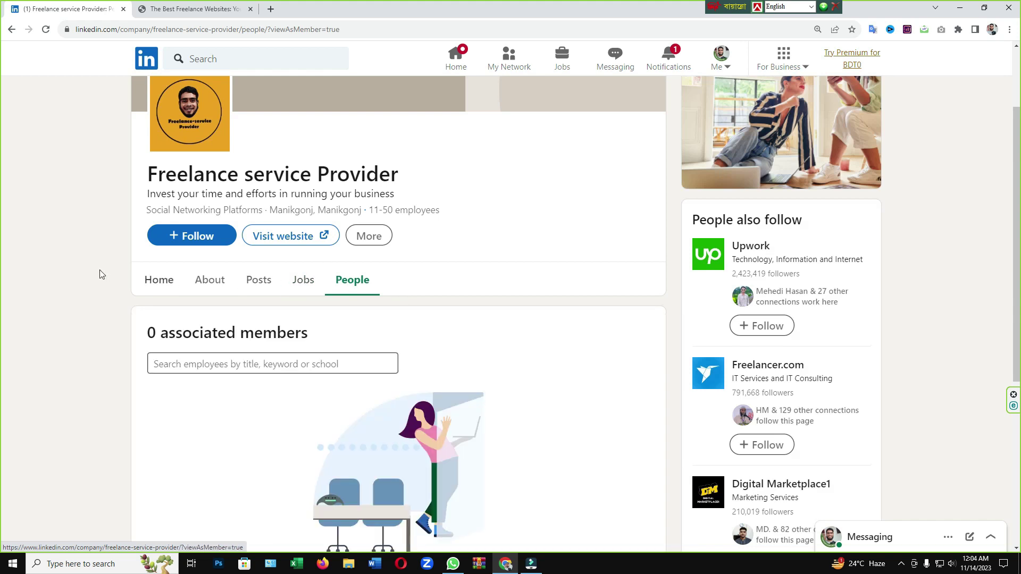
{"action": "left_click", "coordinate": [11, 30]}
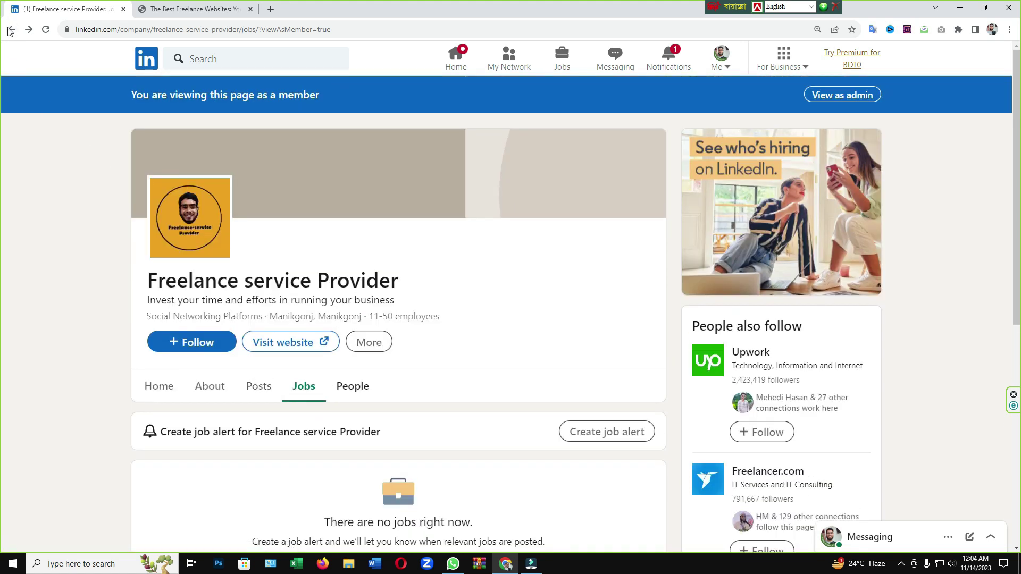
{"action": "left_click", "coordinate": [838, 96]}
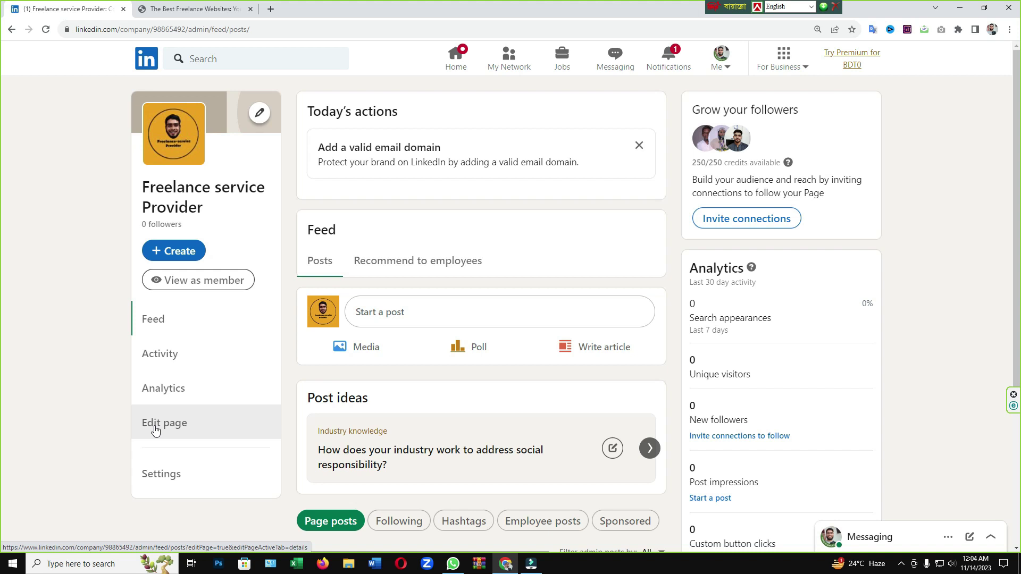
Step: Open the page editor's hashtag settings and add the suggested hashtag #freelanceserviceprovider
{"action": "left_click", "coordinate": [155, 425]}
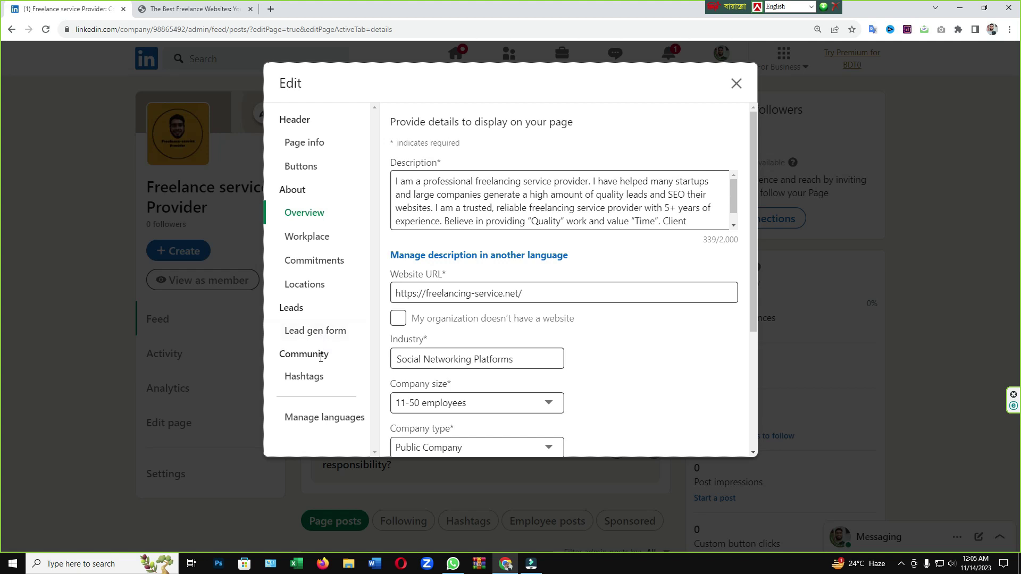
{"action": "left_click", "coordinate": [304, 376]}
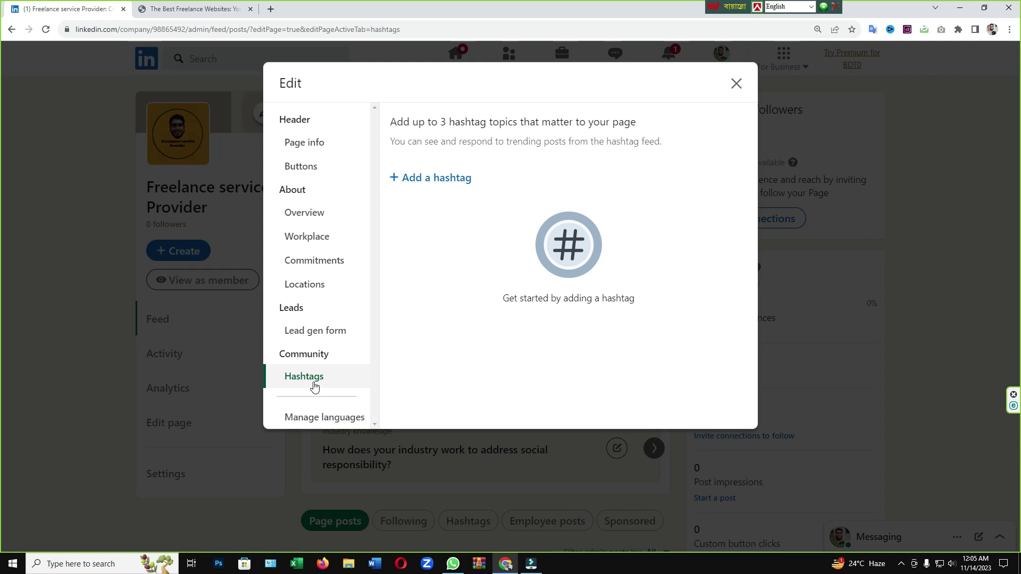
{"action": "left_click", "coordinate": [413, 181]}
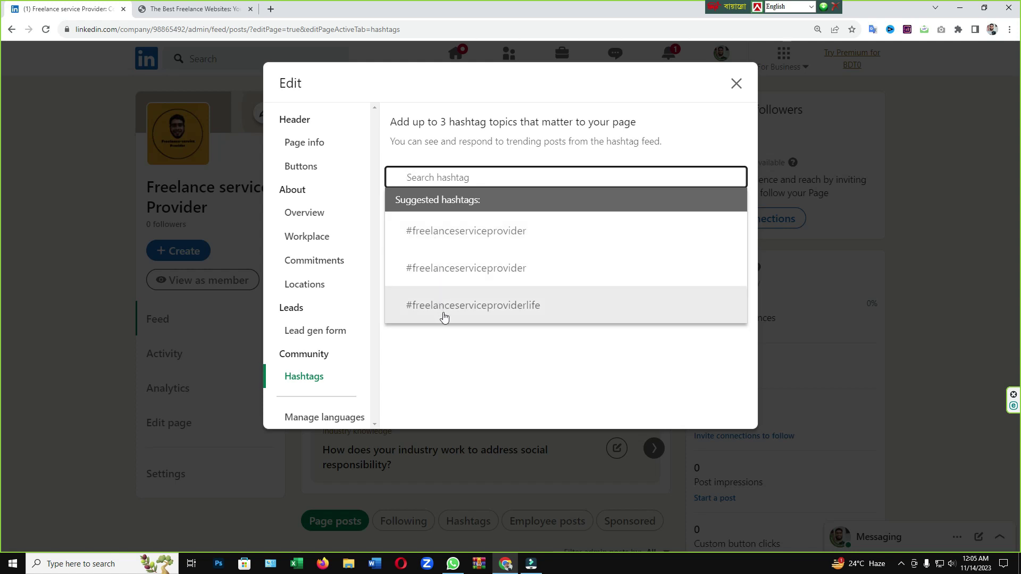
{"action": "left_click", "coordinate": [460, 240]}
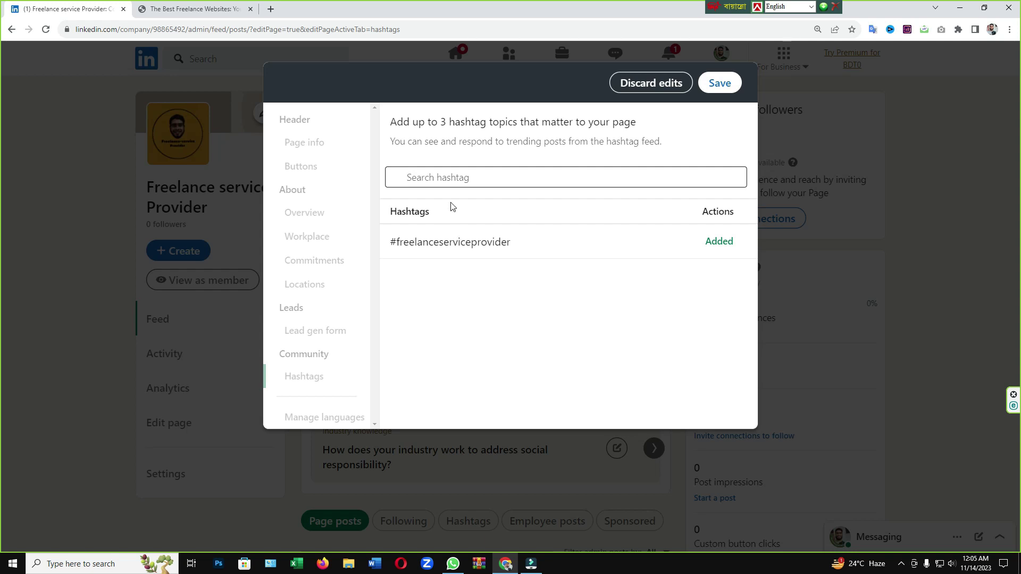
Step: Add #freelaceservice as the page's second hashtag
{"action": "left_click", "coordinate": [431, 182]}
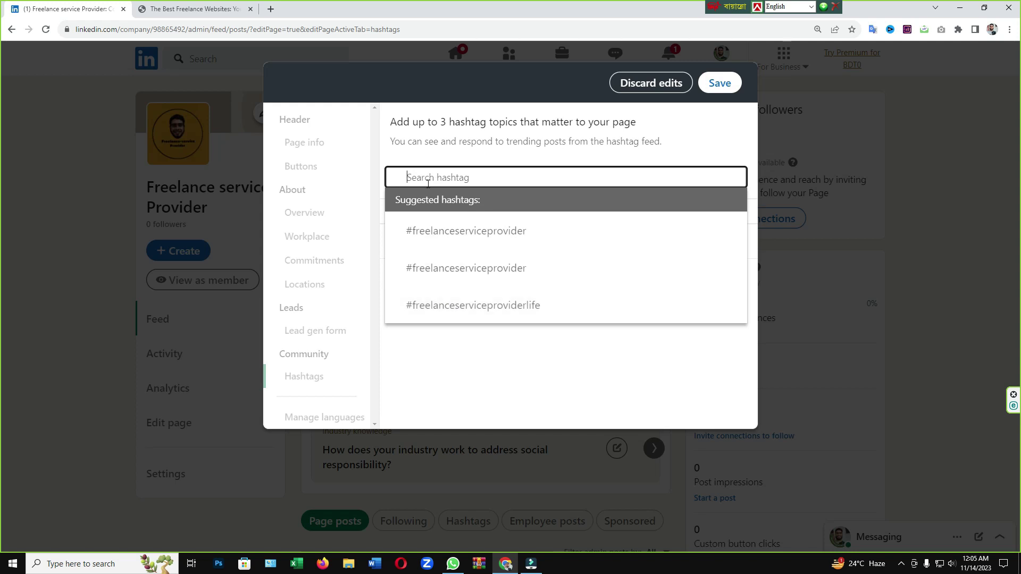
{"action": "type", "text": "3"}
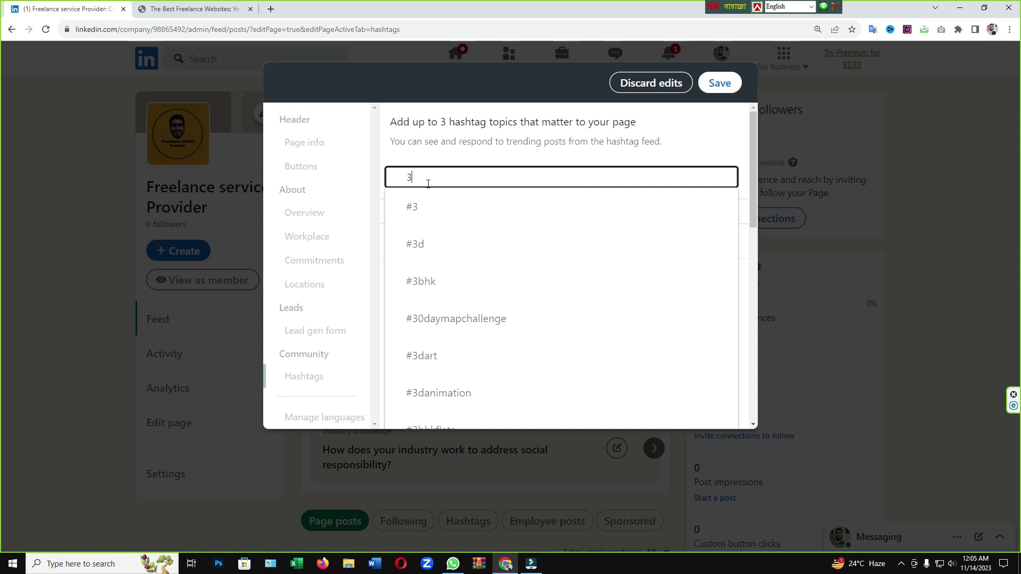
{"action": "key", "text": "BackSpace"}
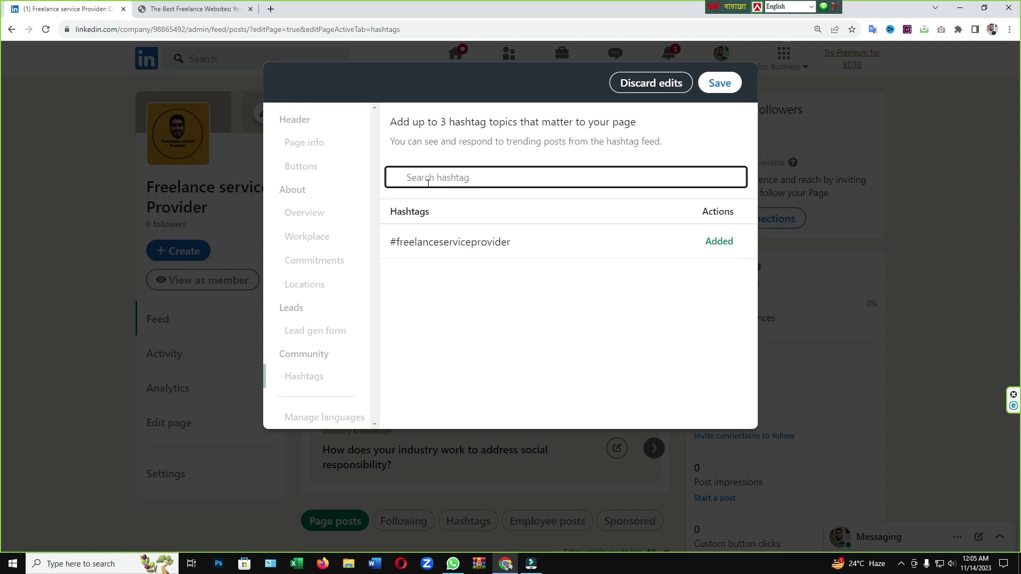
{"action": "type", "text": "#"}
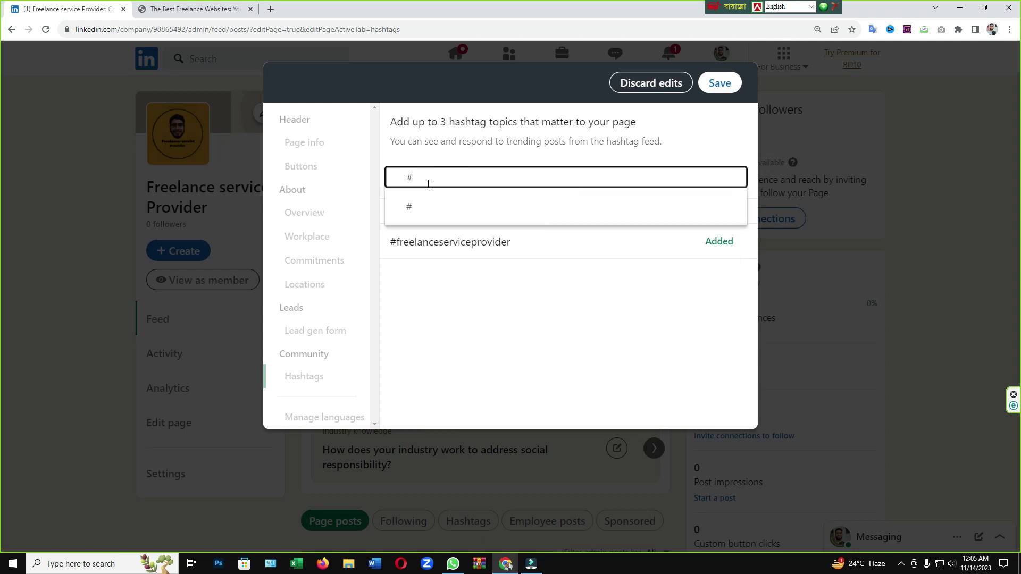
{"action": "type", "text": "freela"}
{"action": "type", "text": "ce"}
{"action": "type", "text": "service"}
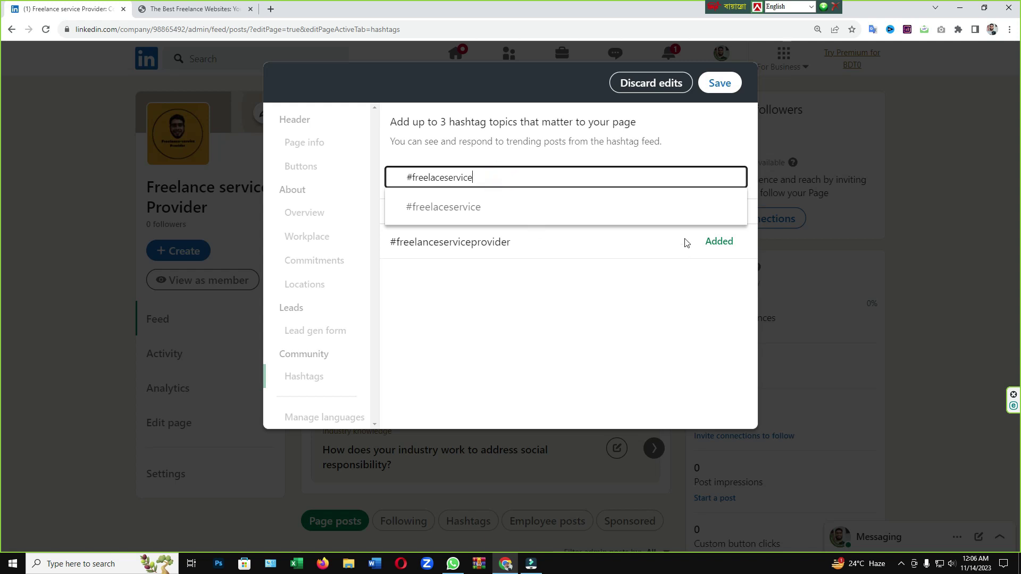
{"action": "left_click", "coordinate": [454, 208]}
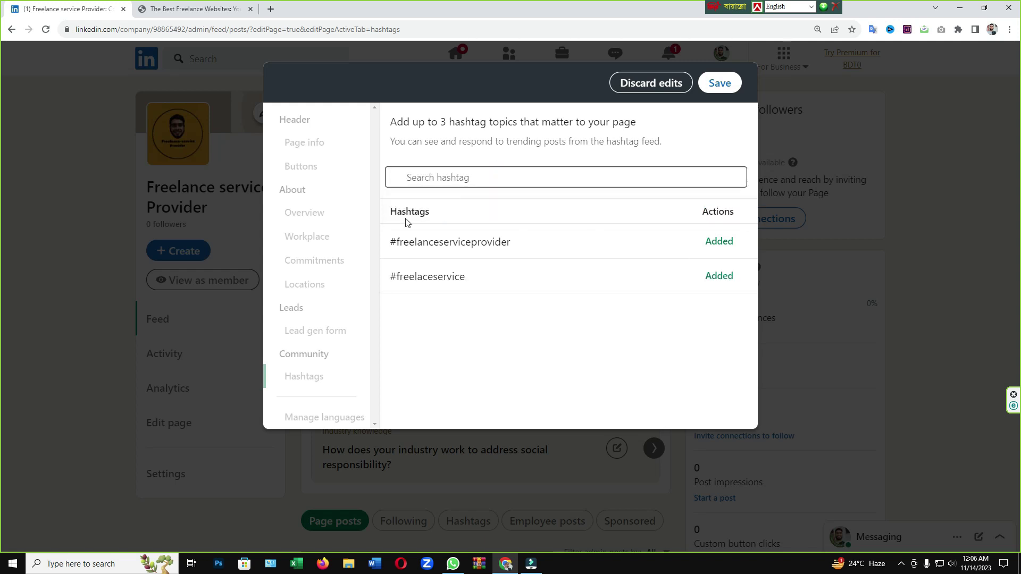
Step: Add a third hashtag combining "freelancer" with the page owner's full name, save the hashtags and close the editor
{"action": "left_click", "coordinate": [432, 178]}
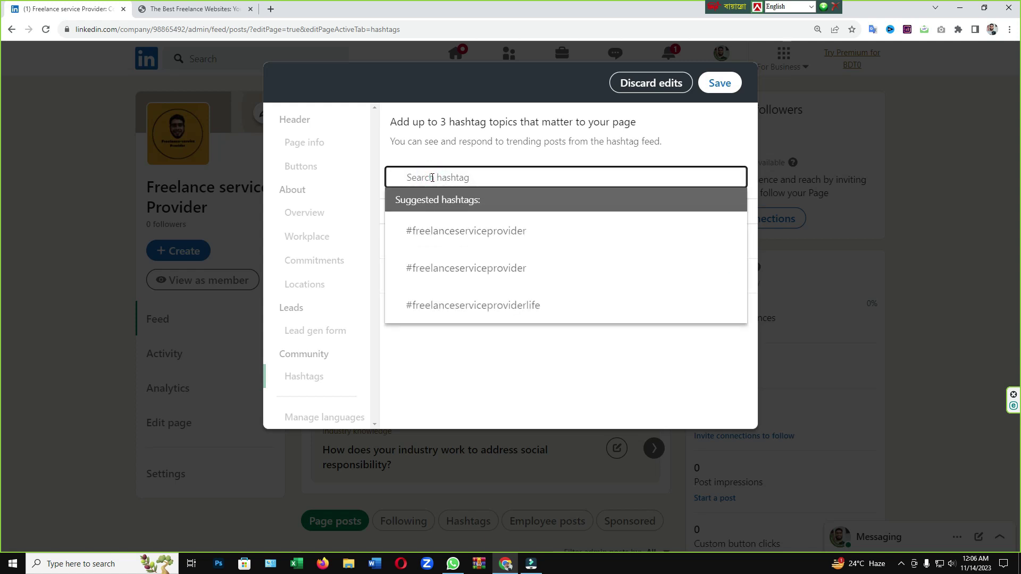
{"action": "type", "text": "fre"}
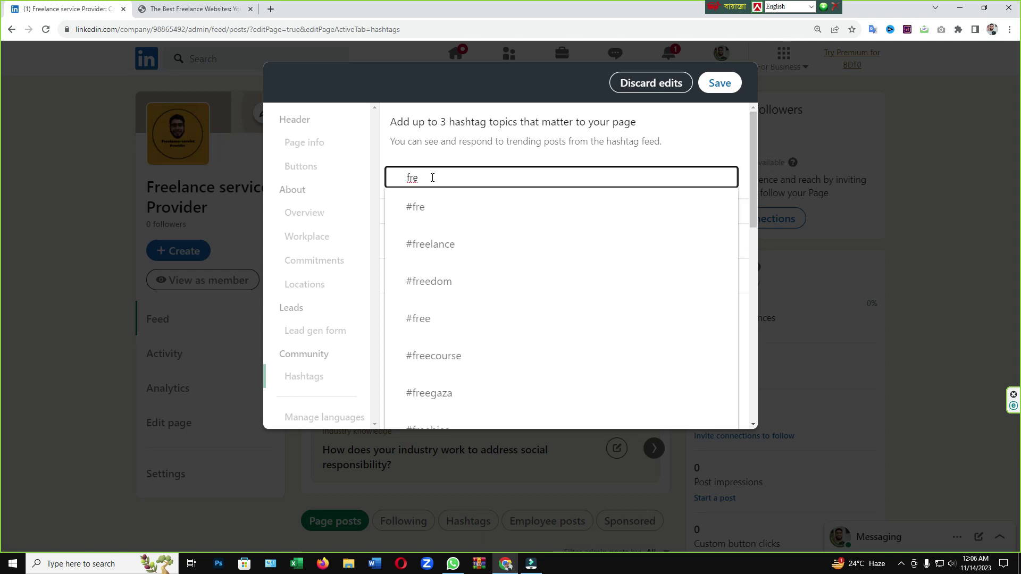
{"action": "key", "text": "BackSpace"}
{"action": "type", "text": "eela"}
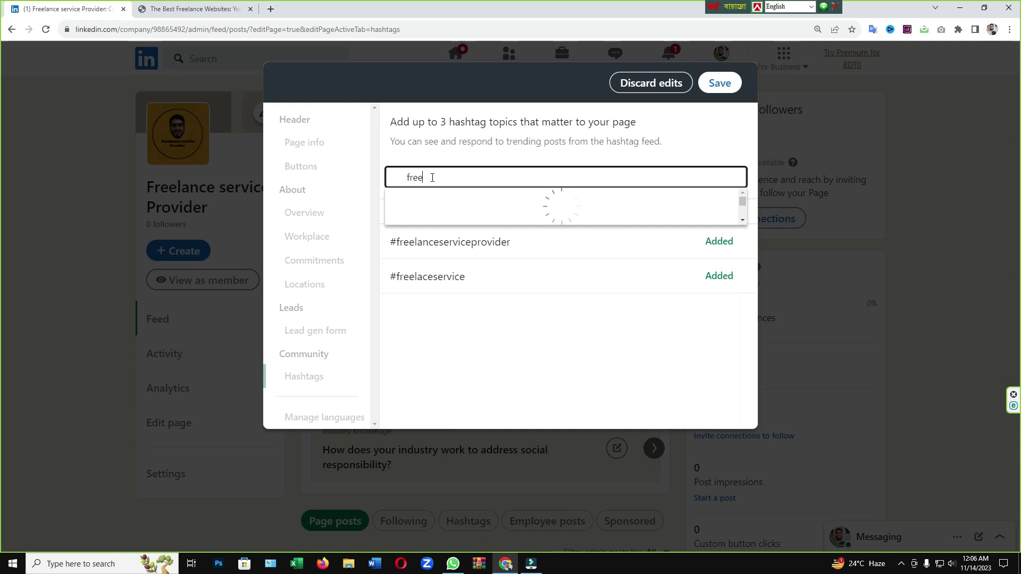
{"action": "type", "text": "nce"}
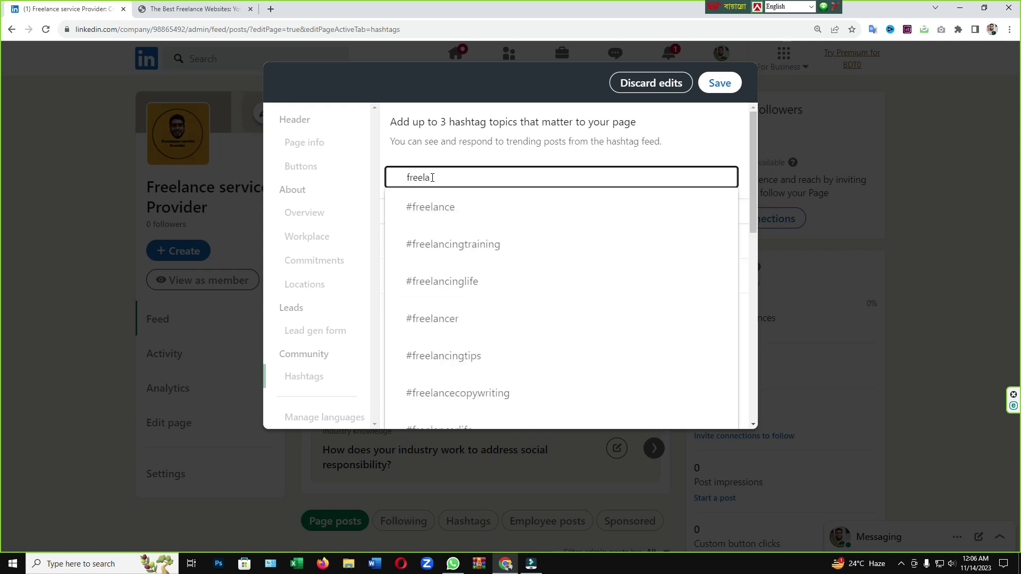
{"action": "type", "text": "r"}
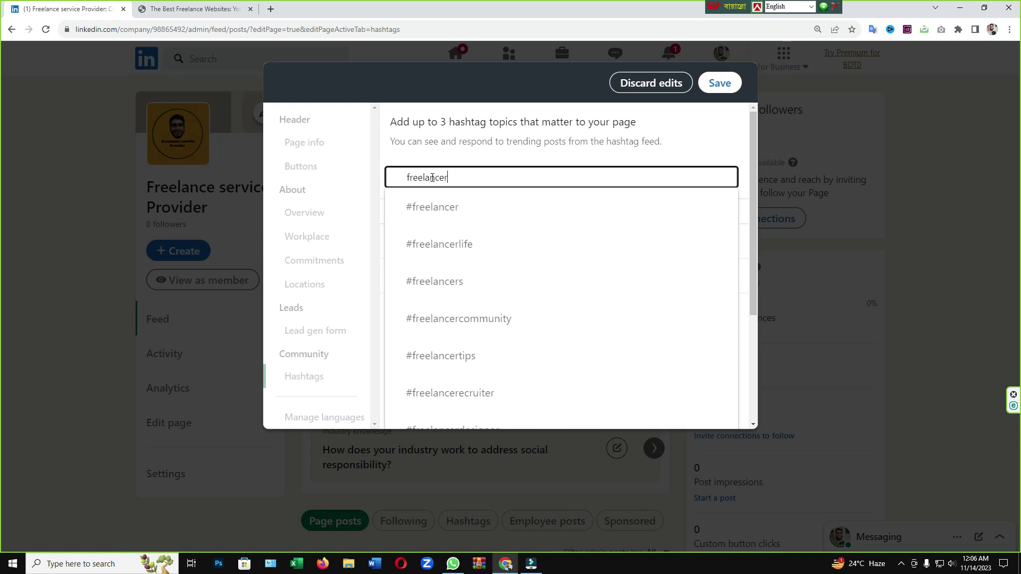
{"action": "type", "text": "shah"}
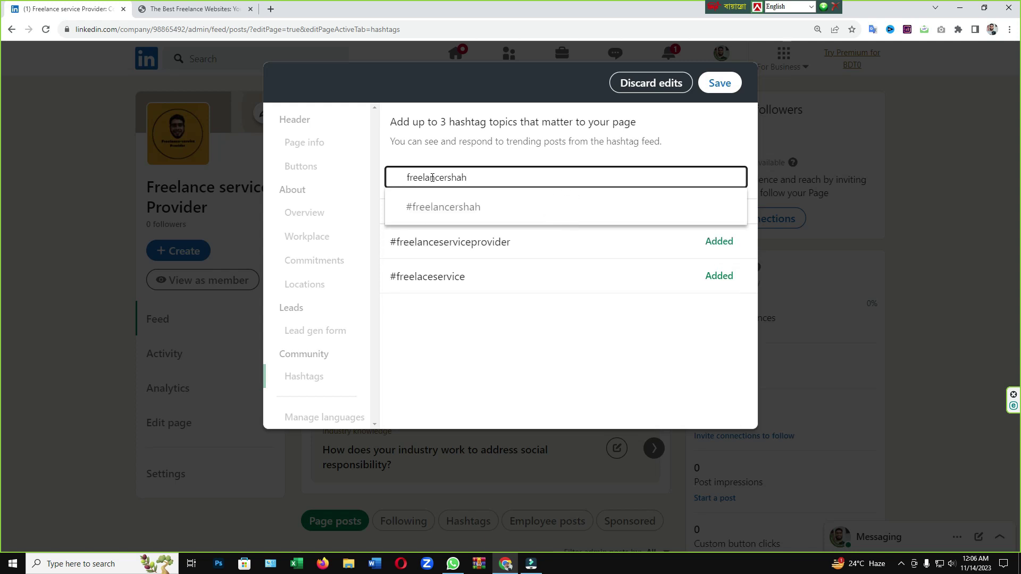
{"action": "type", "text": "inooris"}
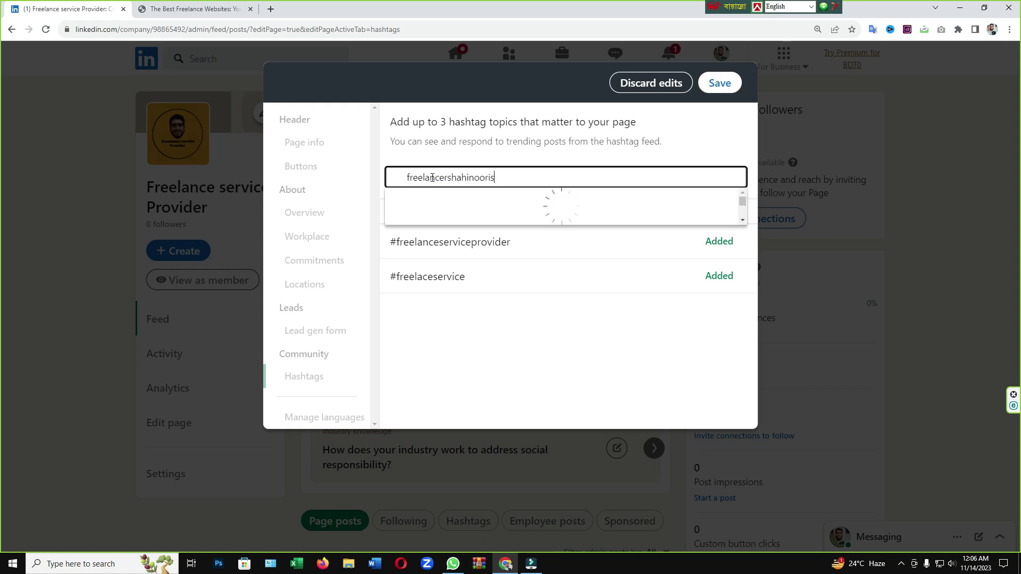
{"action": "type", "text": "lam"}
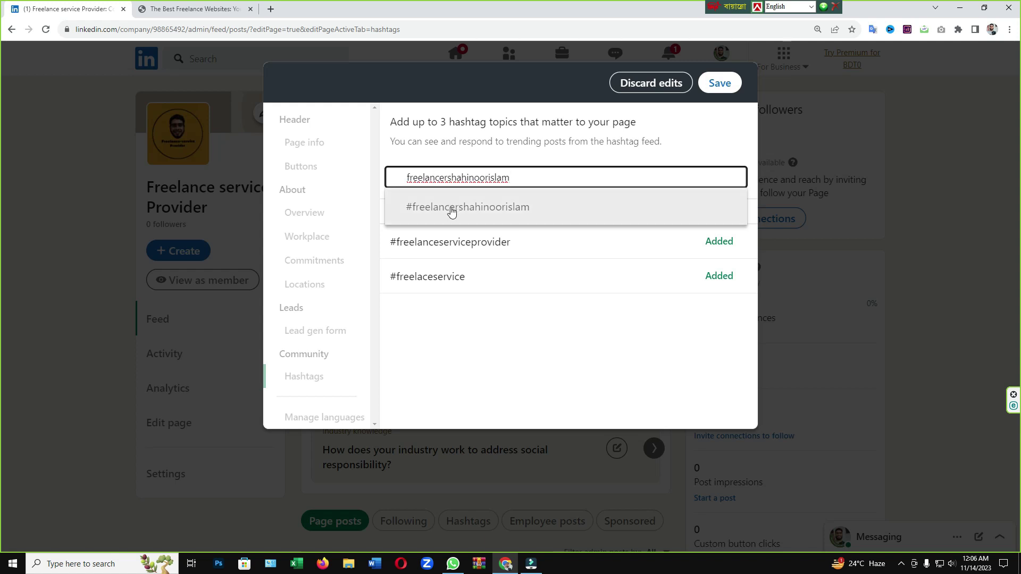
{"action": "left_click", "coordinate": [472, 217]}
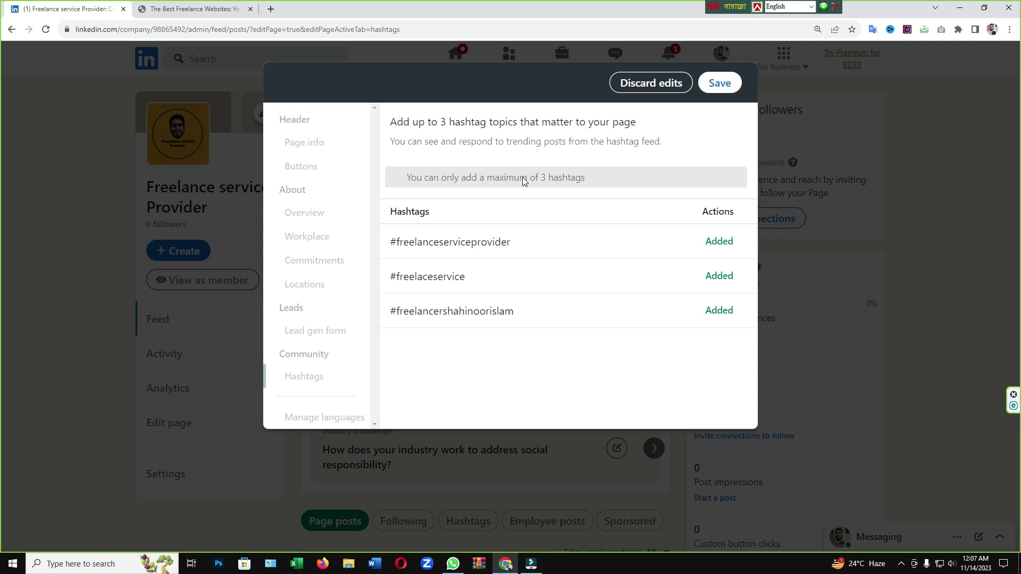
{"action": "left_click", "coordinate": [719, 87]}
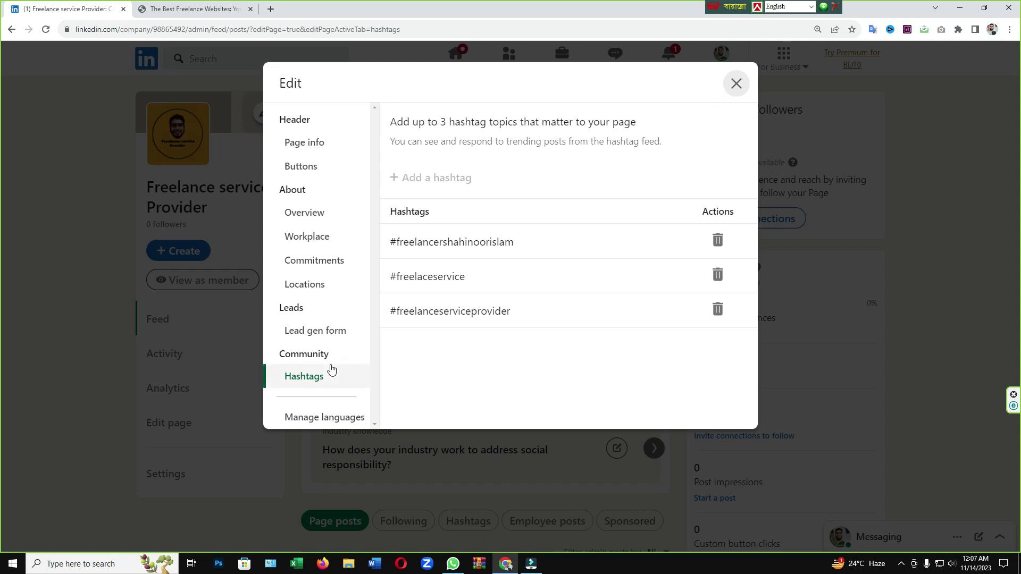
{"action": "key", "text": "Escape"}
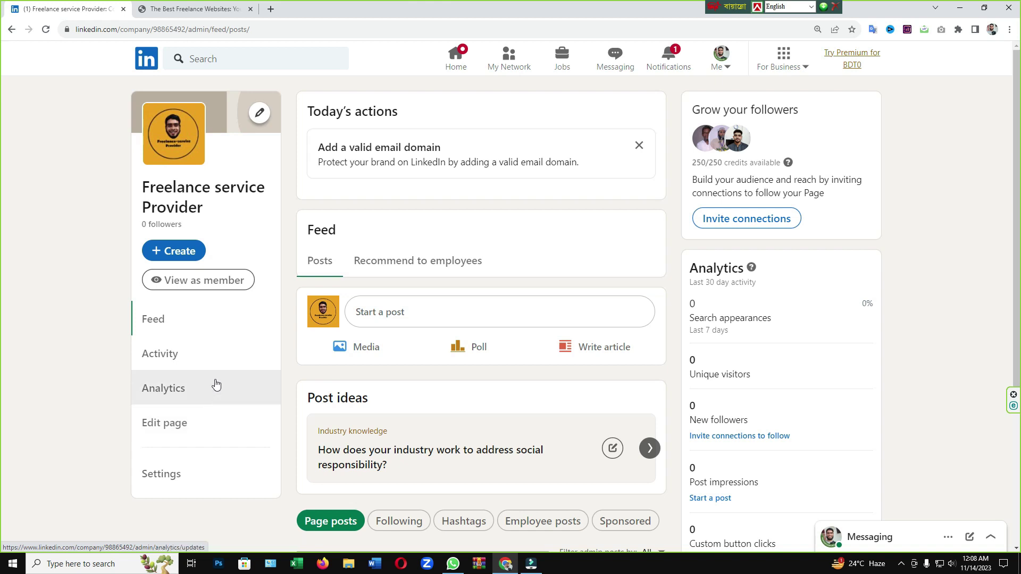
Step: Upload the image file "Freelance service provider (2)" as the page's cover image, apply it uncropped and open the page's member view
{"action": "left_click", "coordinate": [260, 115]}
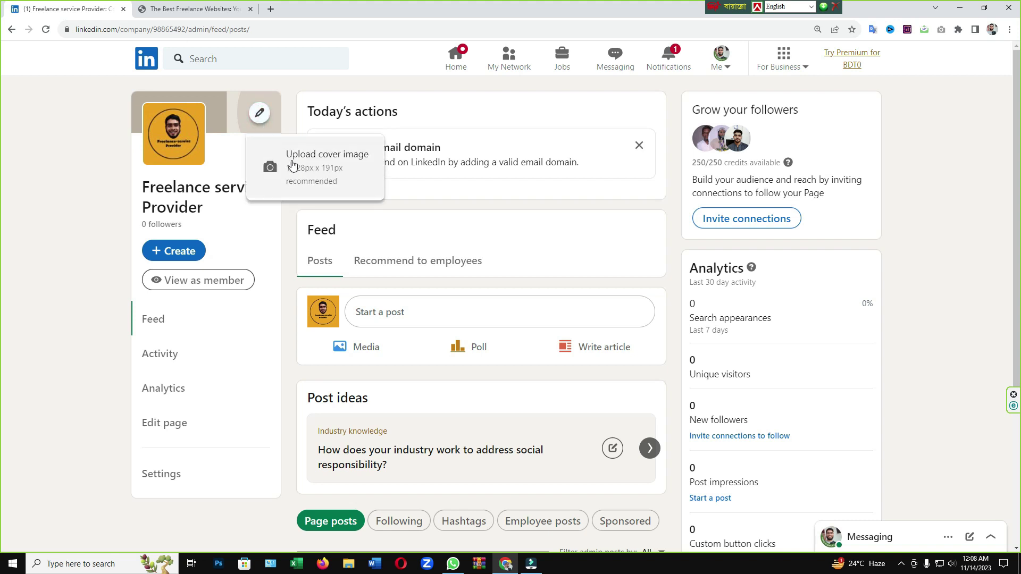
{"action": "left_click", "coordinate": [317, 172]}
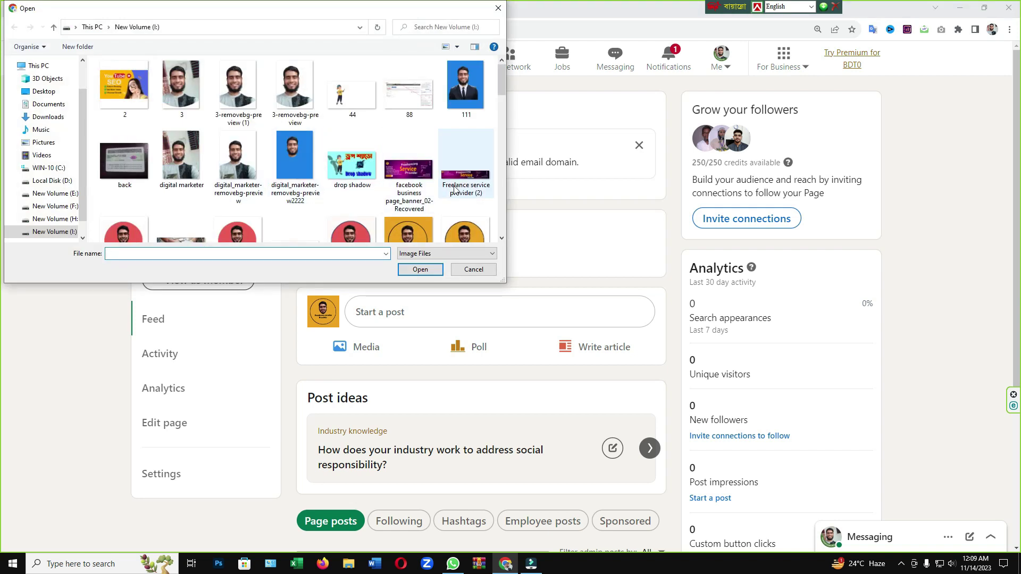
{"action": "left_click", "coordinate": [467, 178]}
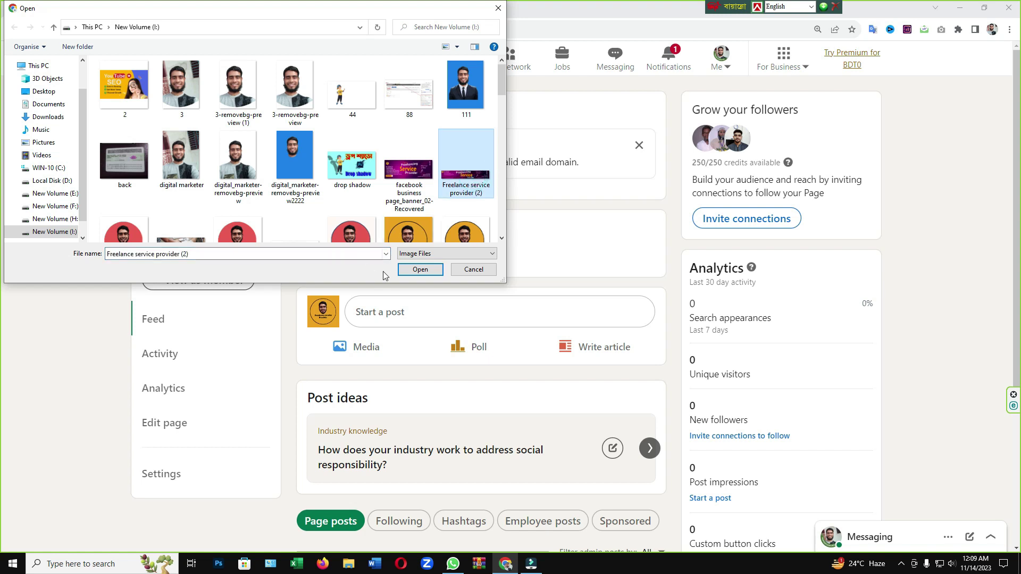
{"action": "left_click", "coordinate": [416, 271]}
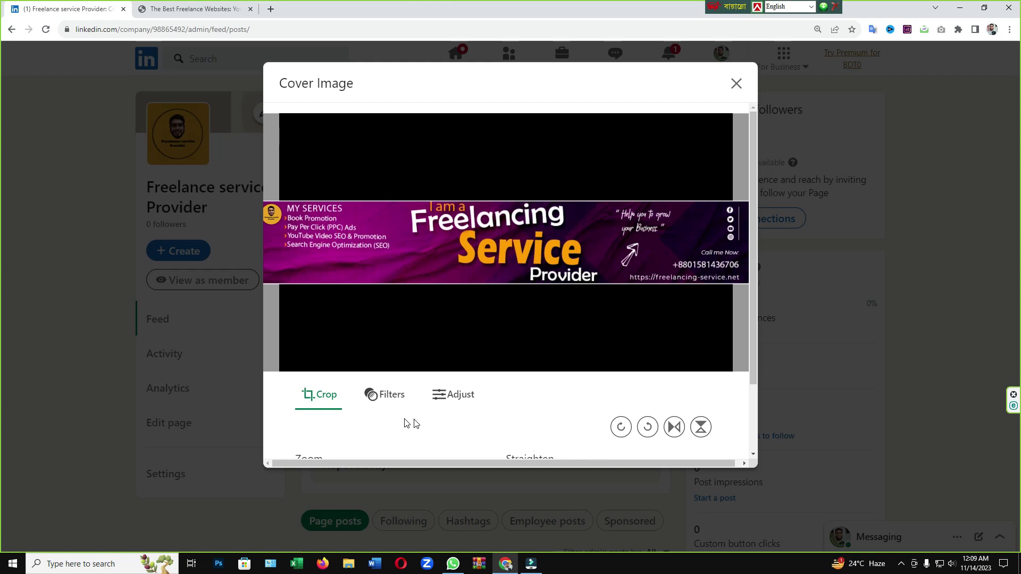
{"action": "scroll", "coordinate": [533, 421], "scroll_direction": "down", "scroll_amount": 2}
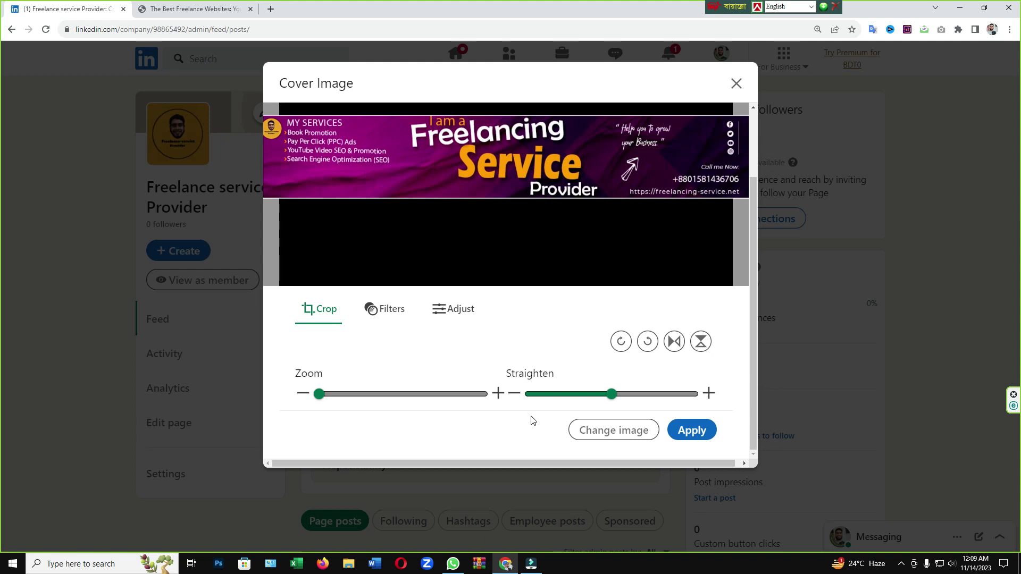
{"action": "left_click", "coordinate": [691, 432]}
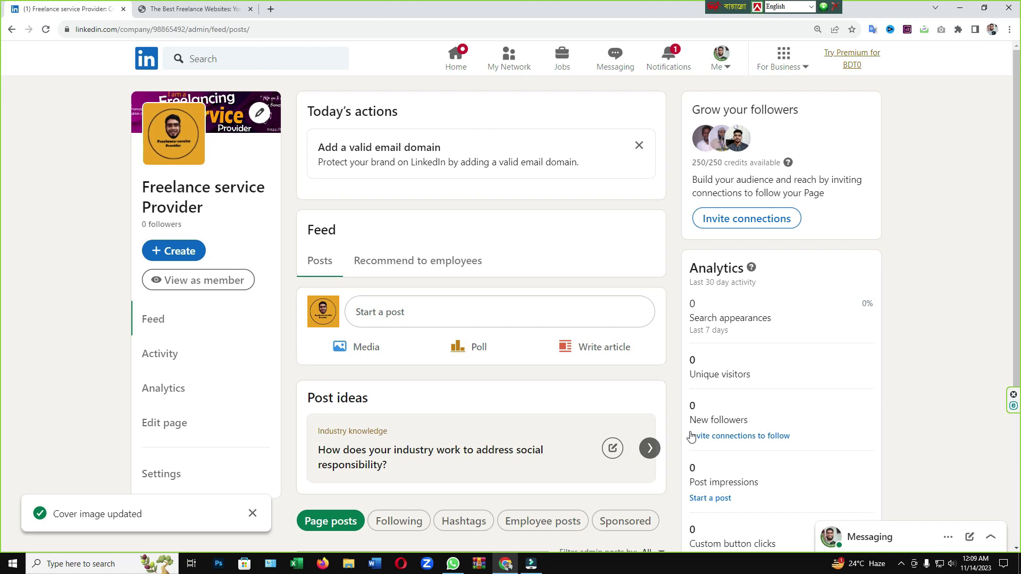
{"action": "left_click", "coordinate": [210, 281]}
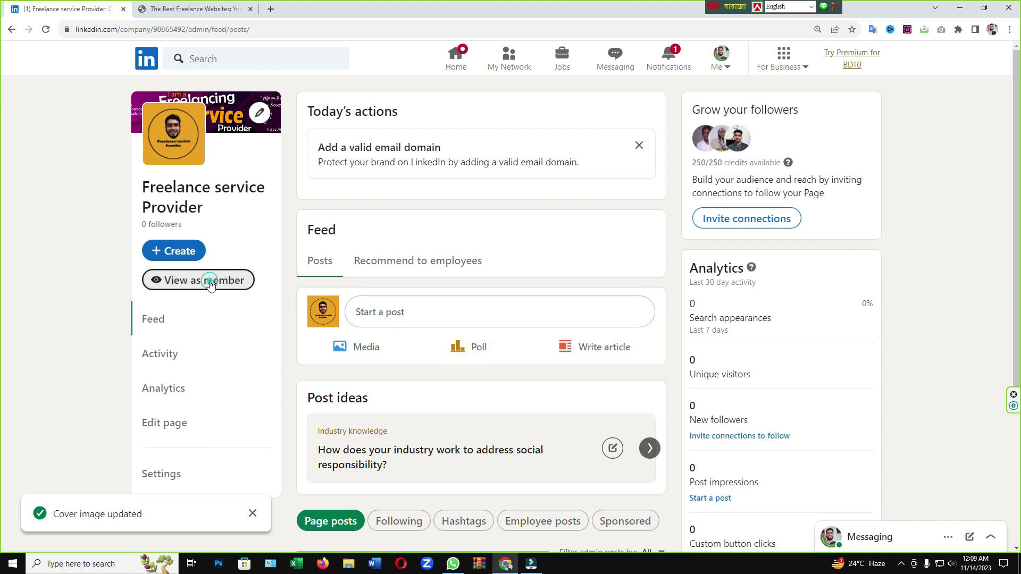